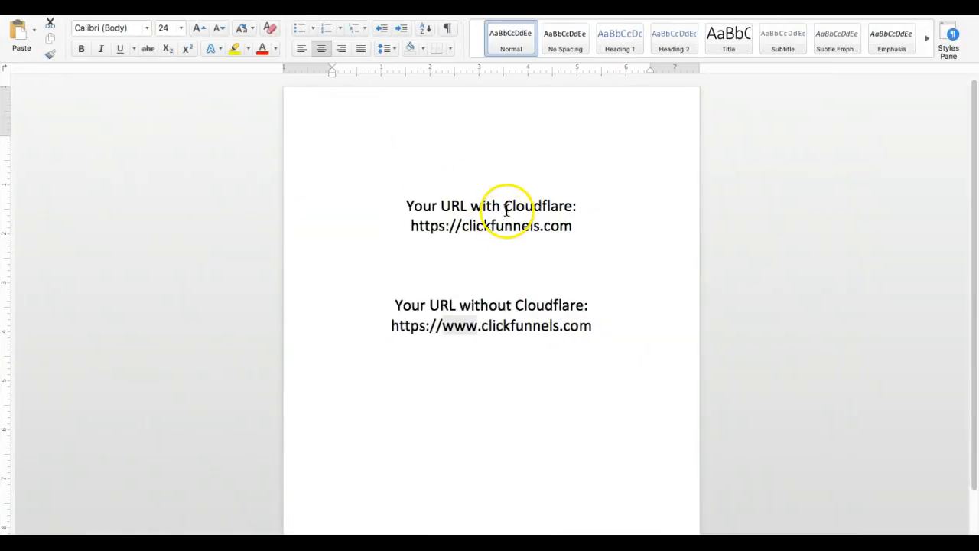
- Compare the example URL with Cloudflare to the one without it, focusing on the www part
left_click(545, 226)
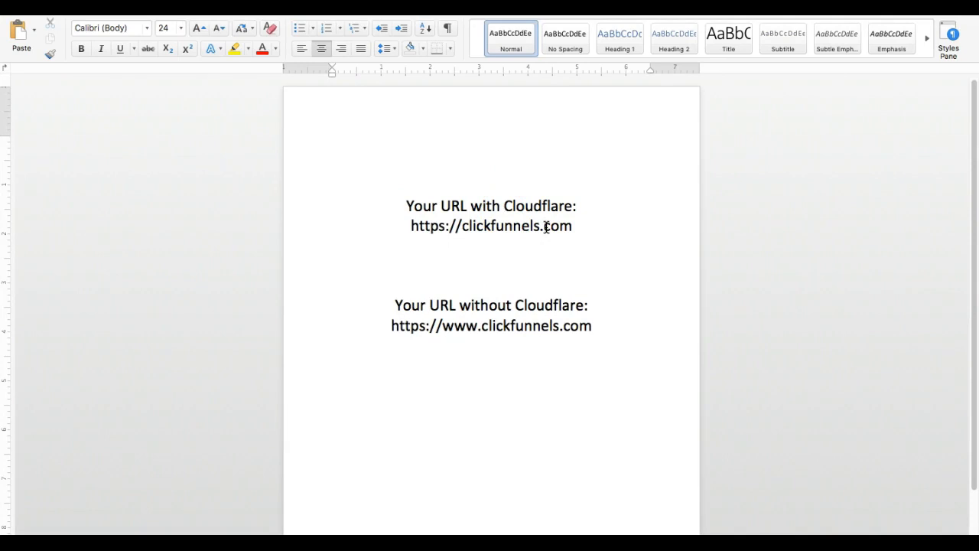
left_click(573, 228)
left_click_drag(573, 228, 463, 226)
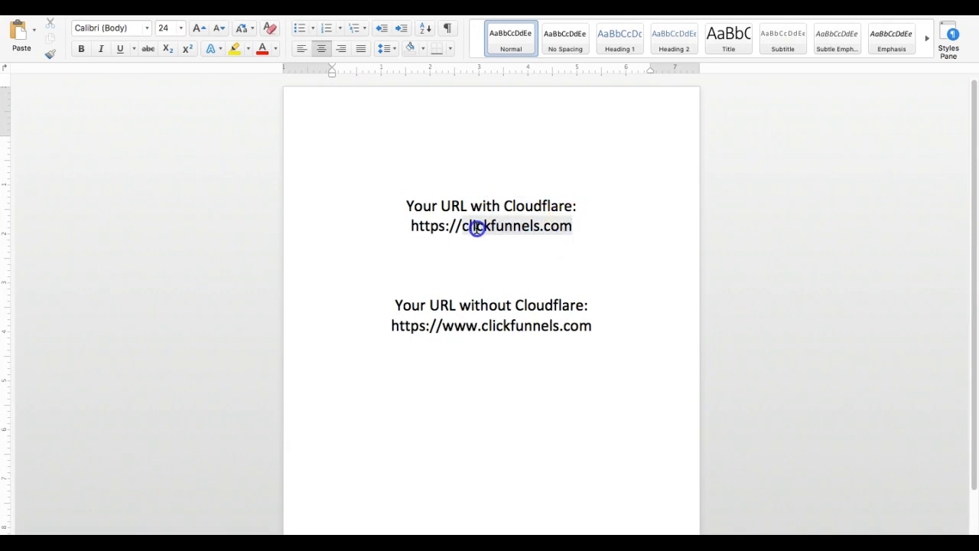
left_click(471, 228)
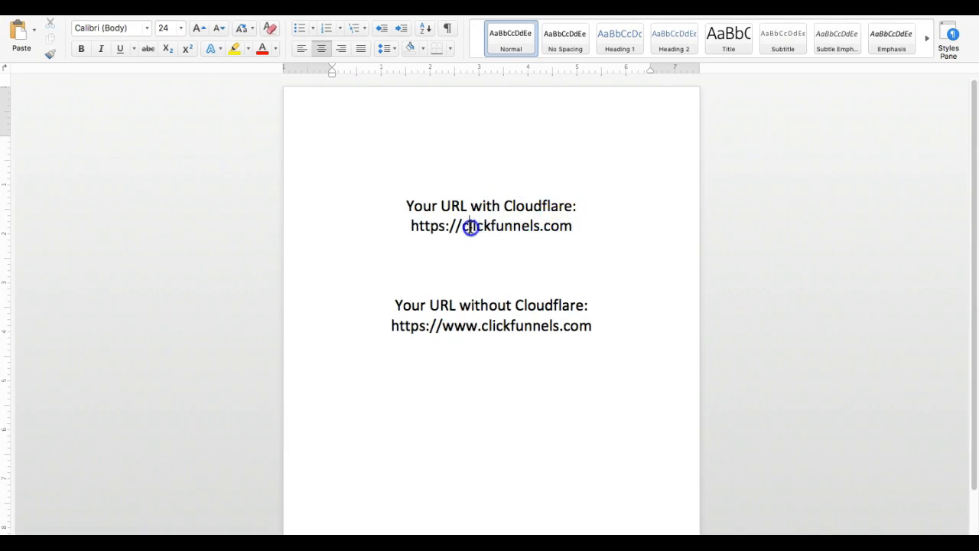
triple_click(411, 227)
left_click_drag(581, 228, 571, 227)
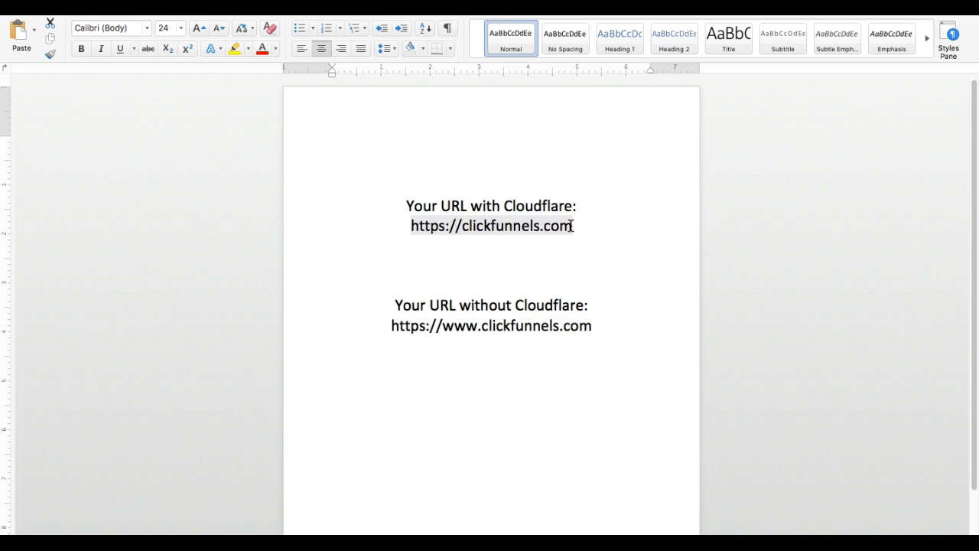
left_click(557, 302)
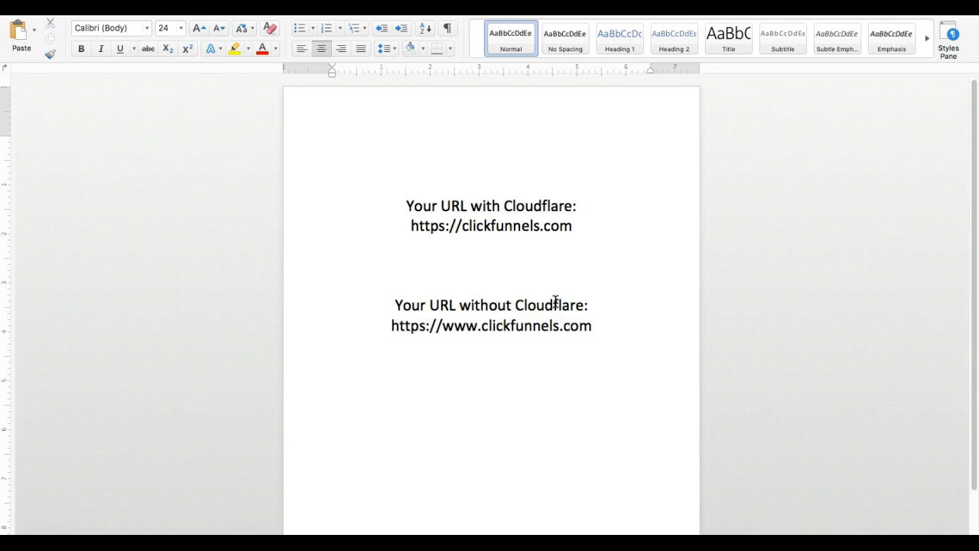
left_click(443, 327)
left_click_drag(443, 327, 586, 327)
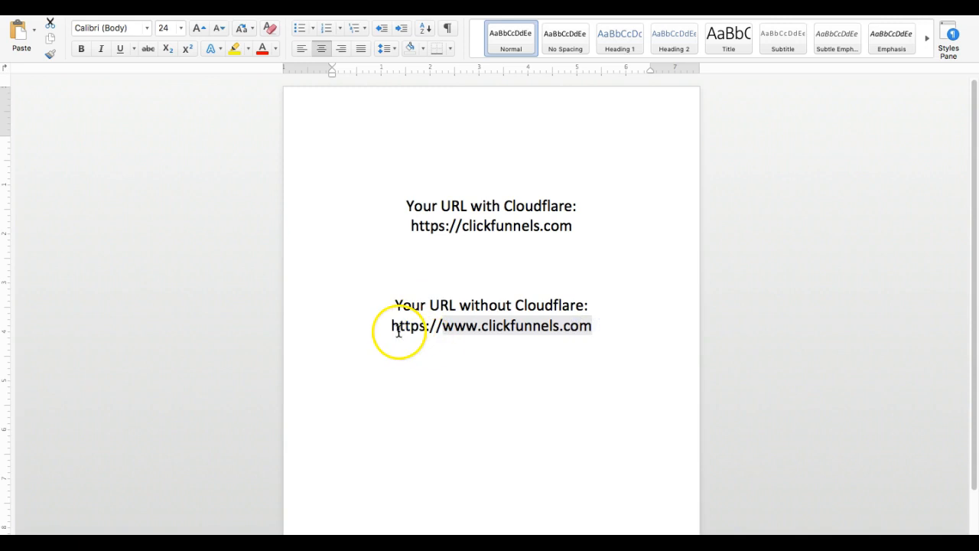
left_click(391, 329)
left_click_drag(392, 329, 584, 329)
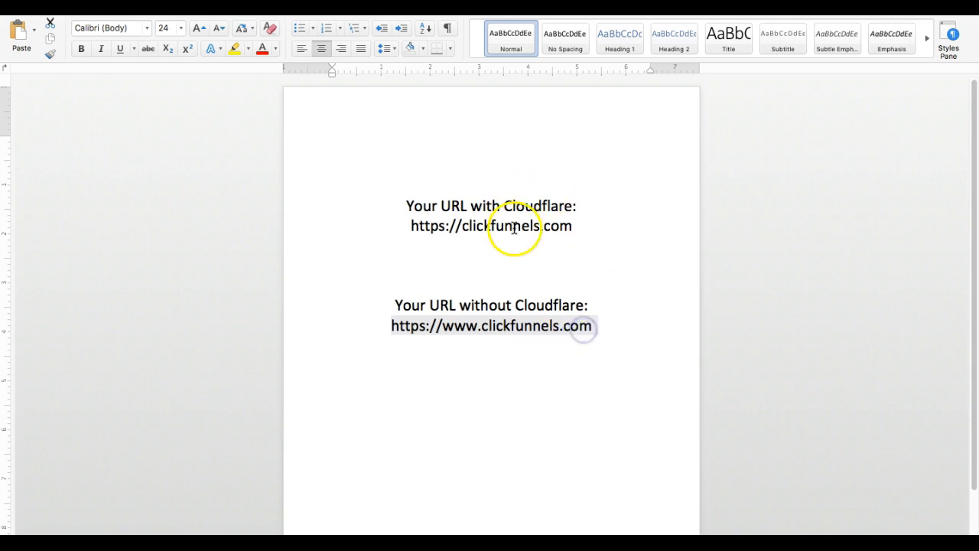
left_click(476, 326)
left_click_drag(476, 326, 444, 326)
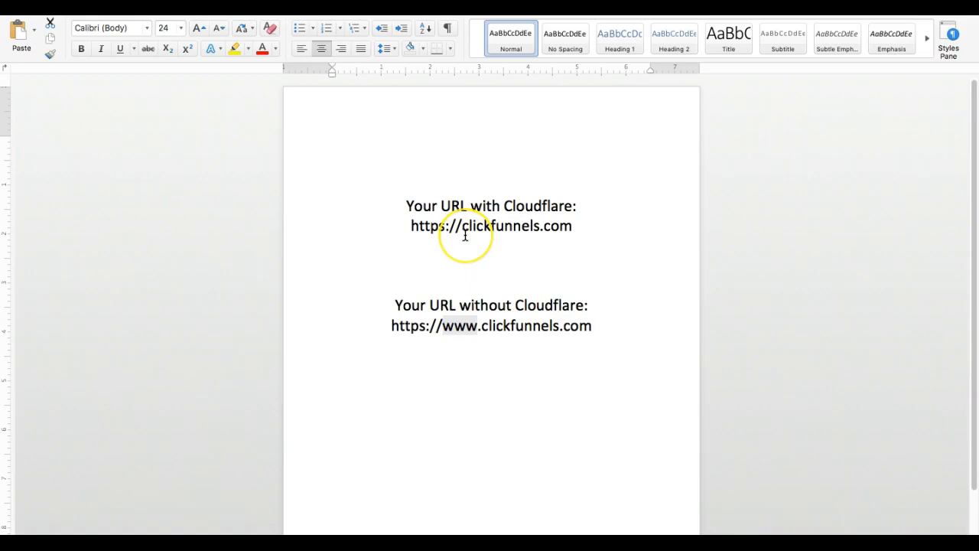
- Switch to the browser and examine the domain listed in the GoDaddy account and Cloudflare's page for adding a site
key("ctrl+Left")
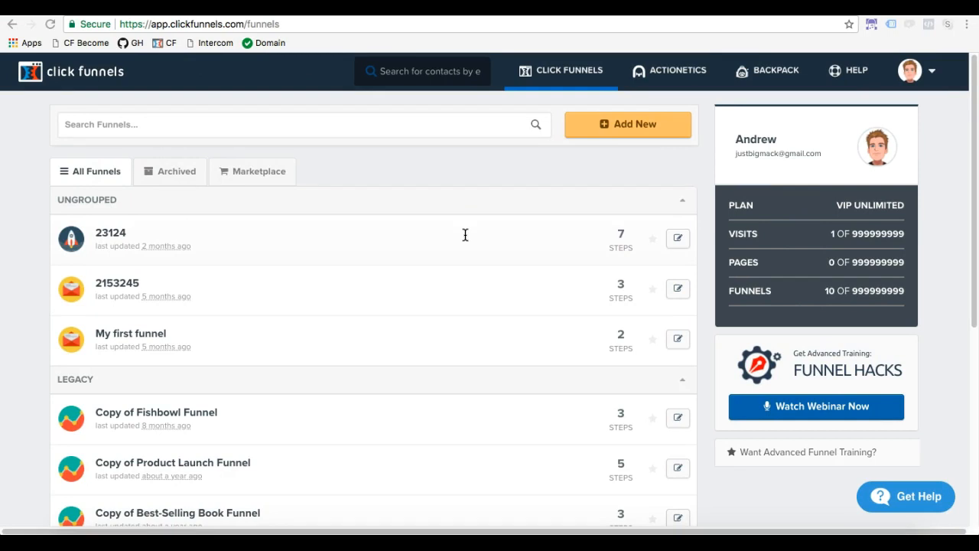
left_click(308, 8)
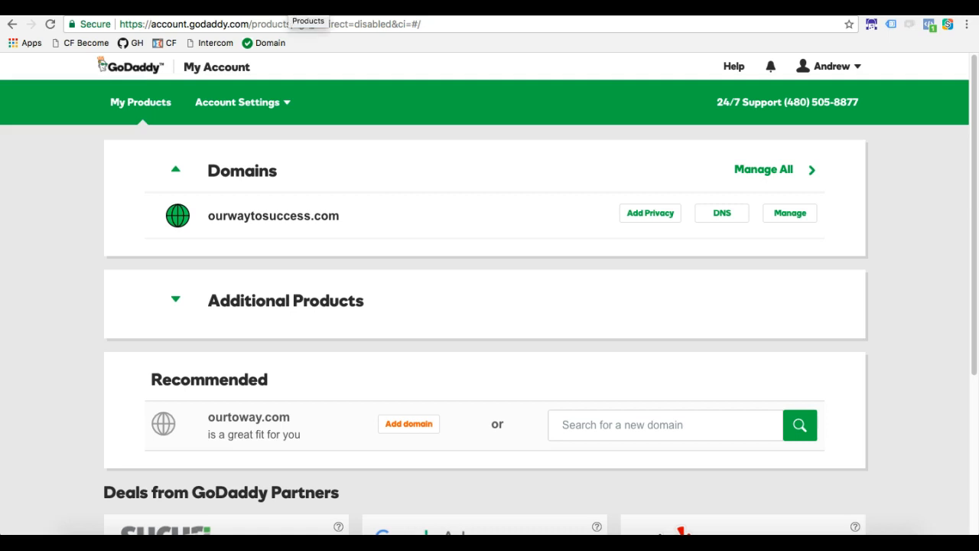
left_click(366, 152)
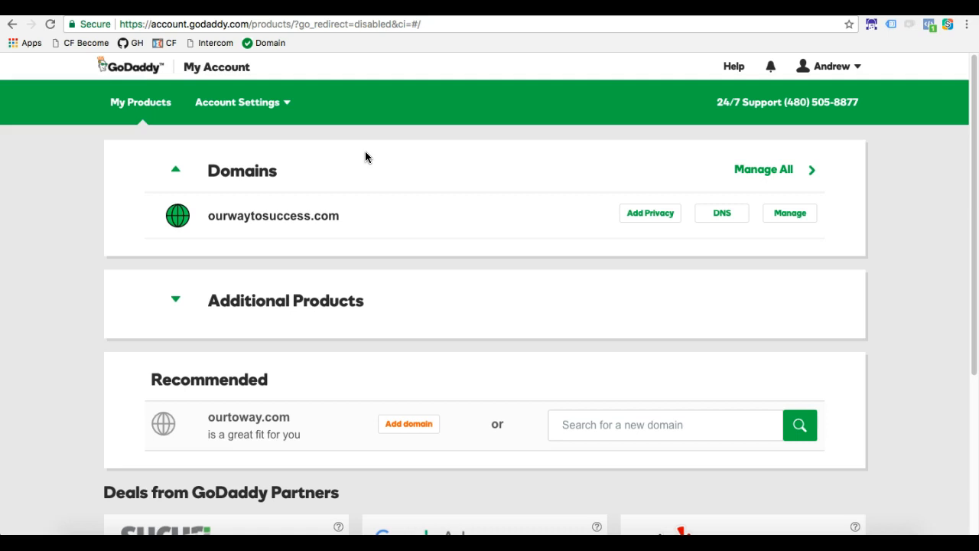
left_click(350, 213)
left_click_drag(340, 216, 210, 219)
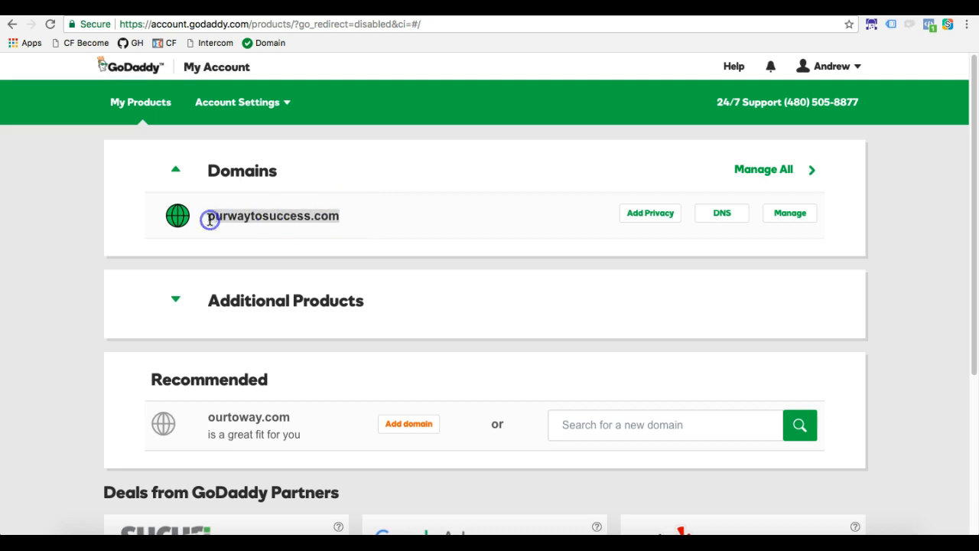
left_click(355, 215)
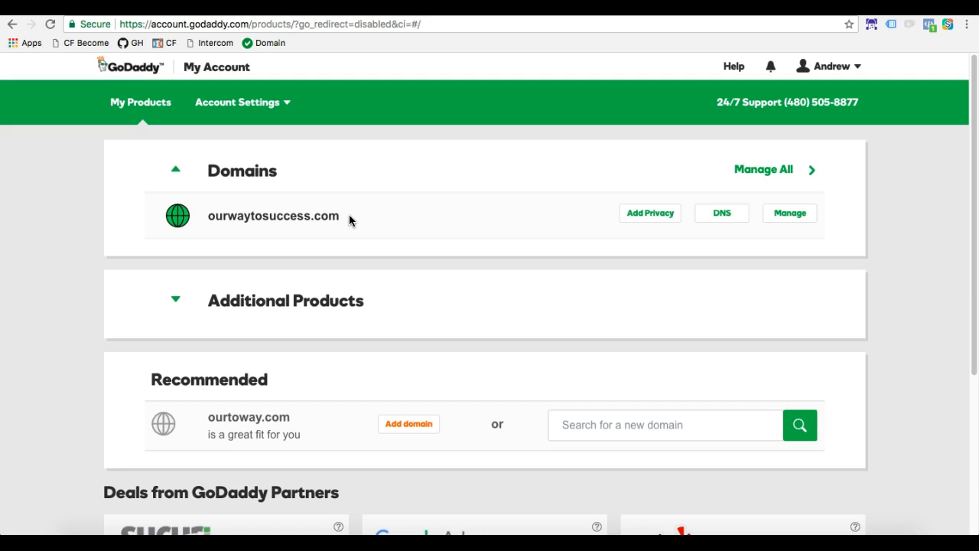
left_click_drag(348, 218, 211, 216)
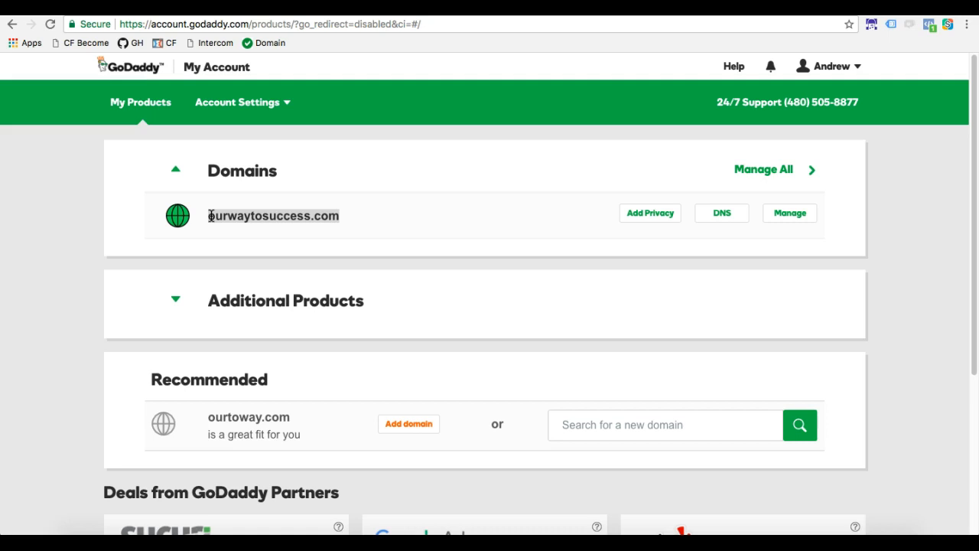
left_click(362, 212)
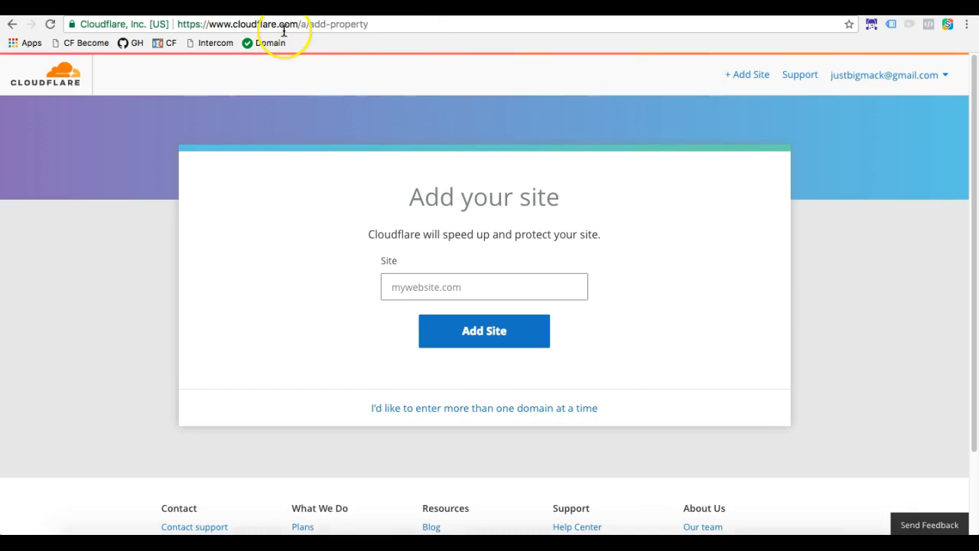
left_click_drag(233, 24, 282, 24)
key("super+c")
left_click(286, 241)
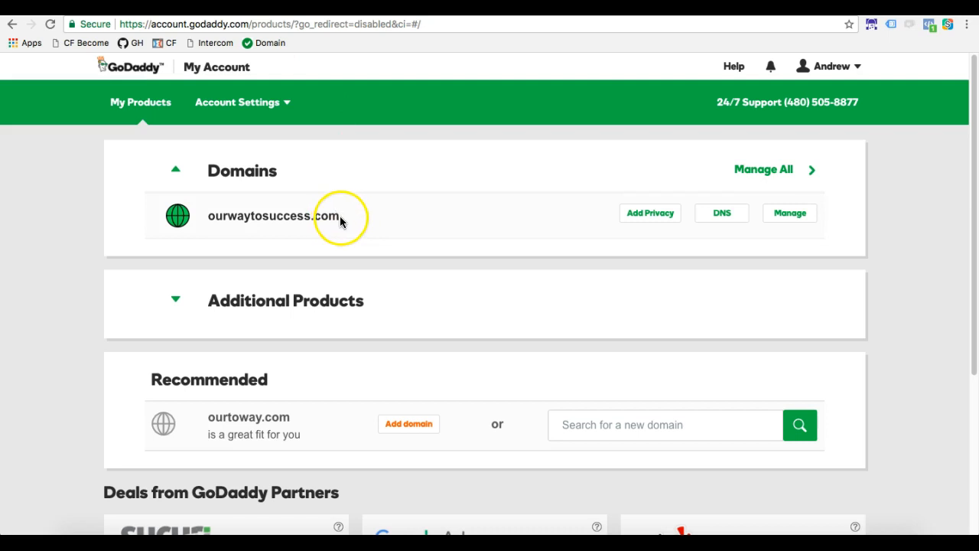
- Copy the domain ourwaytosuccess.com from GoDaddy and add it as a new site in Cloudflare
left_click_drag(339, 218, 211, 218)
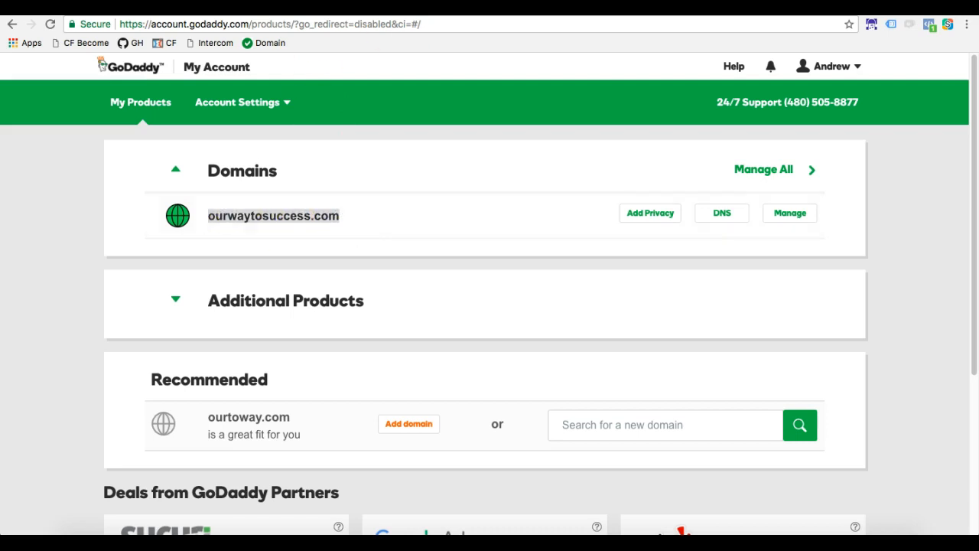
left_click(367, 7)
left_click(414, 296)
key("super+v")
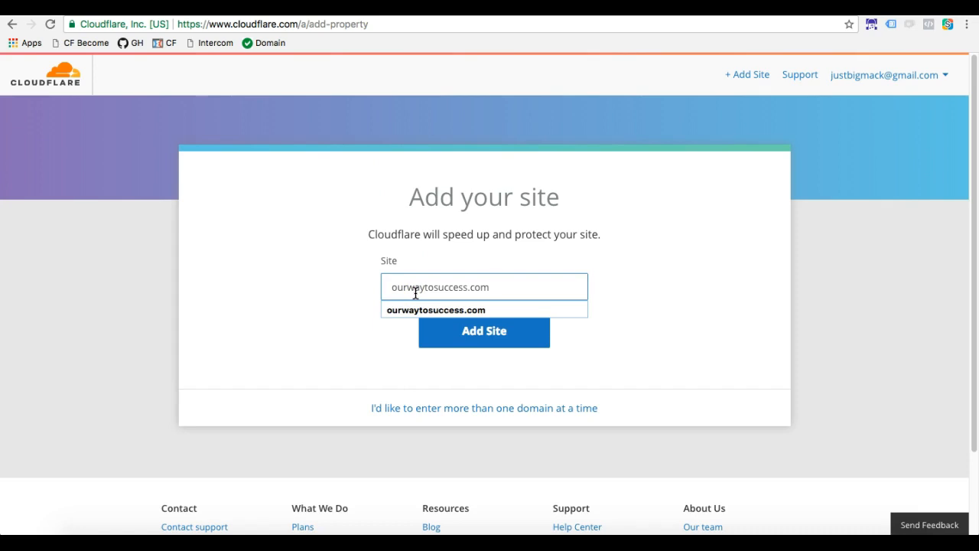
left_click(481, 251)
left_click(478, 334)
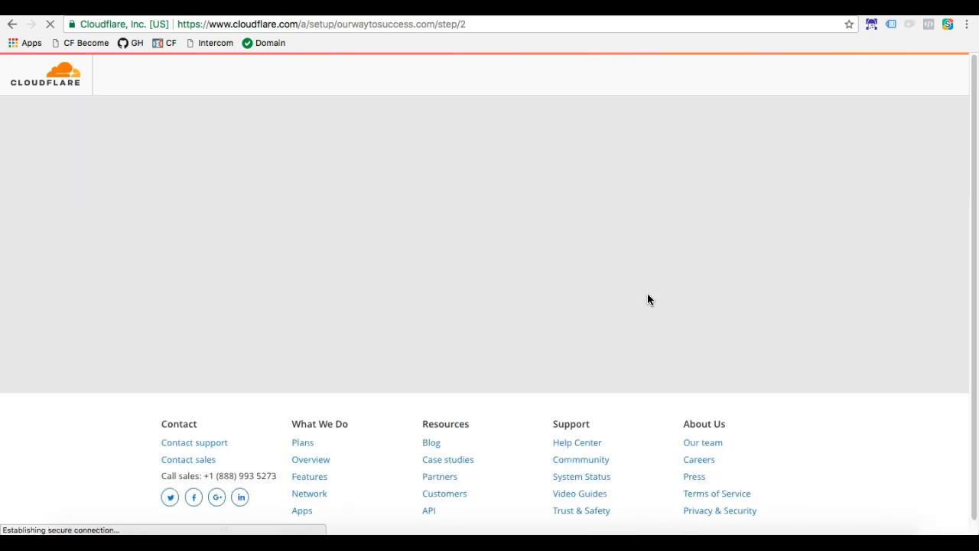
- Continue past the DNS query notice and confirm the Free plan for the site
scroll(527, 324, "down", 2)
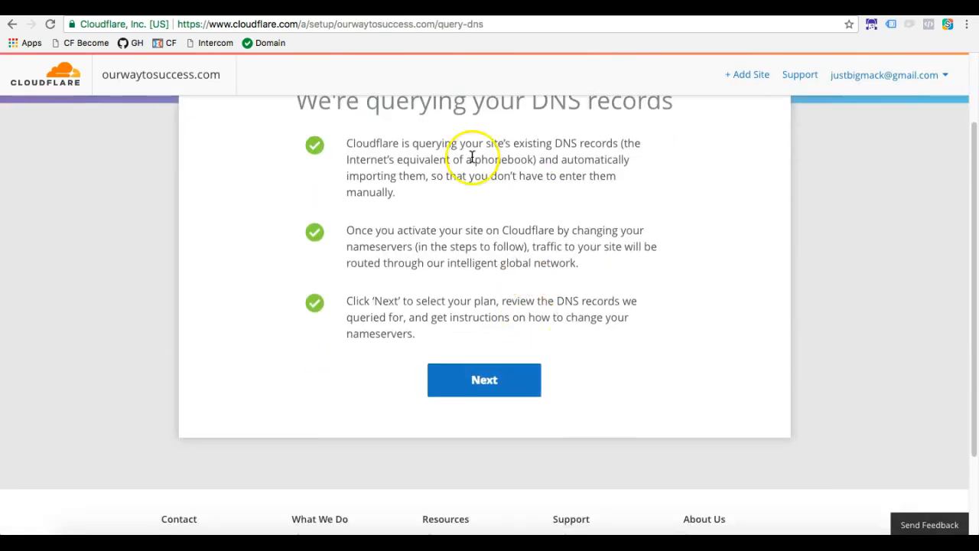
scroll(518, 171, "up", 1)
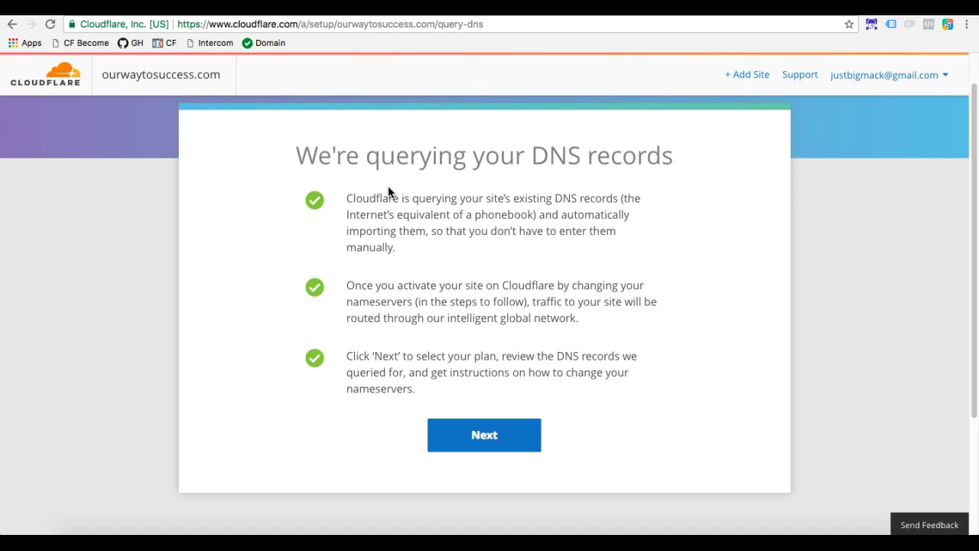
left_click(484, 437)
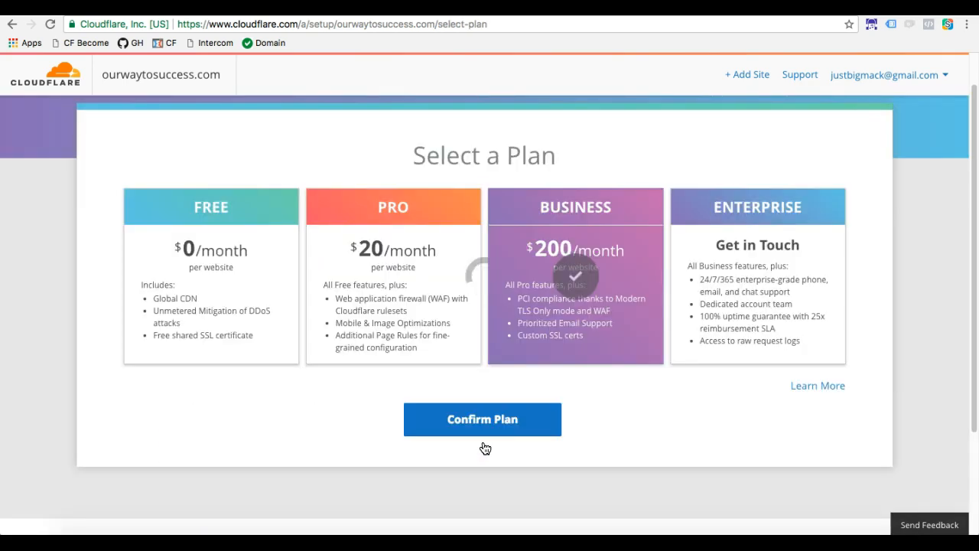
left_click(235, 275)
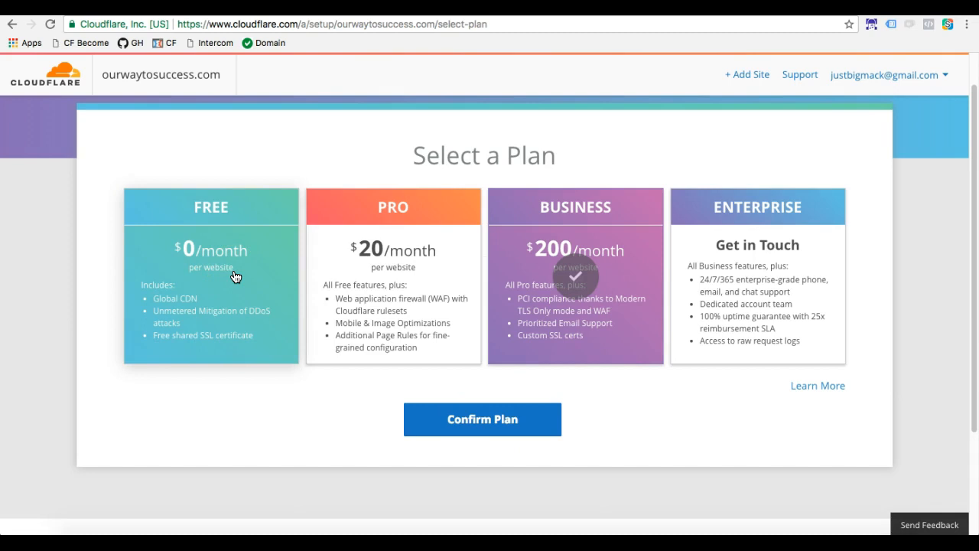
left_click(509, 251)
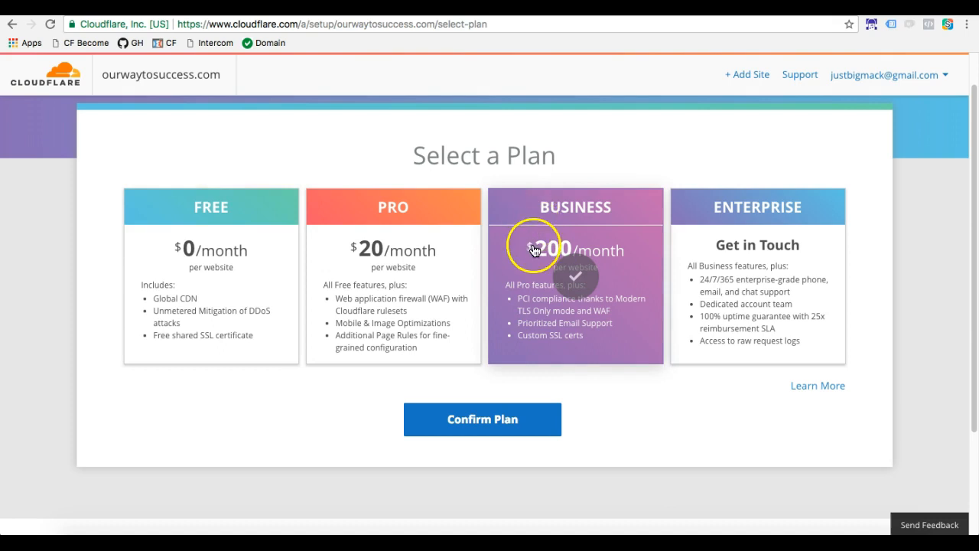
left_click(203, 263)
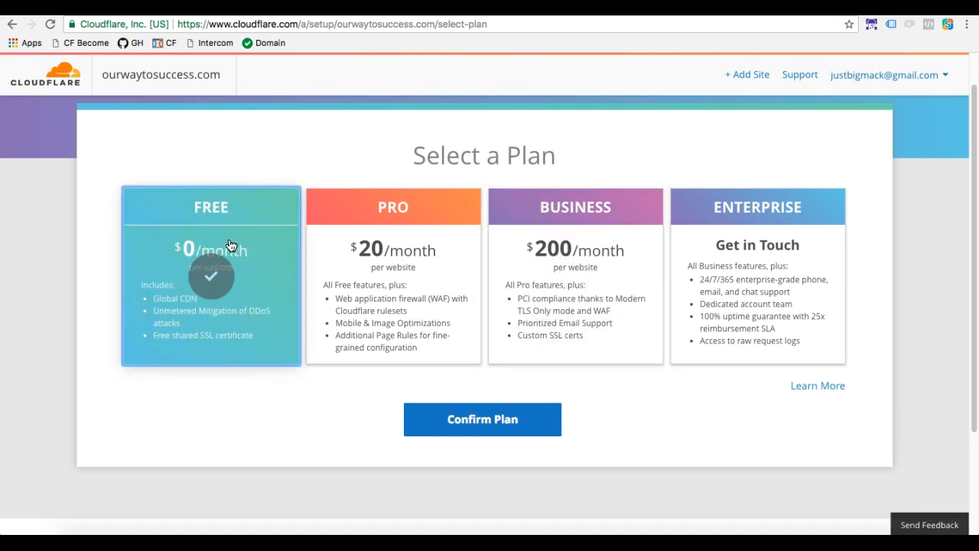
left_click(485, 427)
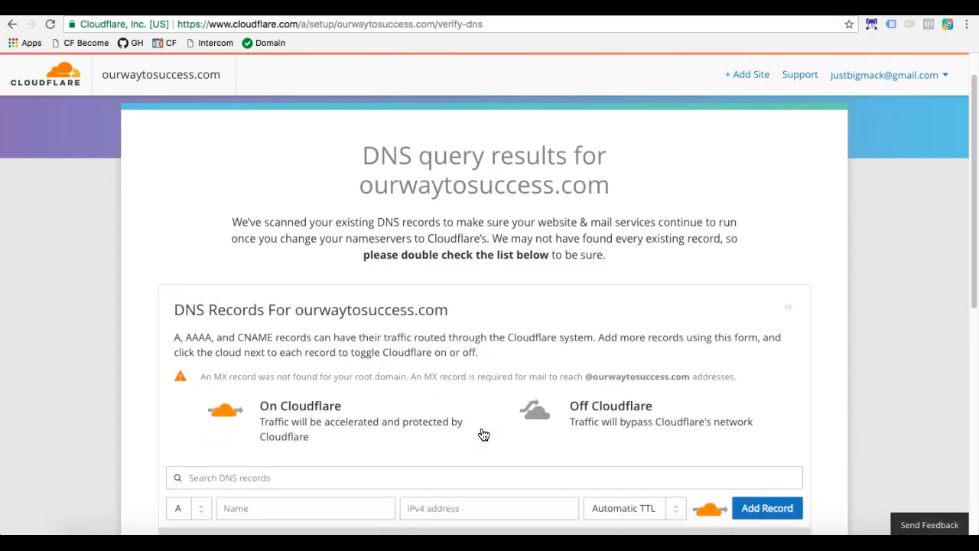
left_click(484, 421)
- Delete the www CNAME record and both A records from the DNS records of ourwaytosuccess.com
scroll(483, 422, "down", 3)
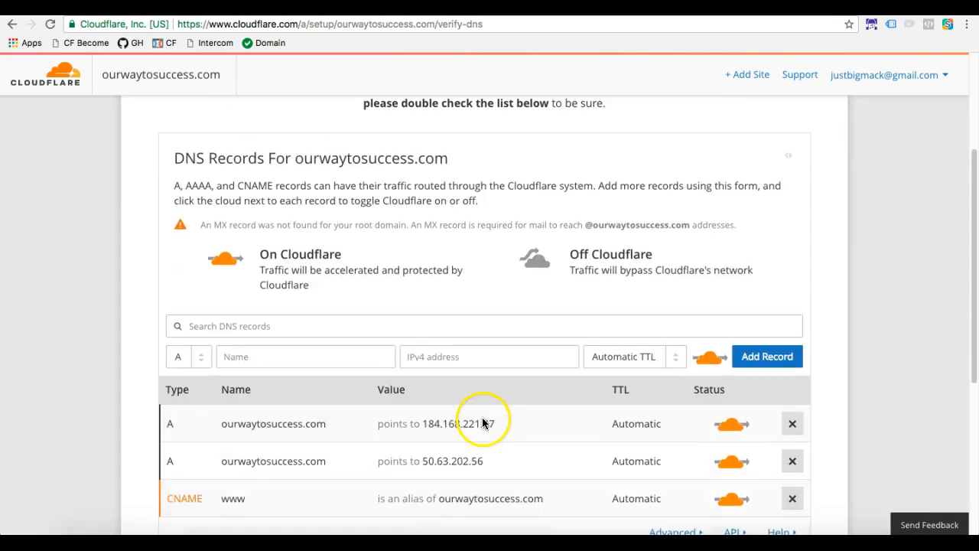
scroll(483, 423, "down", 3)
scroll(489, 335, "up", 2)
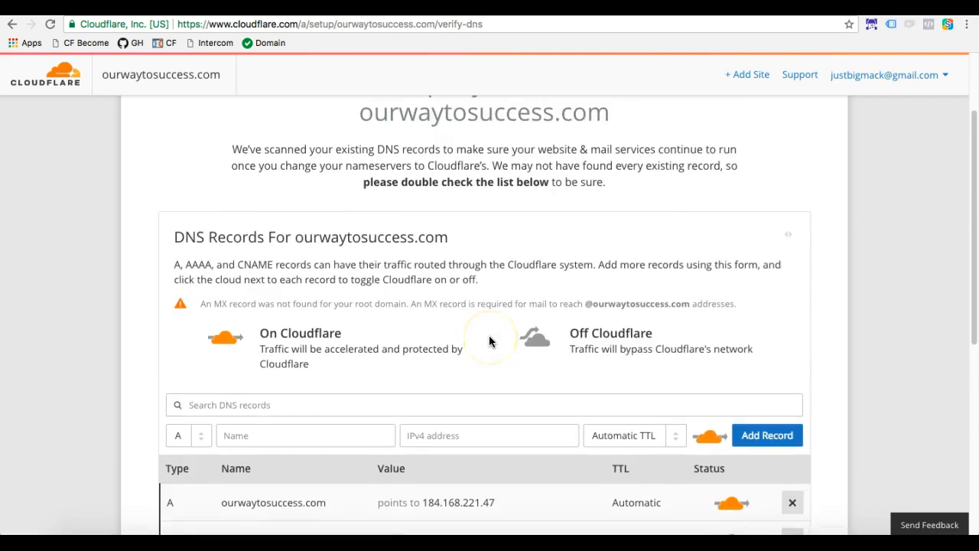
scroll(489, 335, "down", 5)
scroll(489, 334, "down", 2)
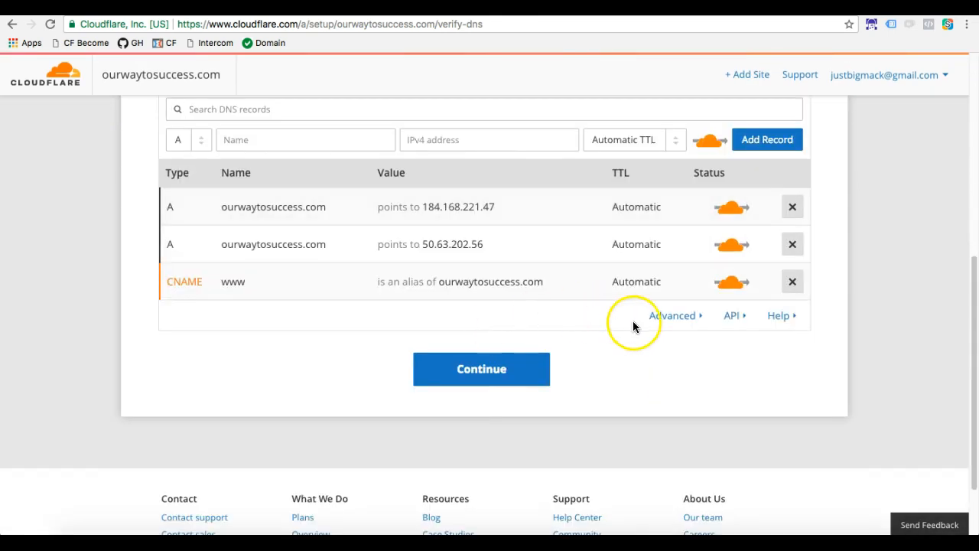
left_click(792, 283)
left_click(557, 332)
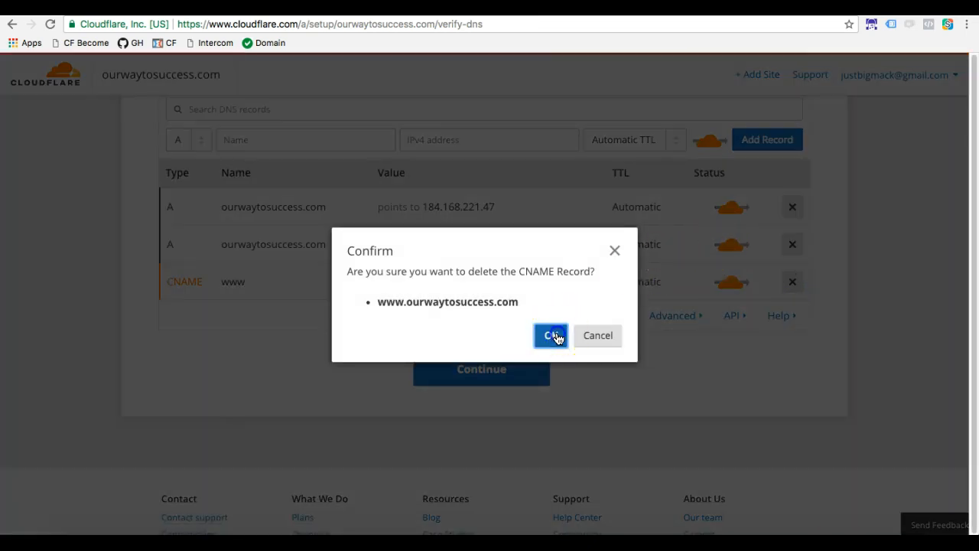
left_click(792, 244)
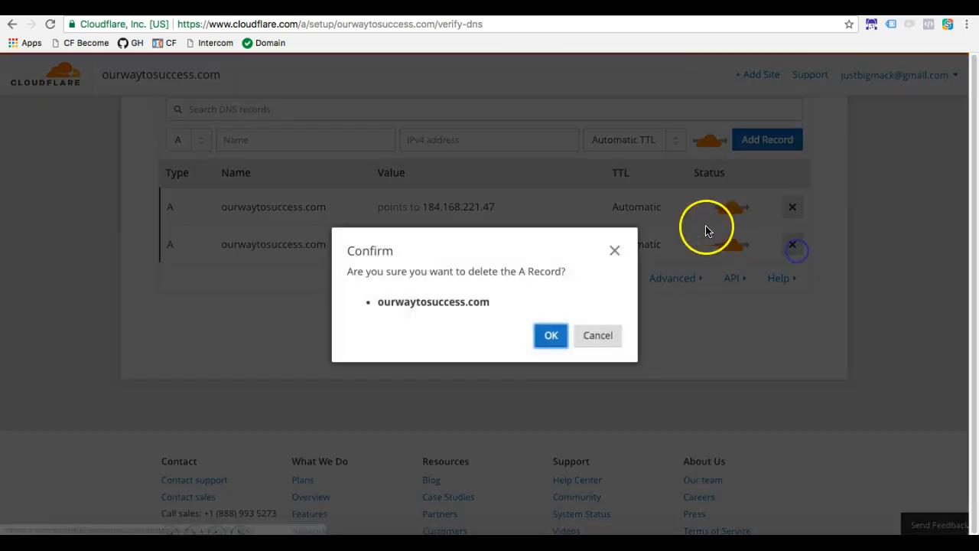
left_click(552, 333)
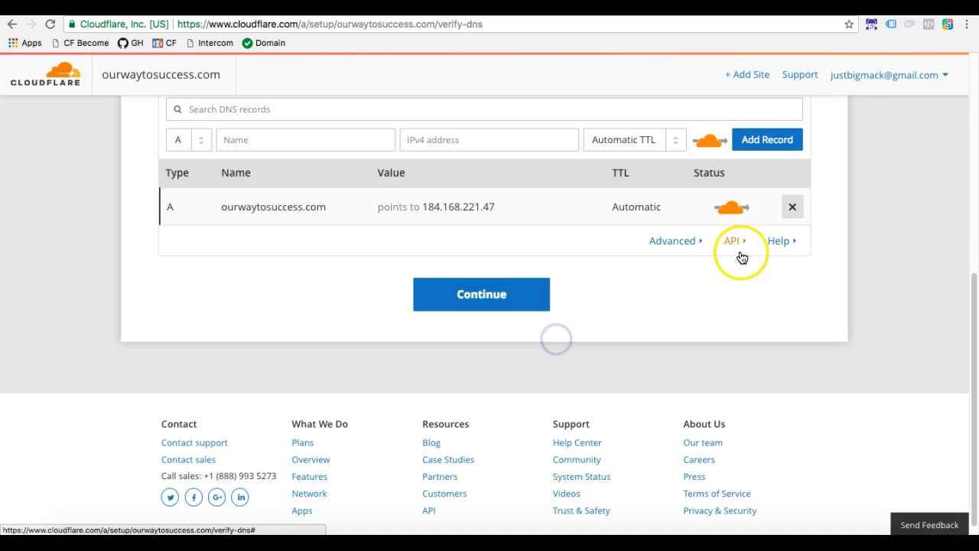
left_click(792, 207)
left_click(548, 337)
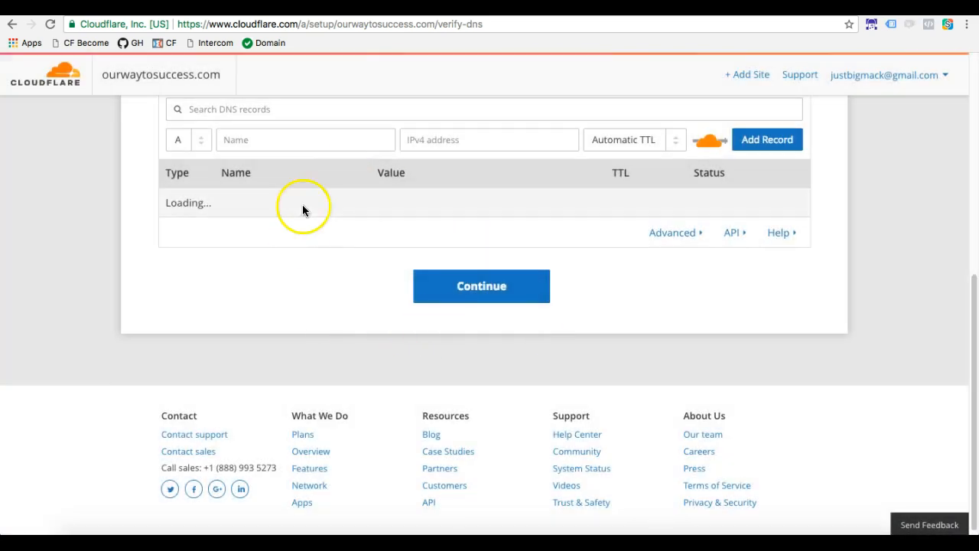
scroll(302, 309, "up", 3)
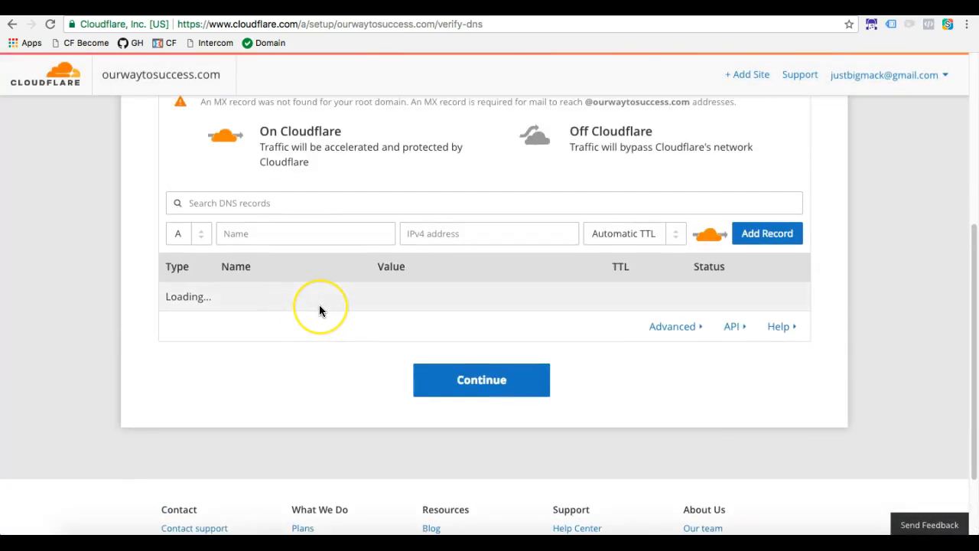
scroll(319, 309, "down", 2)
scroll(319, 310, "down", 1)
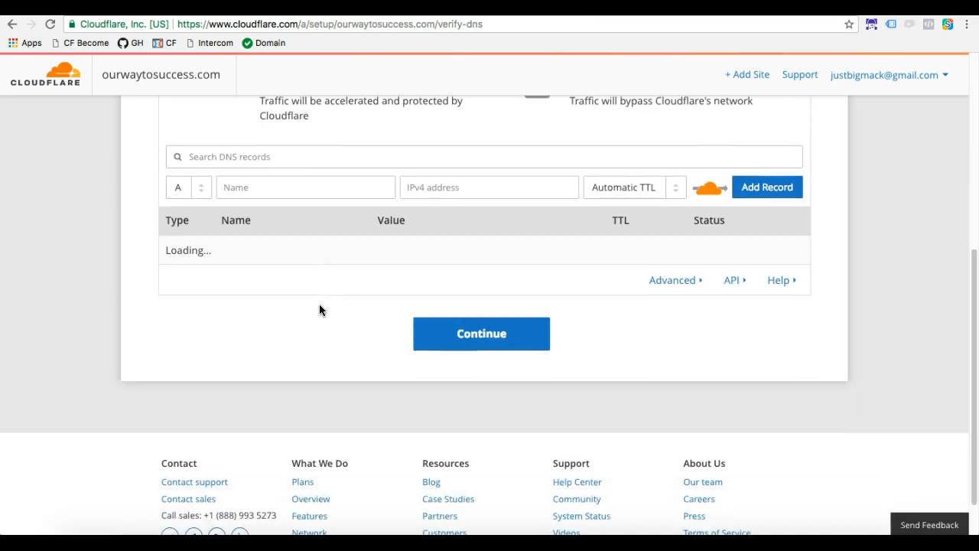
- Start a new CNAME record for ourwaytosuccess.com with the name @
left_click(205, 199)
left_click(205, 201)
left_click(202, 245)
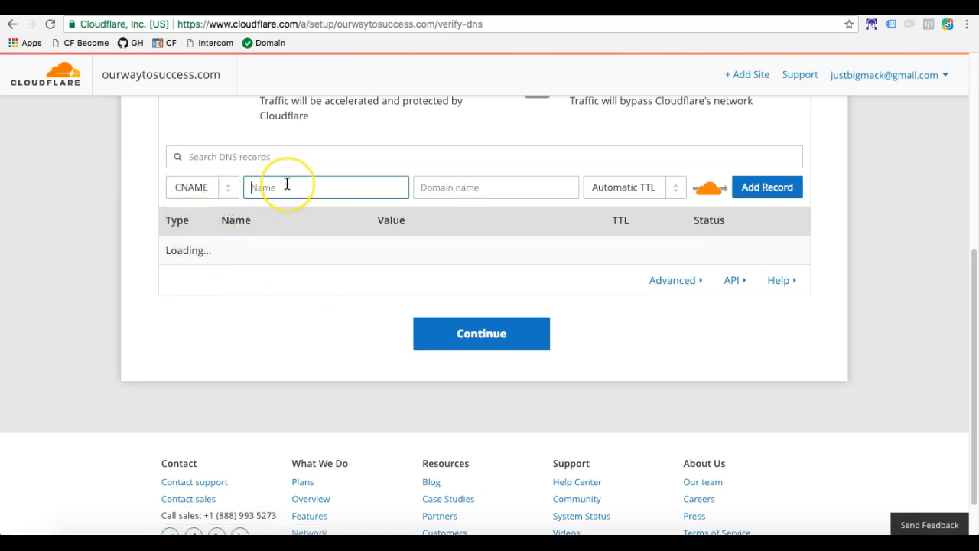
left_click(356, 185)
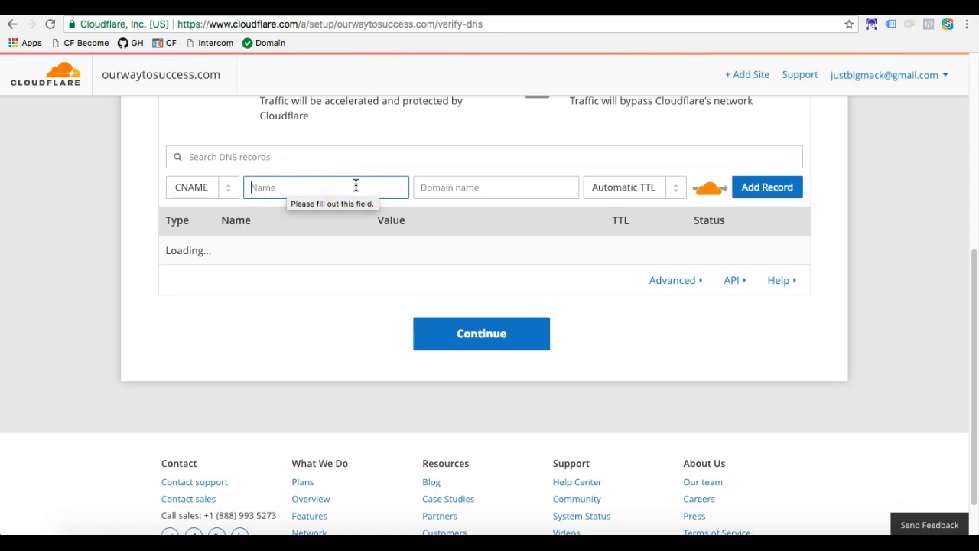
type("@")
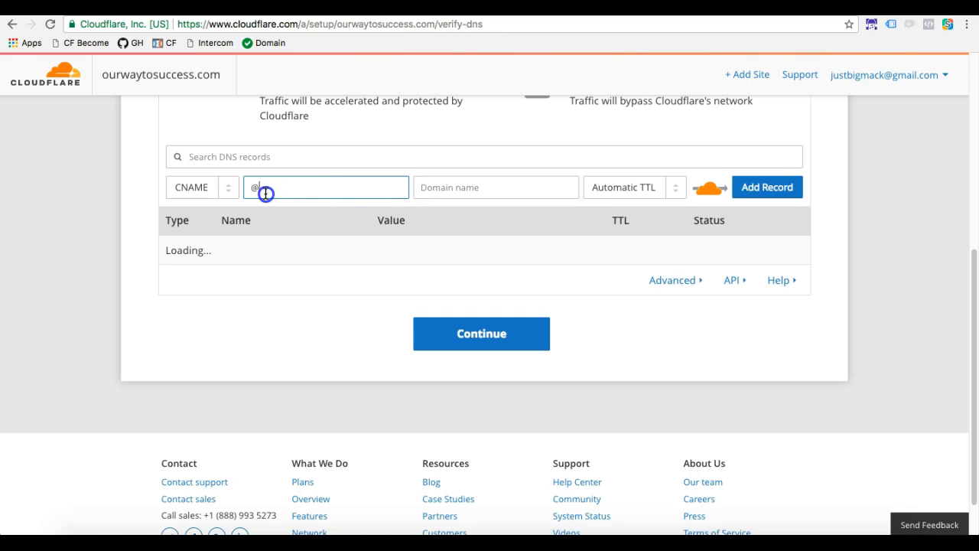
scroll(251, 193, "up", 3)
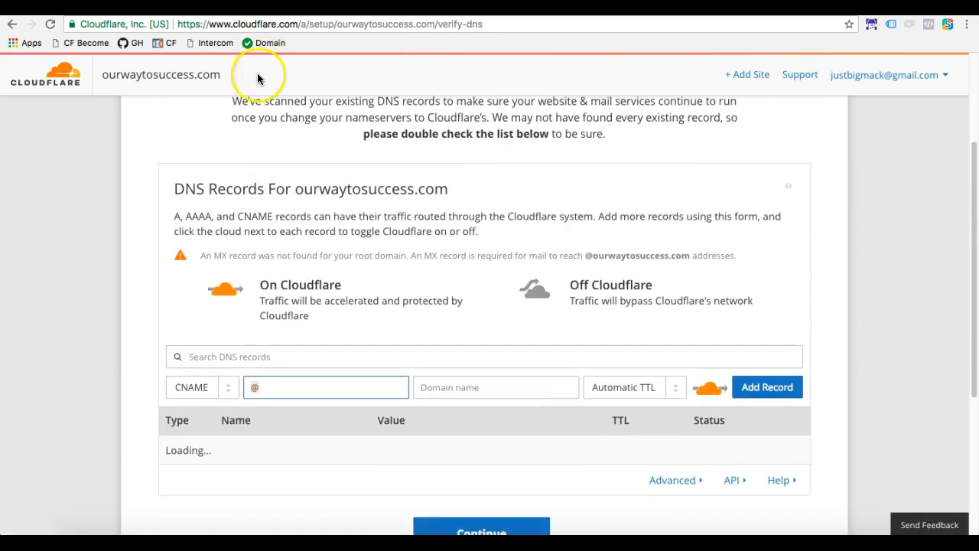
left_click_drag(248, 76, 103, 72)
left_click(286, 83)
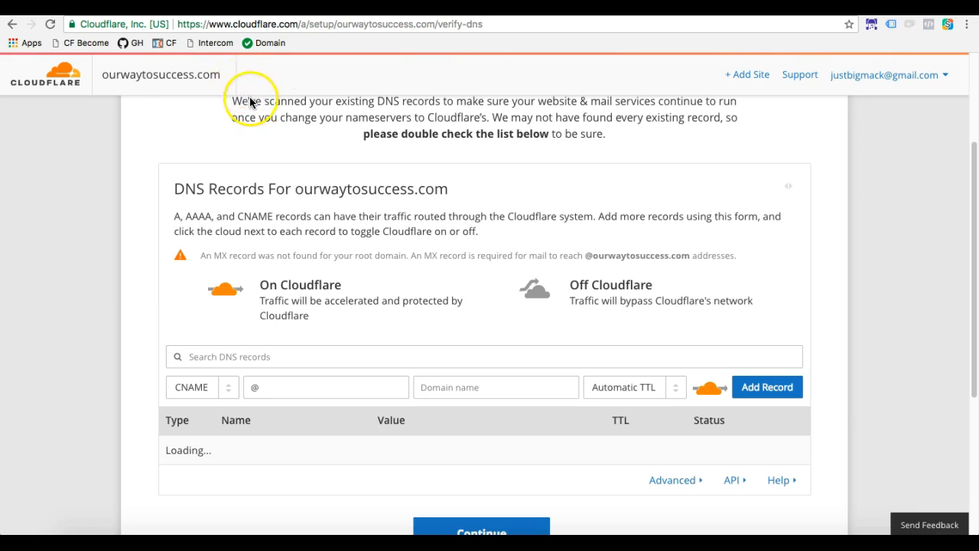
left_click(273, 391)
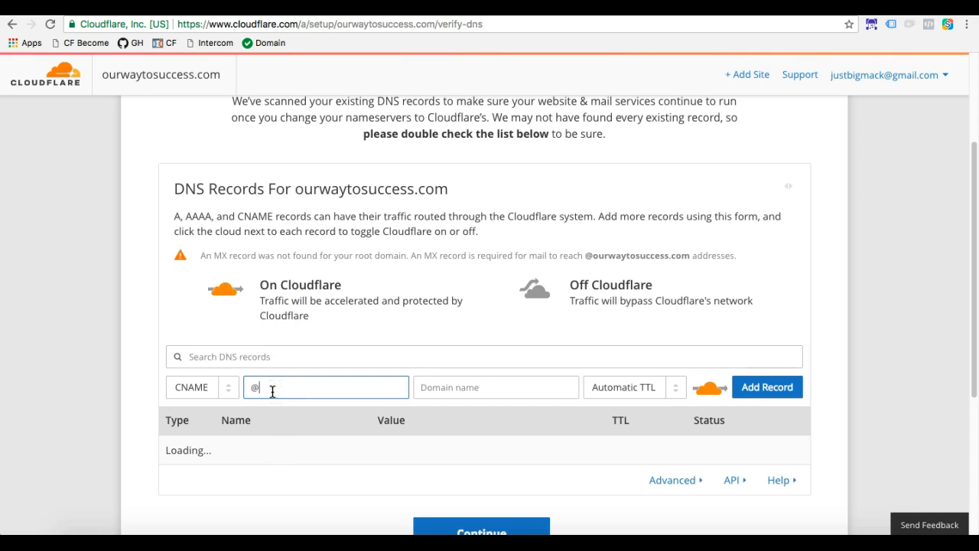
left_click(253, 388)
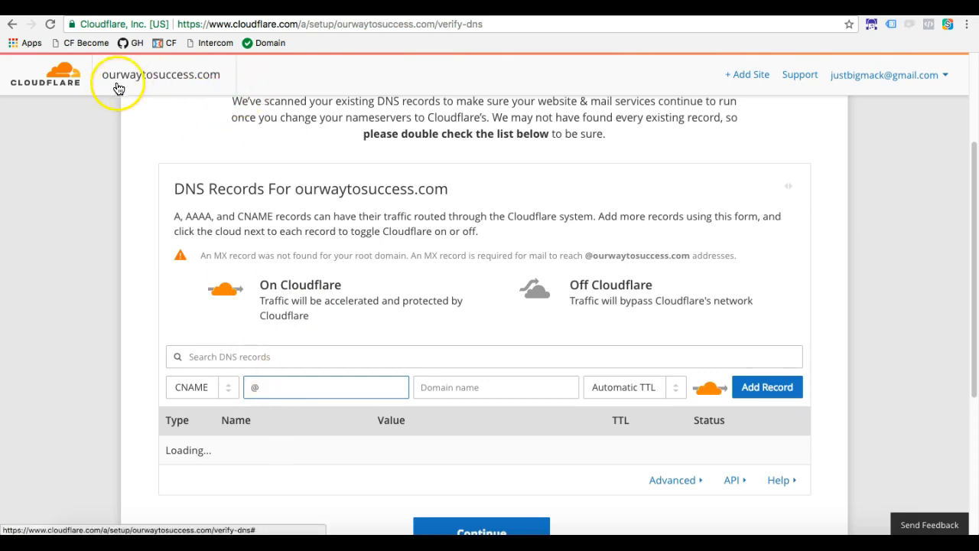
left_click(330, 389)
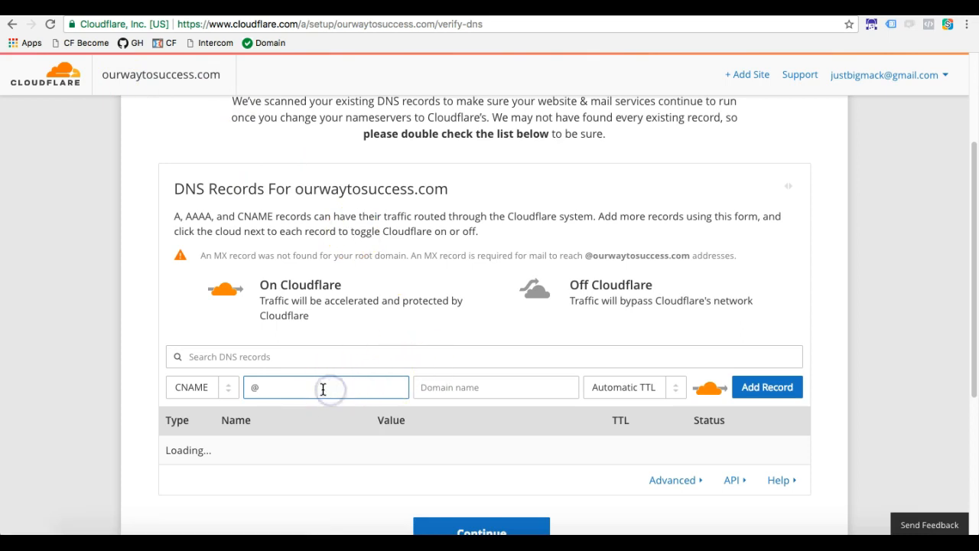
- Set the root CNAME record's domain name to target.clickfunnels.com with automatic TTL and add the record
left_click(452, 390)
type("tar")
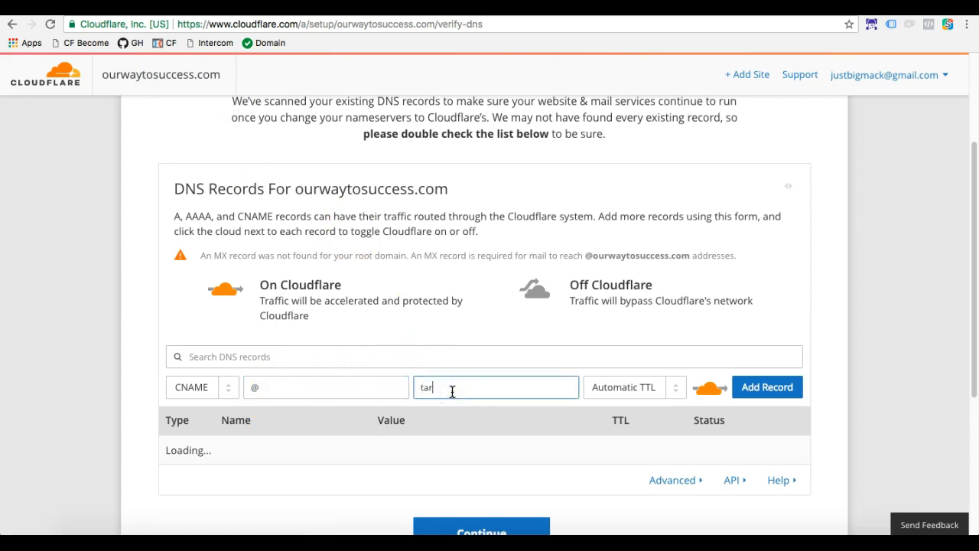
type("get.clickfunnels.com")
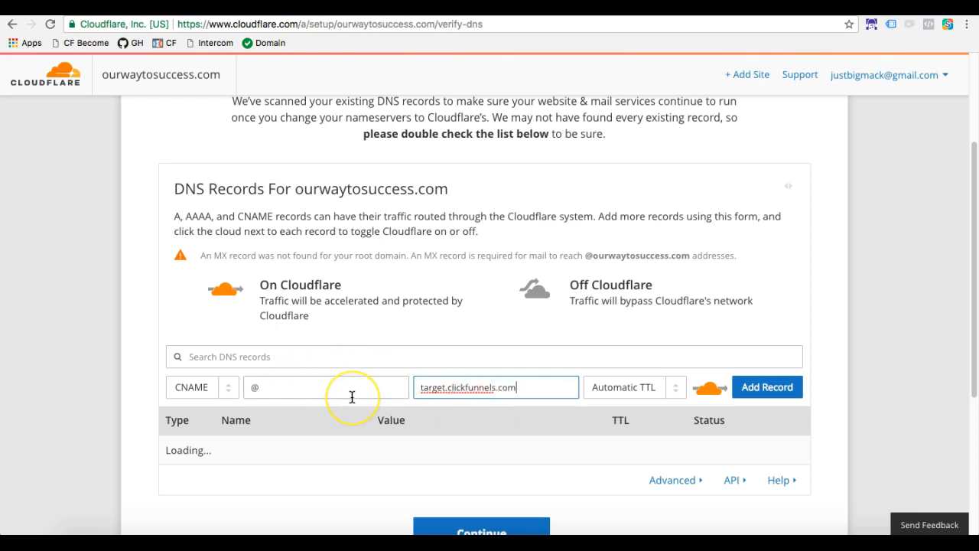
left_click(273, 389)
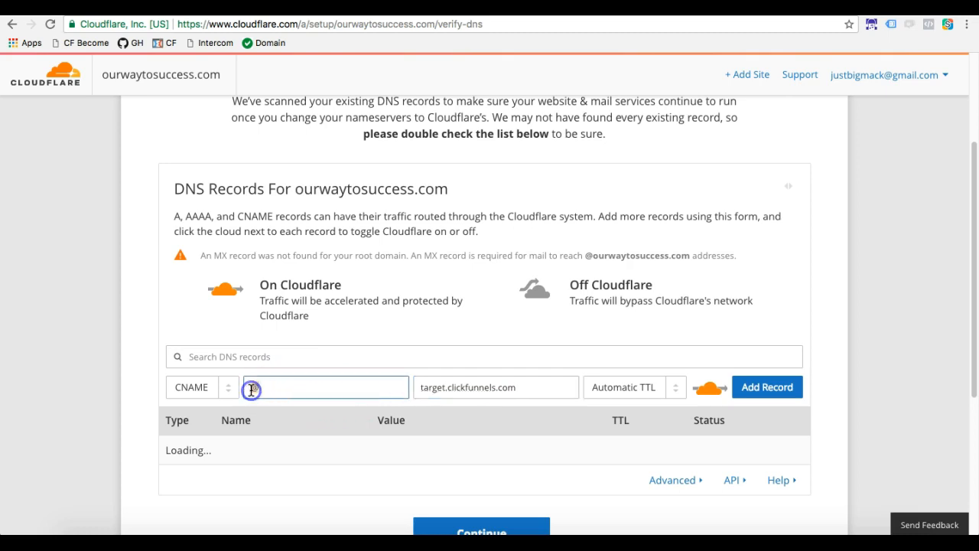
left_click(529, 388)
left_click_drag(533, 387, 418, 388)
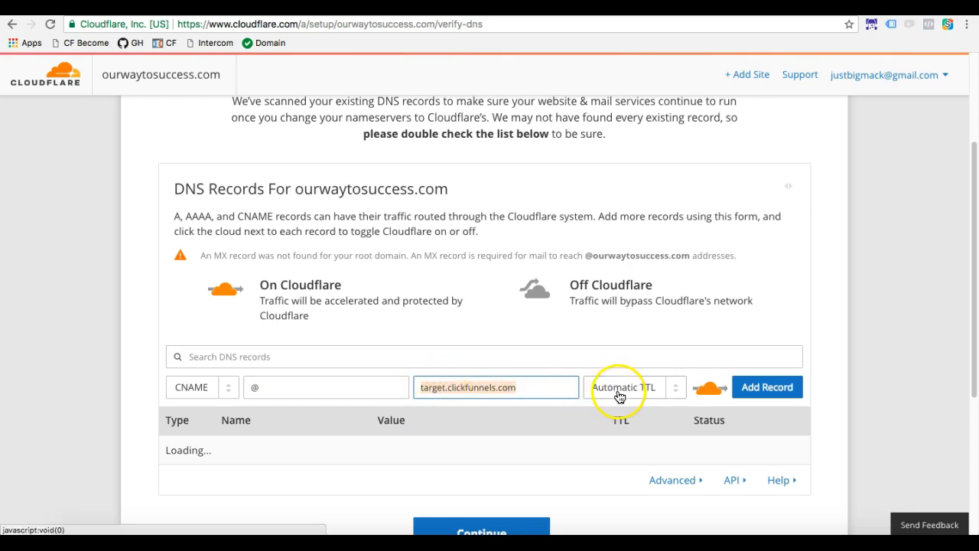
left_click(754, 388)
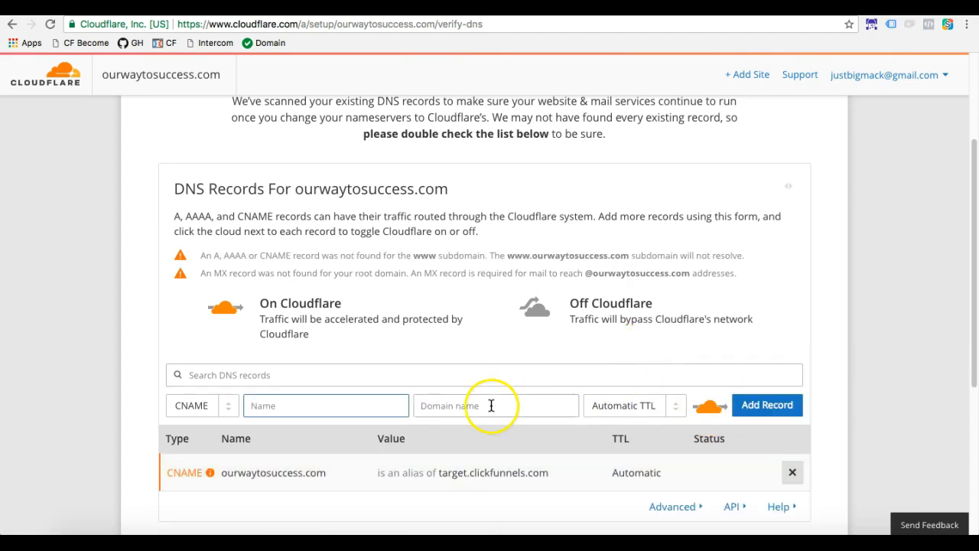
- Add a second CNAME record named www that points to @
scroll(489, 404, "down", 3)
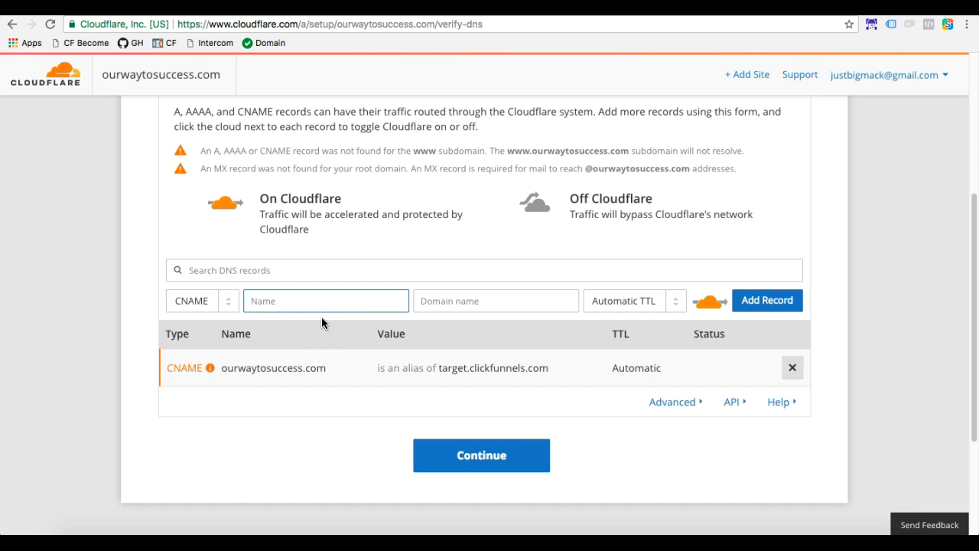
type("www")
left_click(459, 298)
type("@")
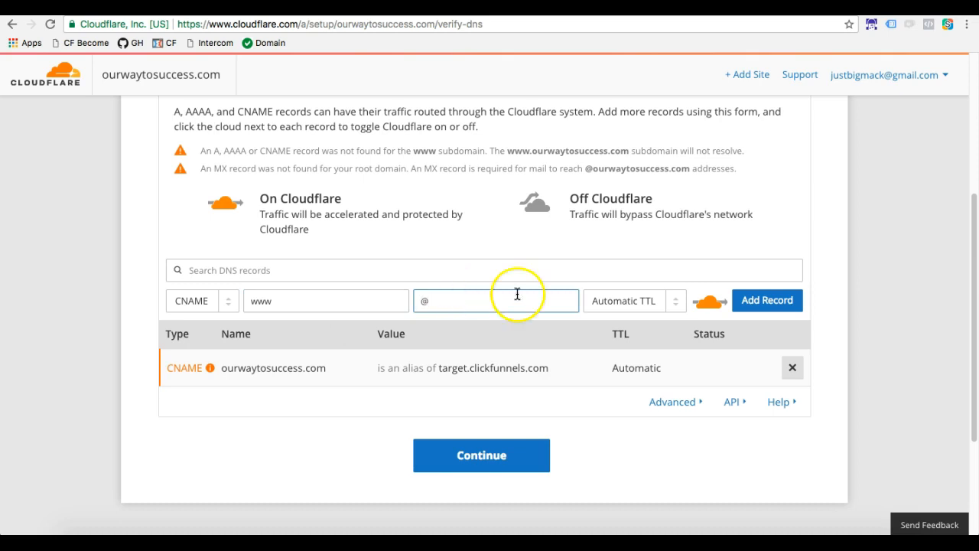
left_click(763, 300)
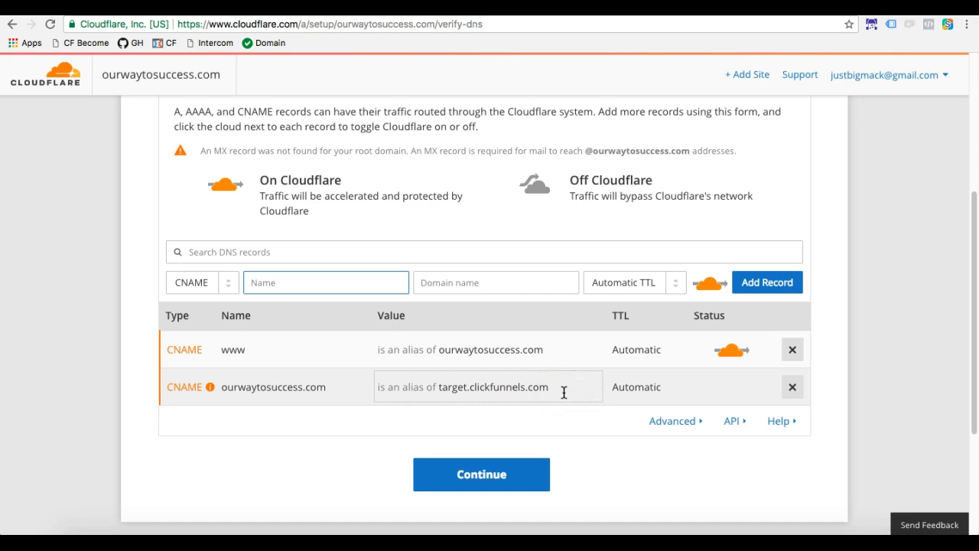
- Review the two CNAME records, accept them and continue to Cloudflare's nameserver change instructions
left_click(515, 388)
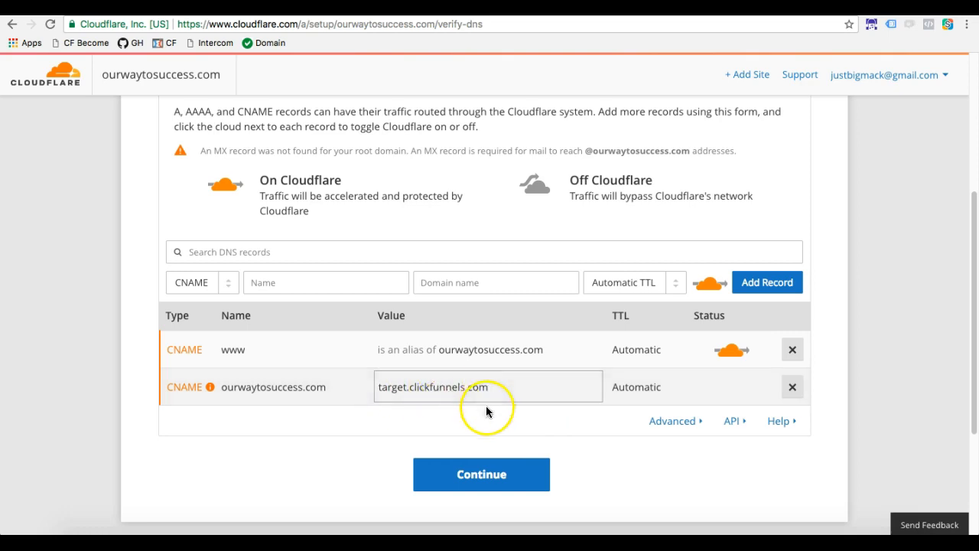
left_click(501, 428)
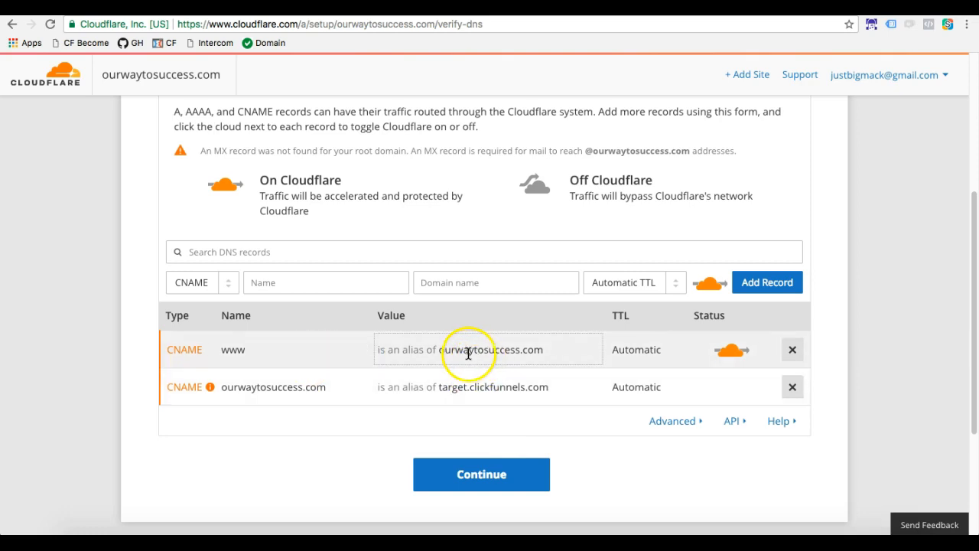
left_click(474, 472)
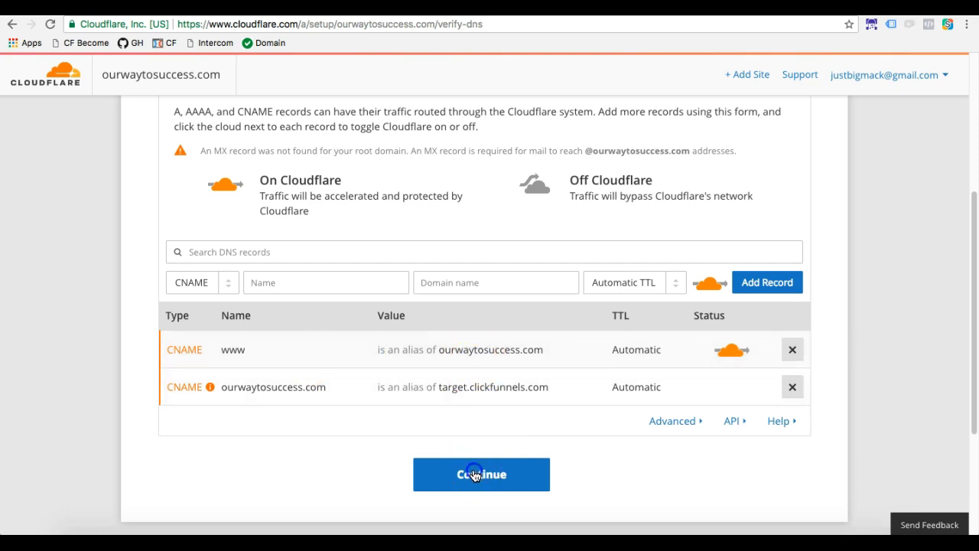
scroll(472, 475, "up", 5)
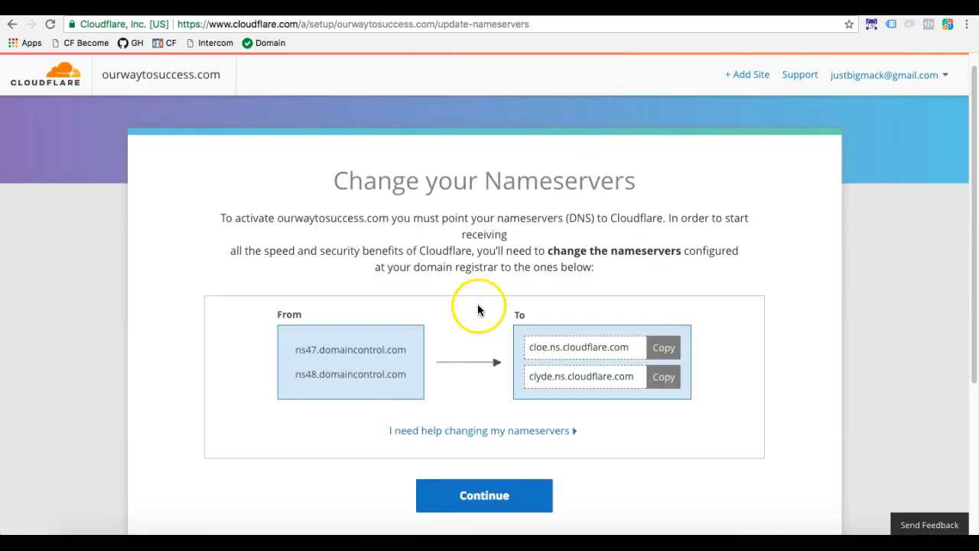
scroll(423, 271, "down", 1)
scroll(423, 272, "up", 1)
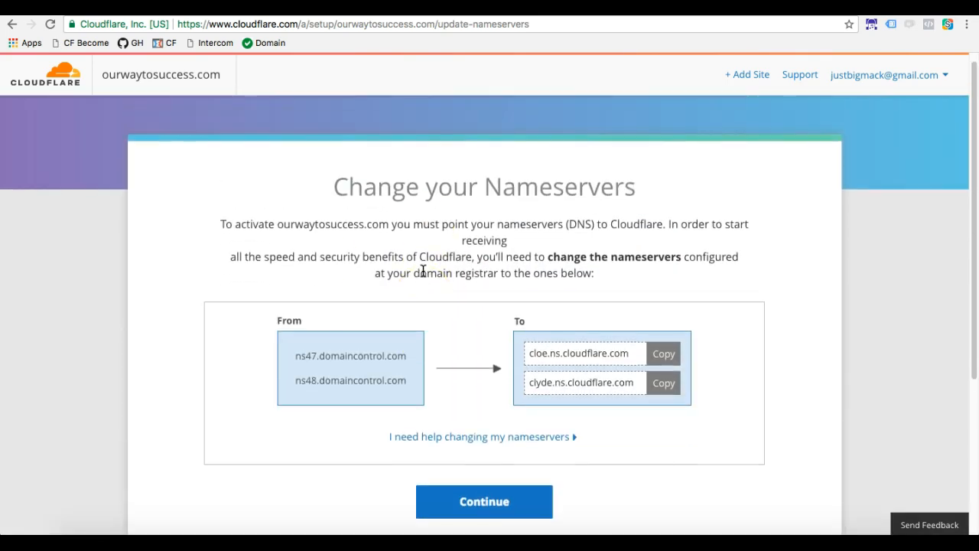
scroll(423, 272, "down", 1)
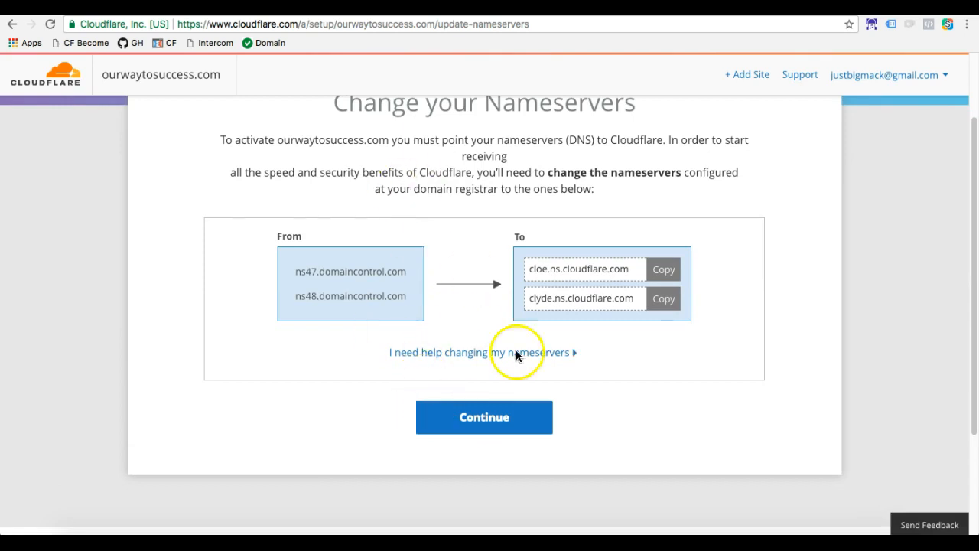
scroll(526, 229, "up", 1)
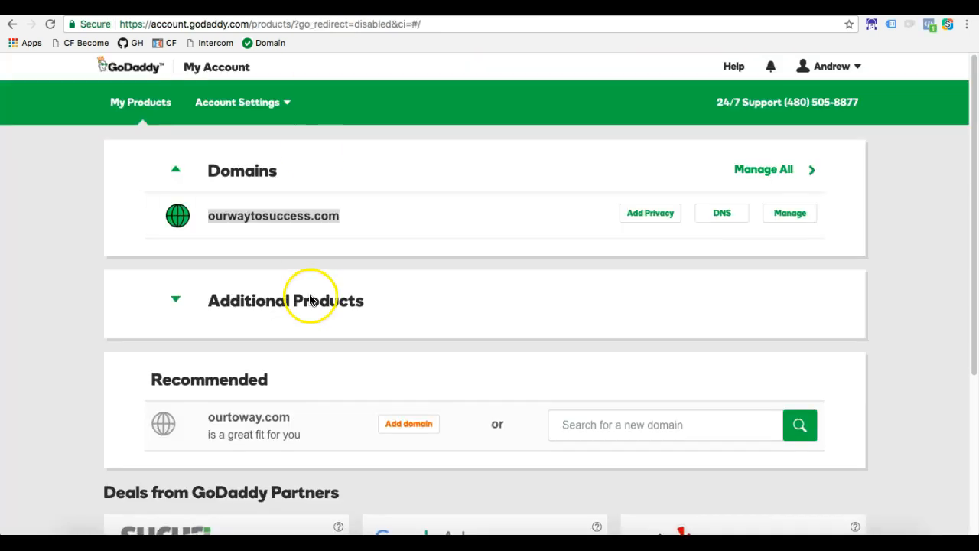
- Switch to the GoDaddy account and open the nameserver section of the DNS management for ourwaytosuccess.com
scroll(312, 298, "down", 3)
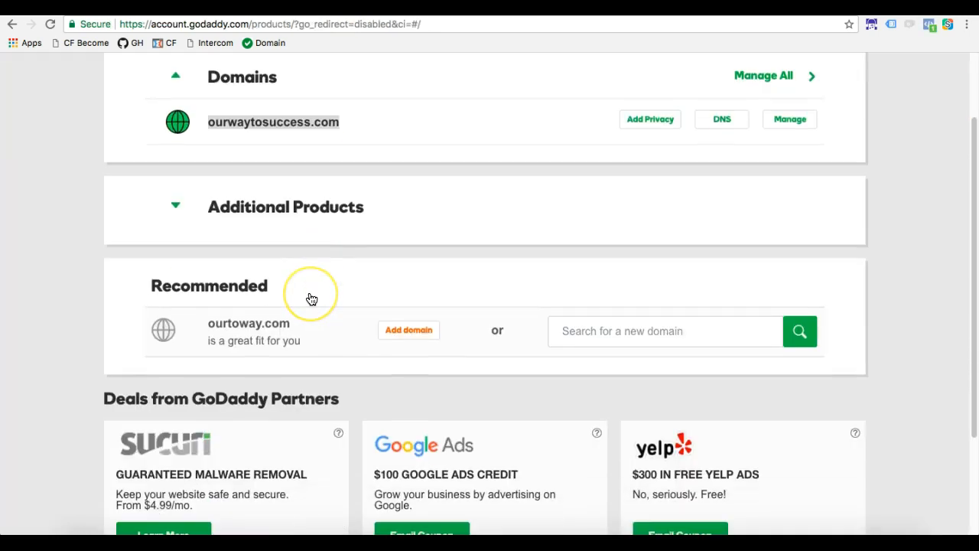
scroll(312, 298, "up", 2)
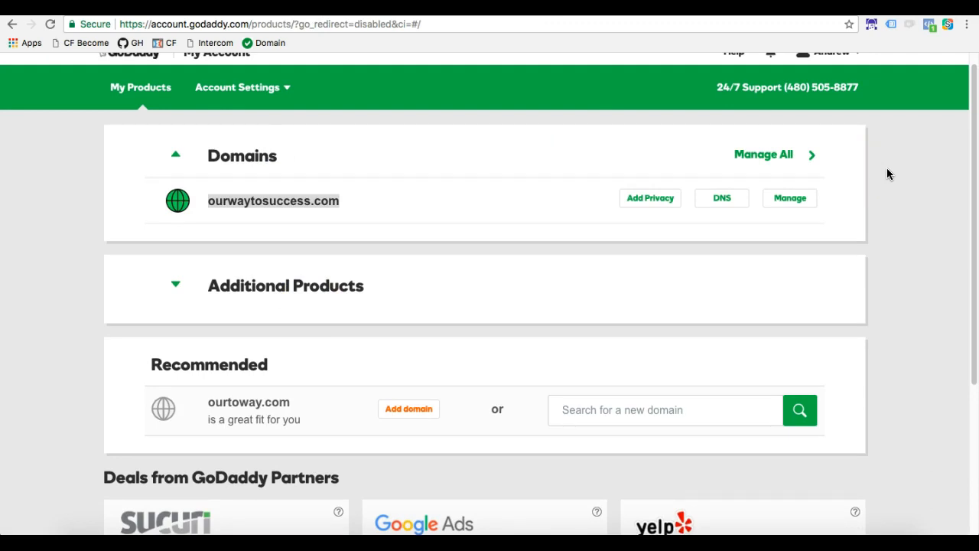
left_click(736, 202)
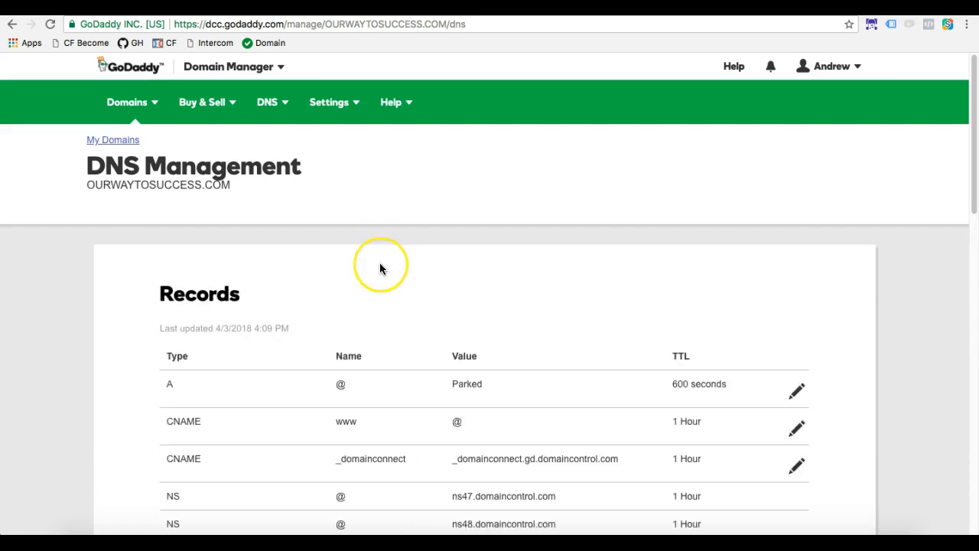
scroll(380, 267, "down", 5)
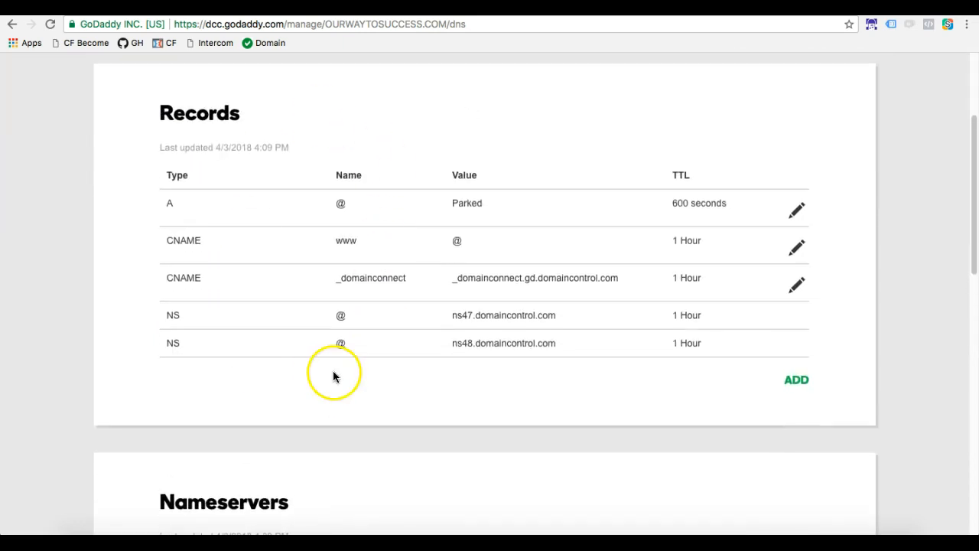
scroll(335, 367, "down", 4)
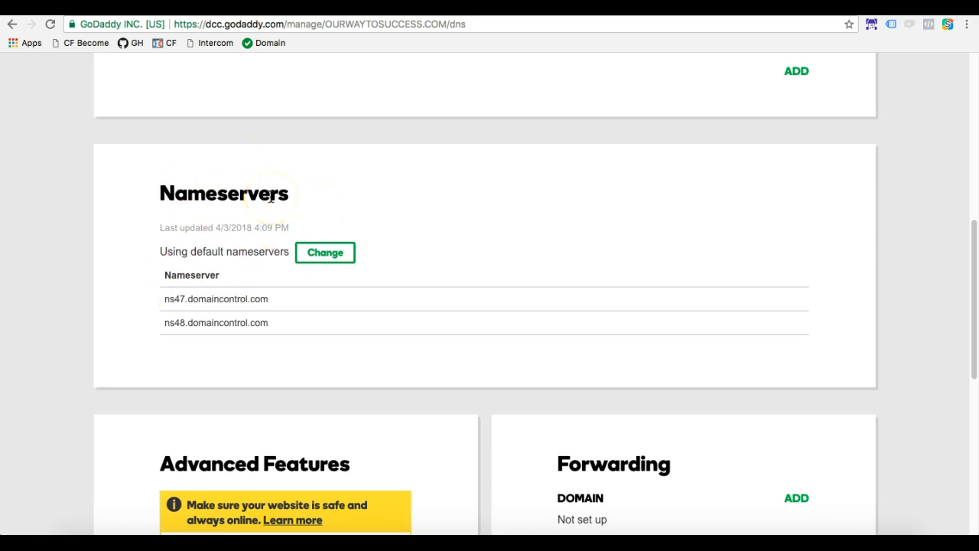
- Start changing the domain's nameservers and set the nameserver type to Custom
left_click(324, 253)
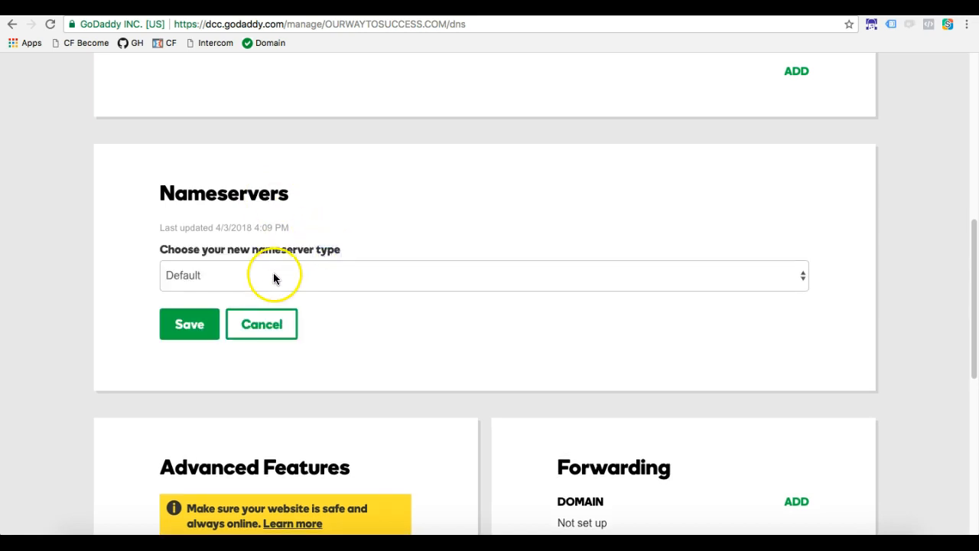
left_click(273, 276)
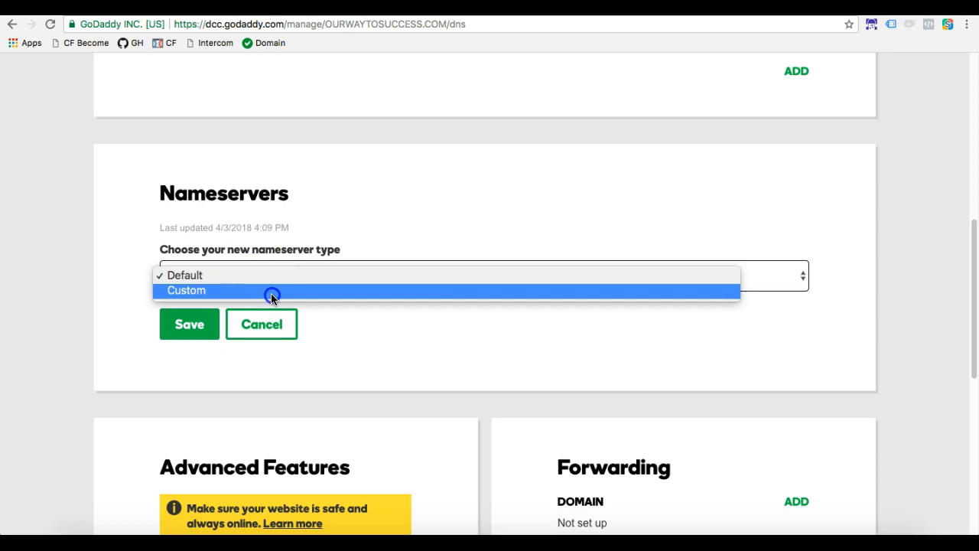
left_click(272, 293)
- Copy the nameserver cloe.ns.cloudflare.com from Cloudflare and enter it as the first custom nameserver in GoDaddy
left_click(261, 351)
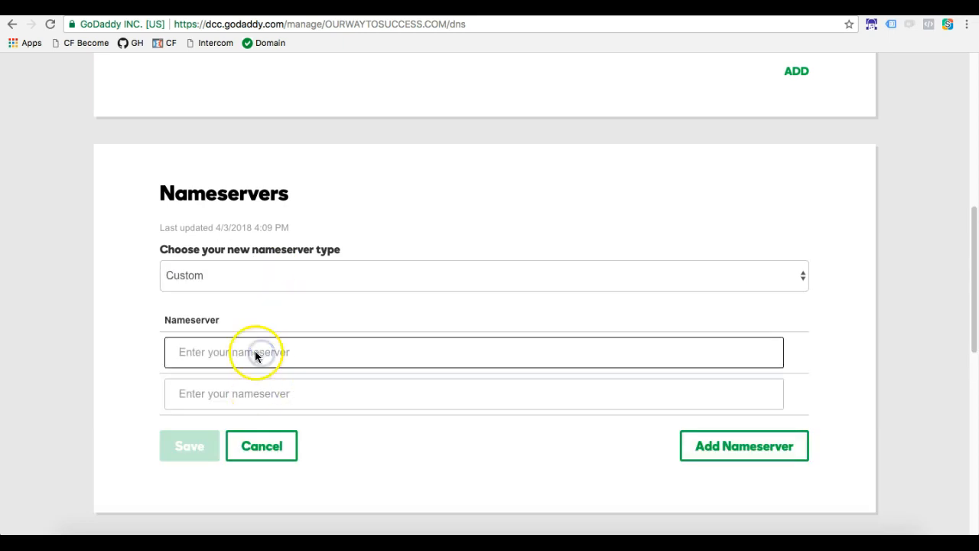
left_click(424, 16)
left_click(663, 297)
key("ctrl+shift+Tab")
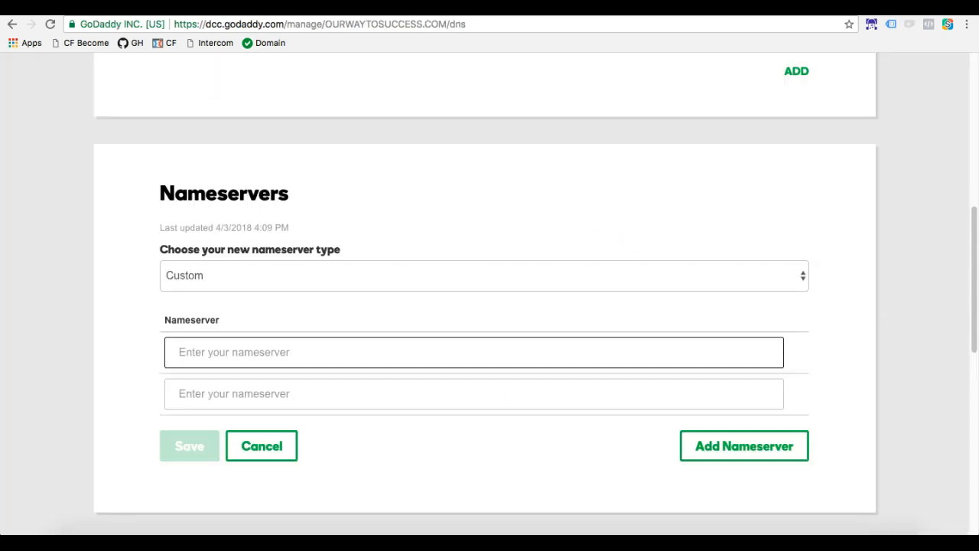
key("ctrl+v")
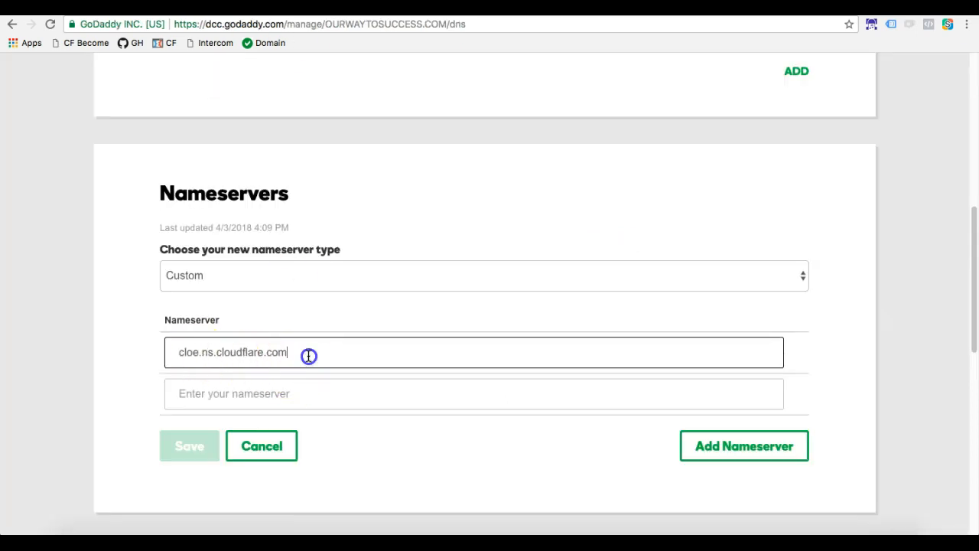
left_click_drag(308, 355, 164, 343)
- Copy the nameserver clyde.ns.cloudflare.com from Cloudflare and enter it as the second custom nameserver in GoDaddy
left_click(383, 23)
left_click(663, 325)
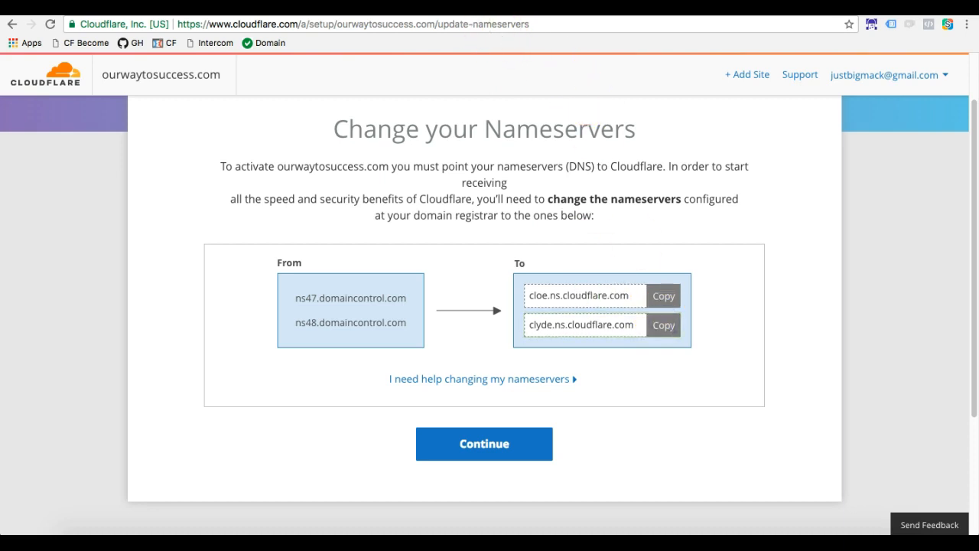
key("ctrl+Tab")
left_click(269, 387)
key("ctrl+v")
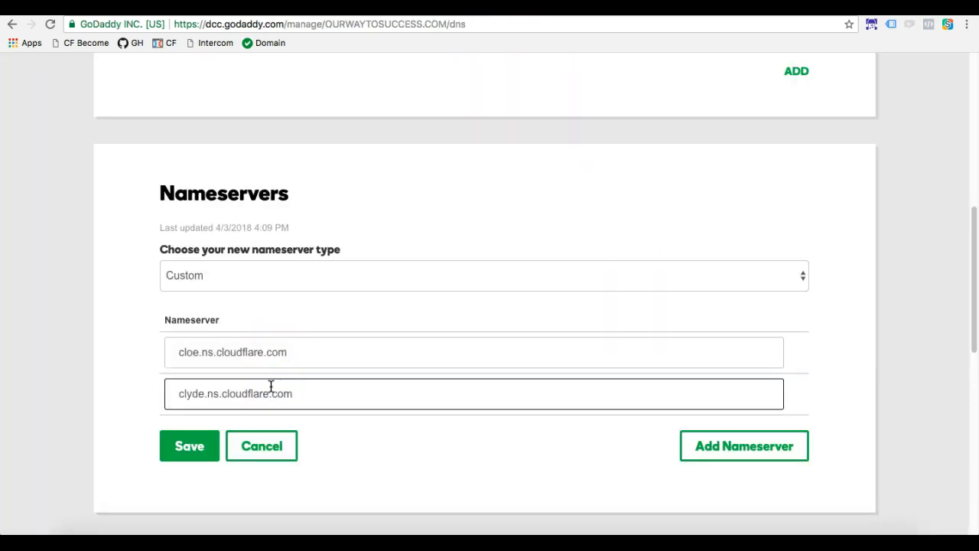
- Check the two custom nameservers in GoDaddy against Cloudflare's, save them, and review the domain's nameserver list
left_click(179, 351)
left_click(174, 394)
left_click(295, 6)
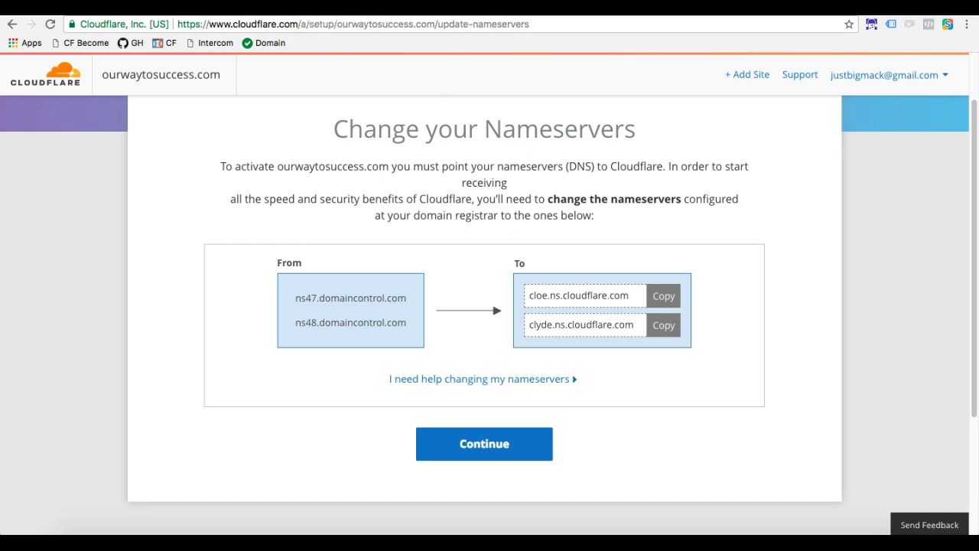
left_click(297, 6)
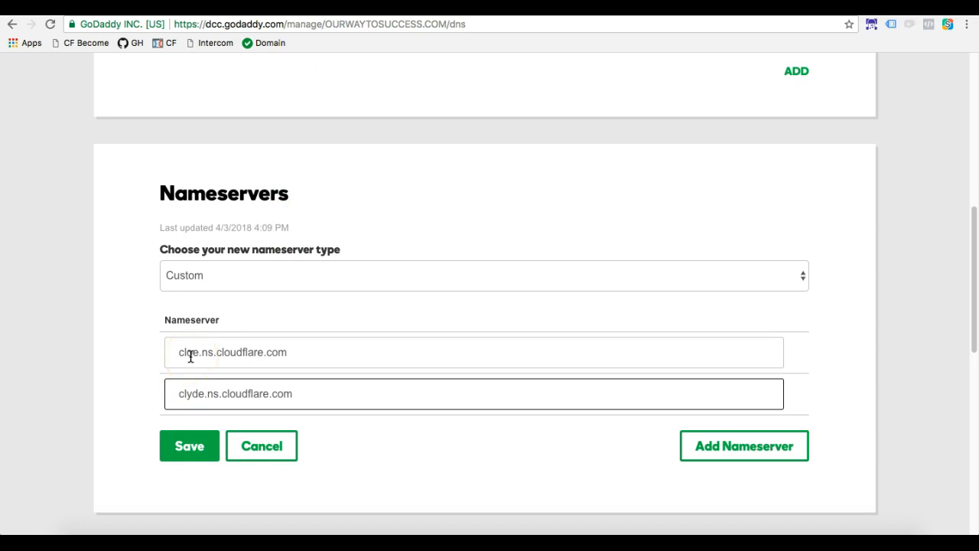
left_click(191, 445)
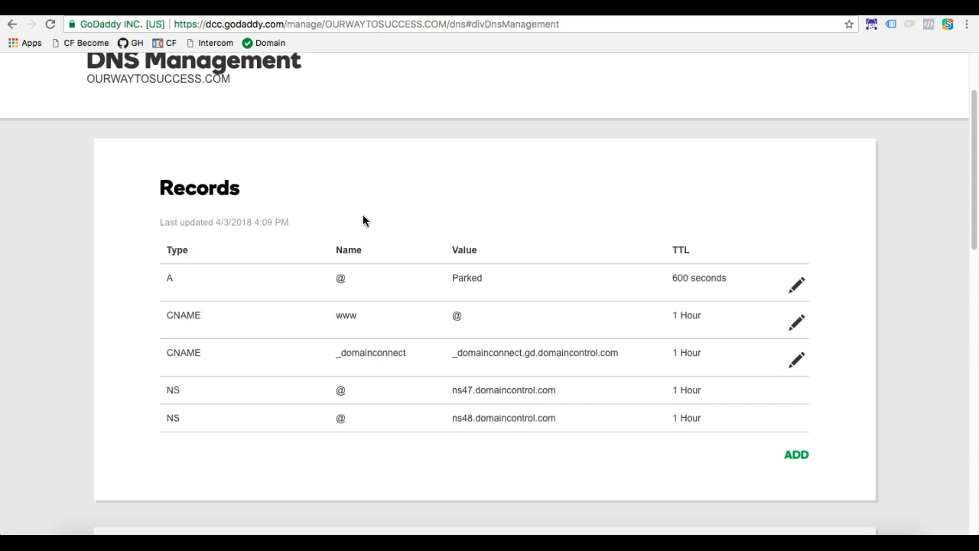
scroll(363, 221, "down", 5)
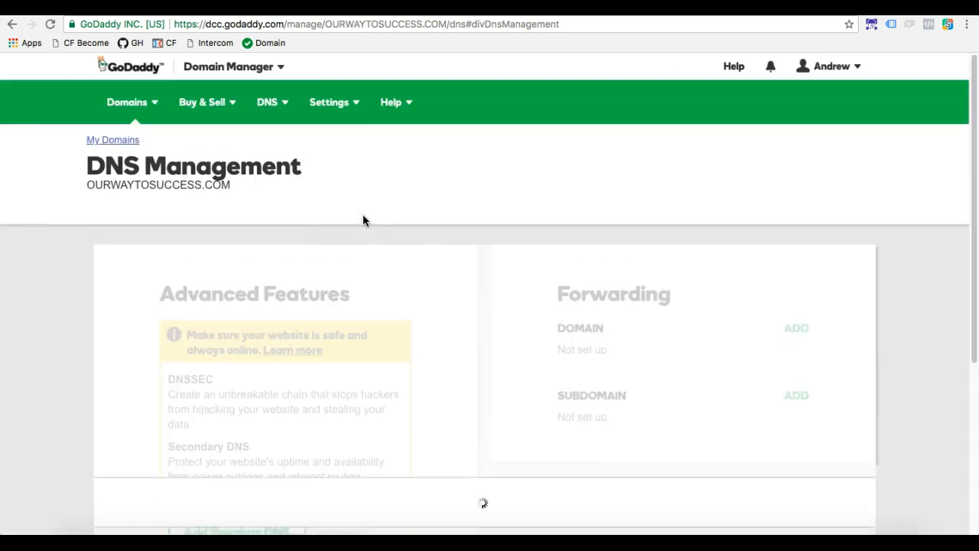
scroll(362, 220, "down", 10)
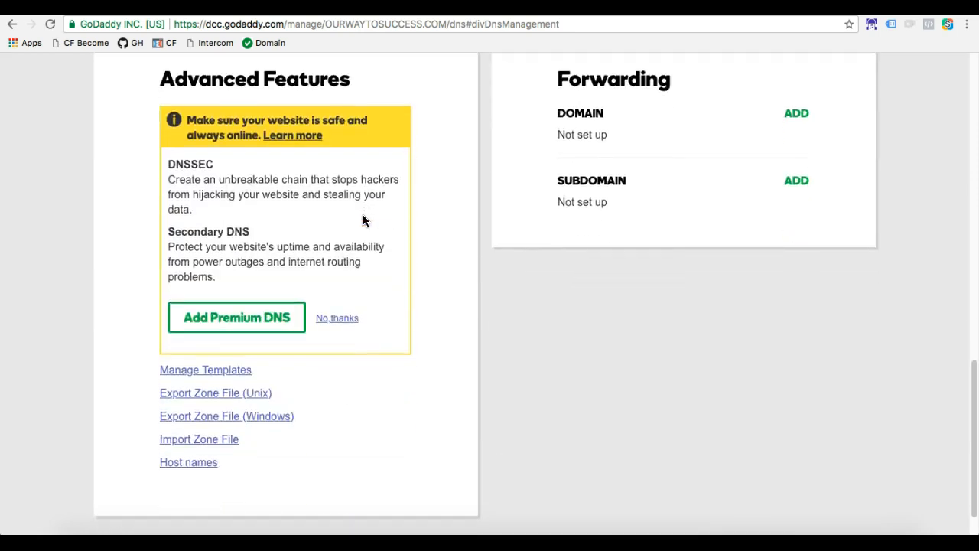
scroll(363, 220, "up", 5)
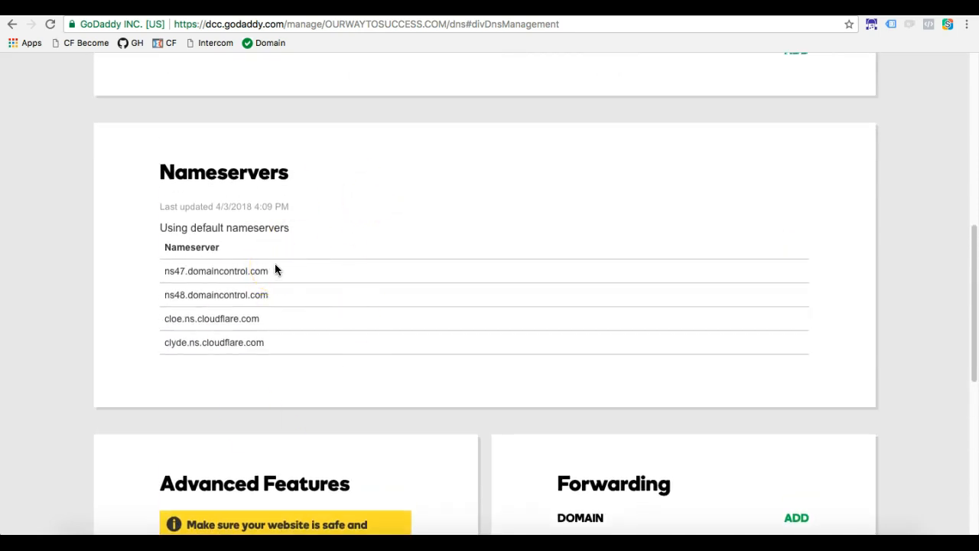
scroll(339, 212, "up", 8)
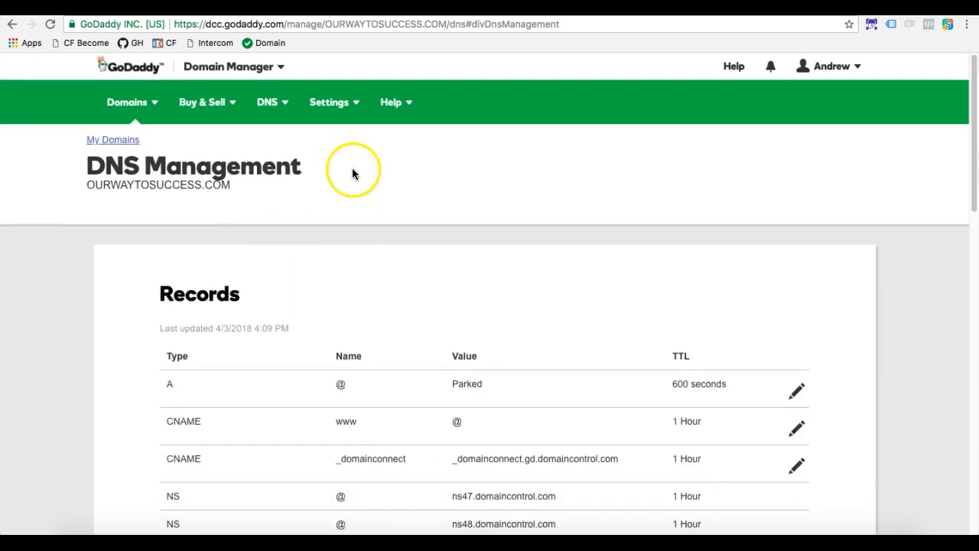
- Return to Cloudflare, continue past the nameserver change instructions, and request a recheck of the nameservers for ourwaytosuccess.com
left_click(407, 7)
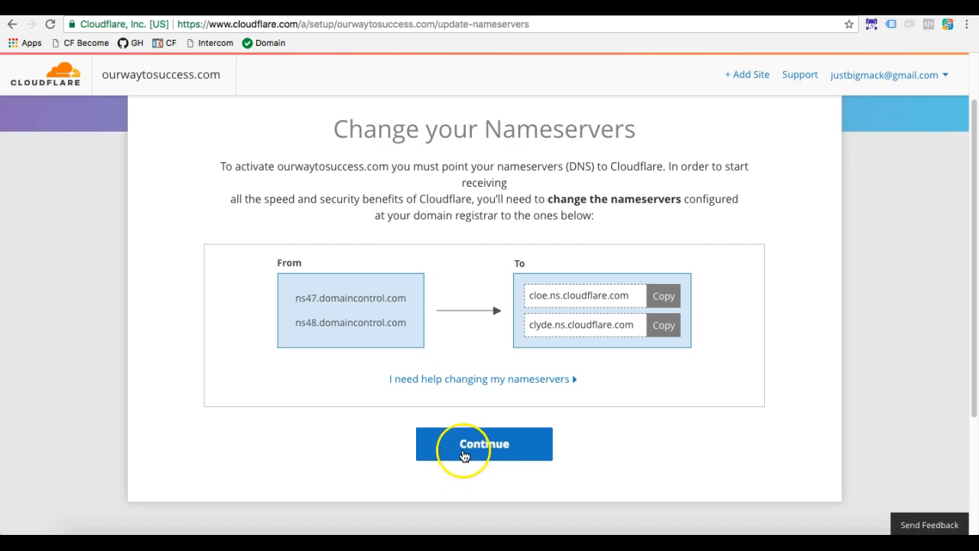
left_click(459, 457)
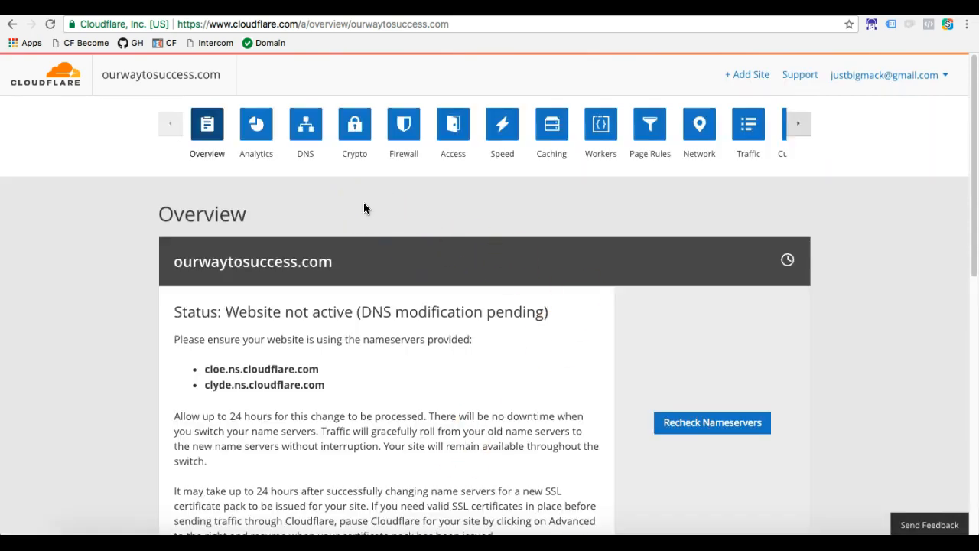
scroll(364, 201, "down", 3)
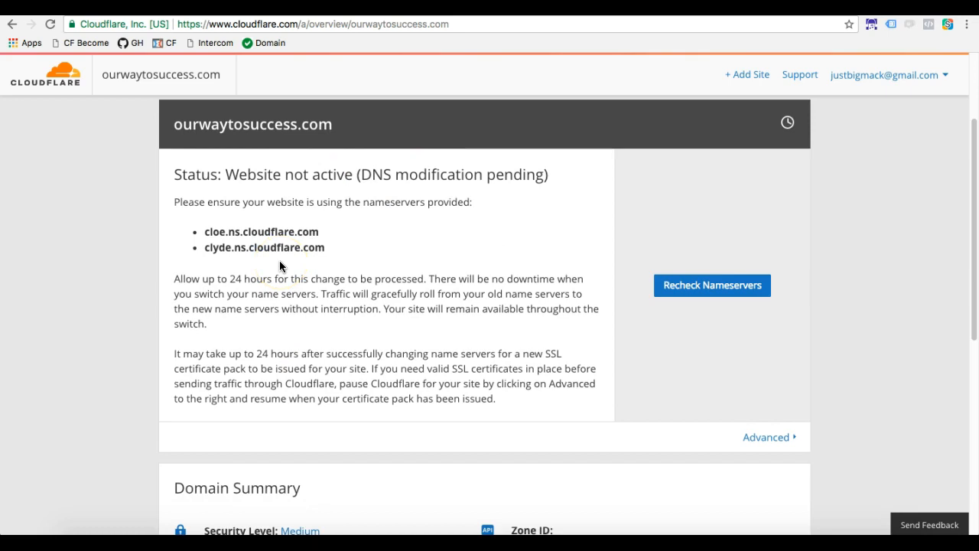
scroll(280, 265, "up", 3)
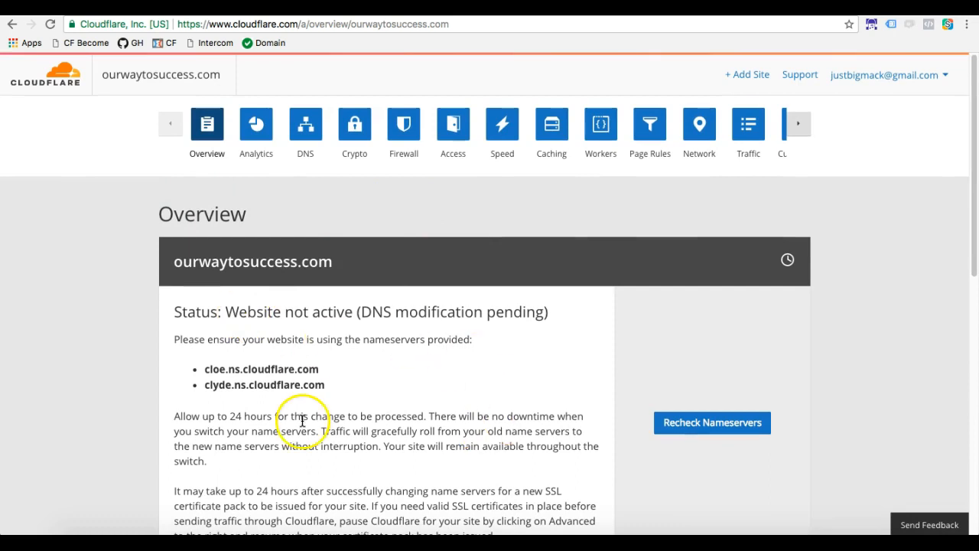
left_click(709, 430)
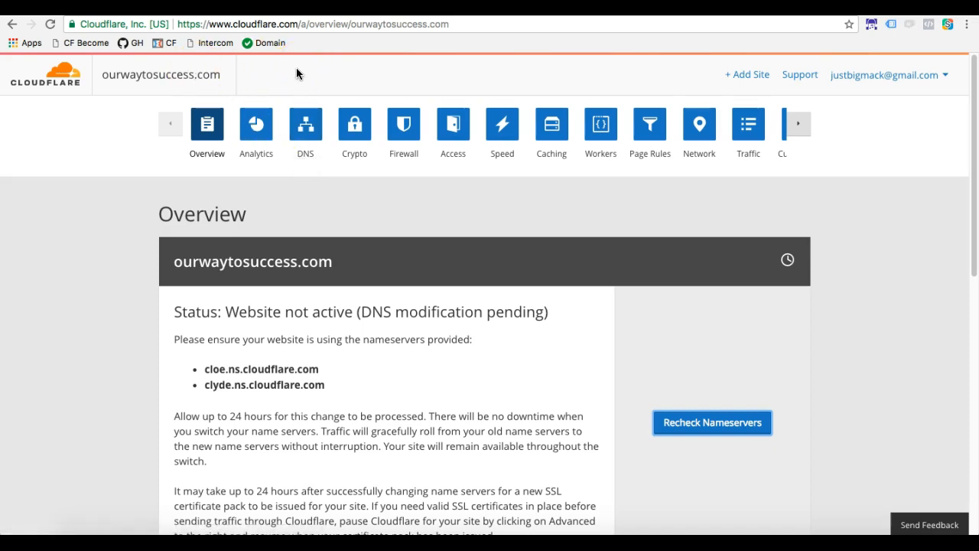
- Review the CNAME records and the assigned Cloudflare nameservers in the domain's DNS settings
left_click(306, 134)
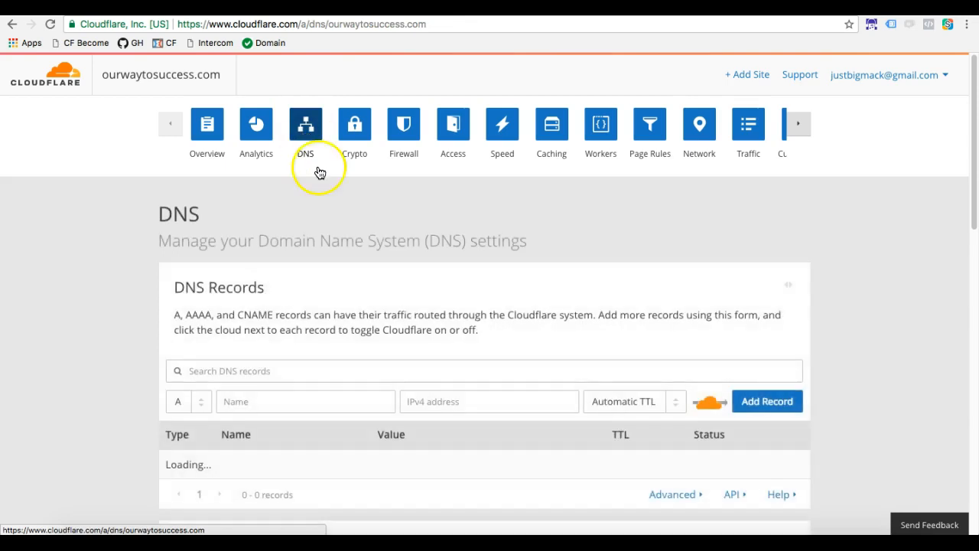
scroll(338, 237, "down", 5)
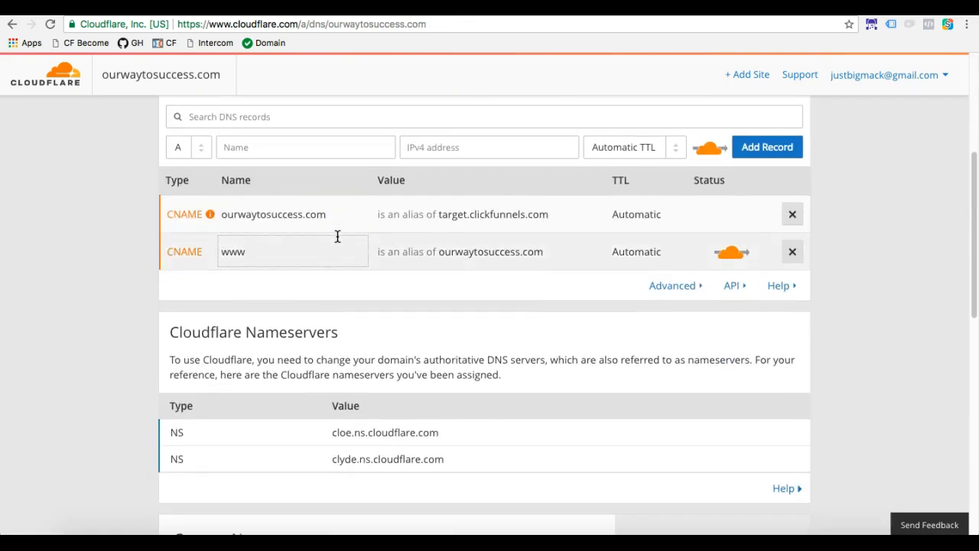
scroll(338, 237, "down", 3)
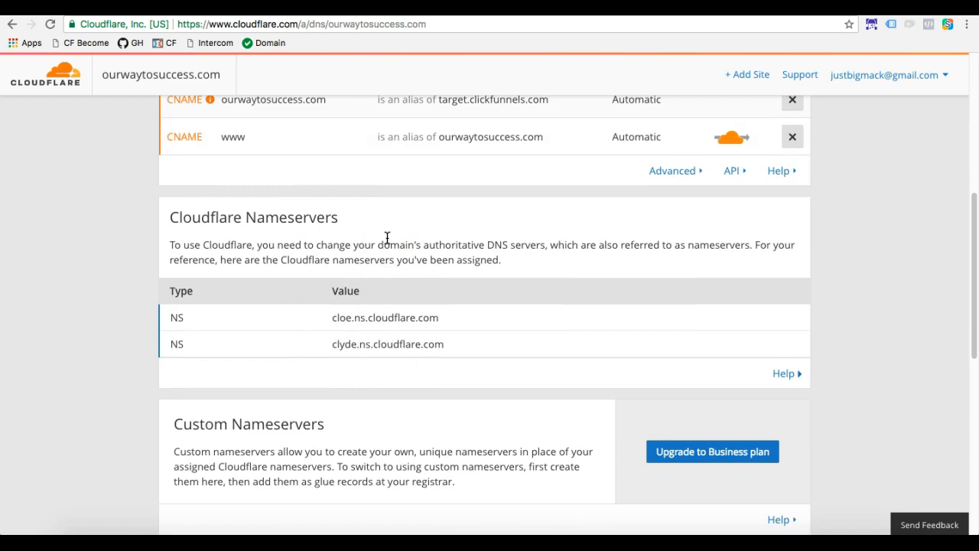
scroll(370, 279, "up", 5)
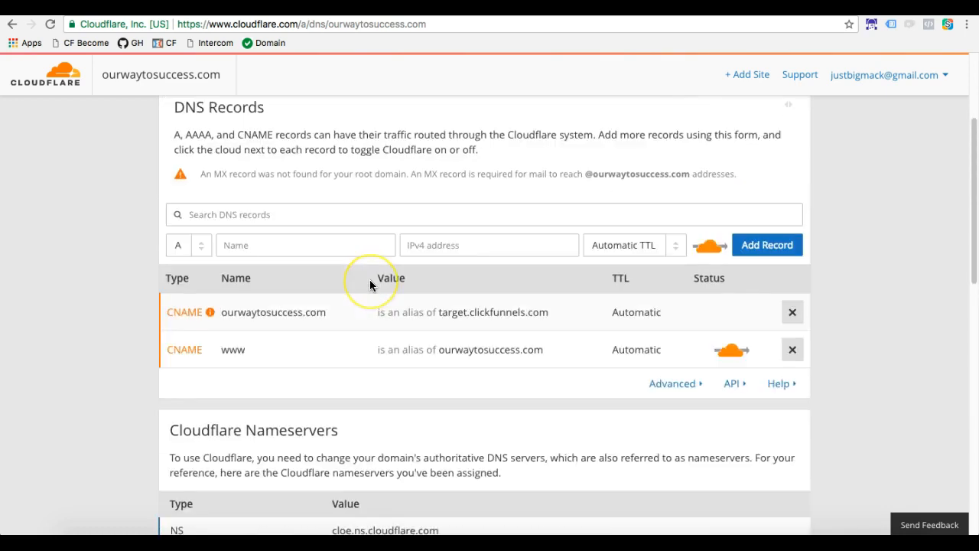
scroll(369, 279, "up", 1)
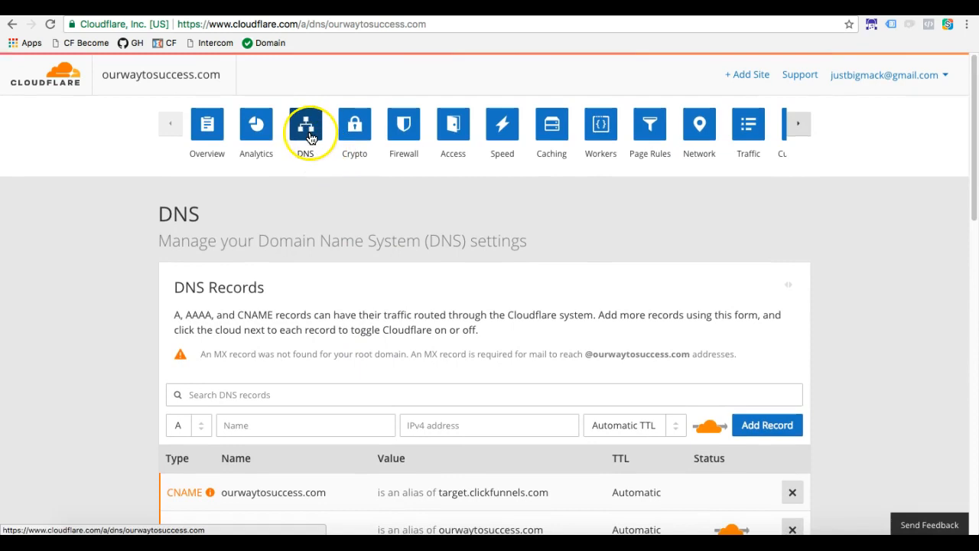
scroll(356, 372, "down", 6)
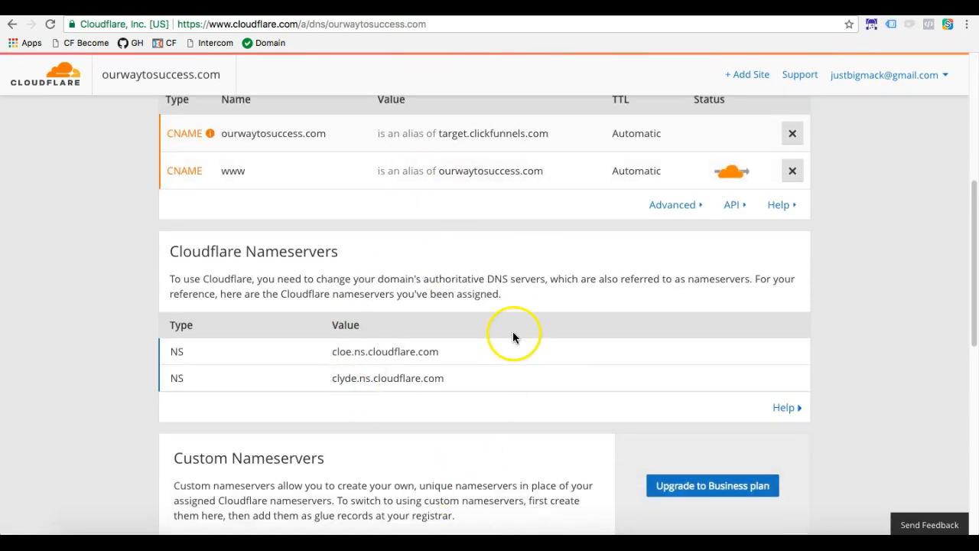
scroll(514, 332, "up", 5)
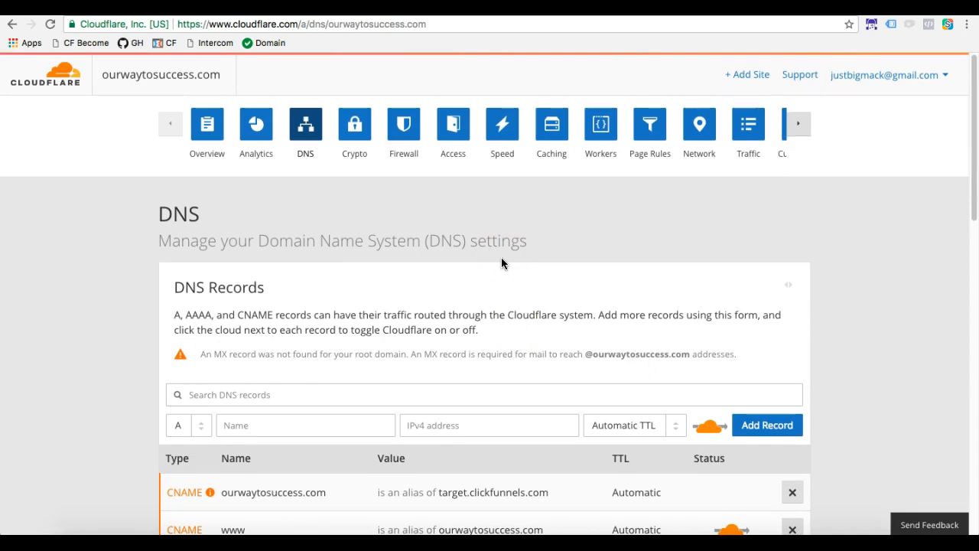
- Choose Flexible as the SSL mode in the domain's Crypto settings
left_click(357, 131)
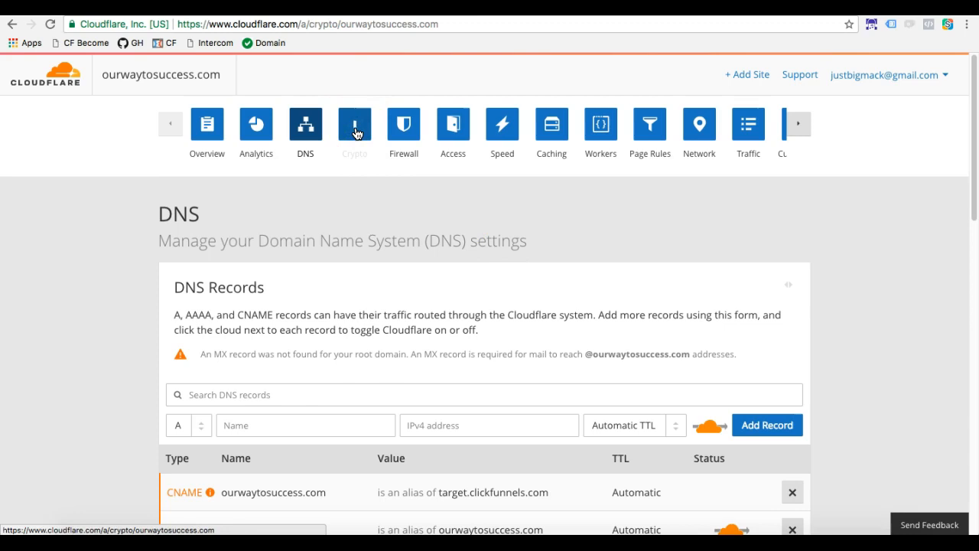
scroll(378, 226, "down", 2)
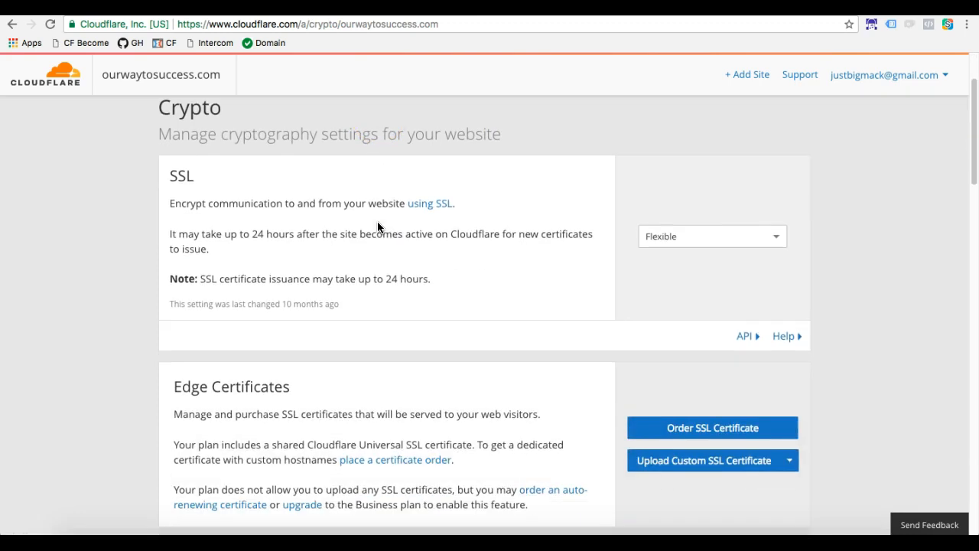
left_click(666, 239)
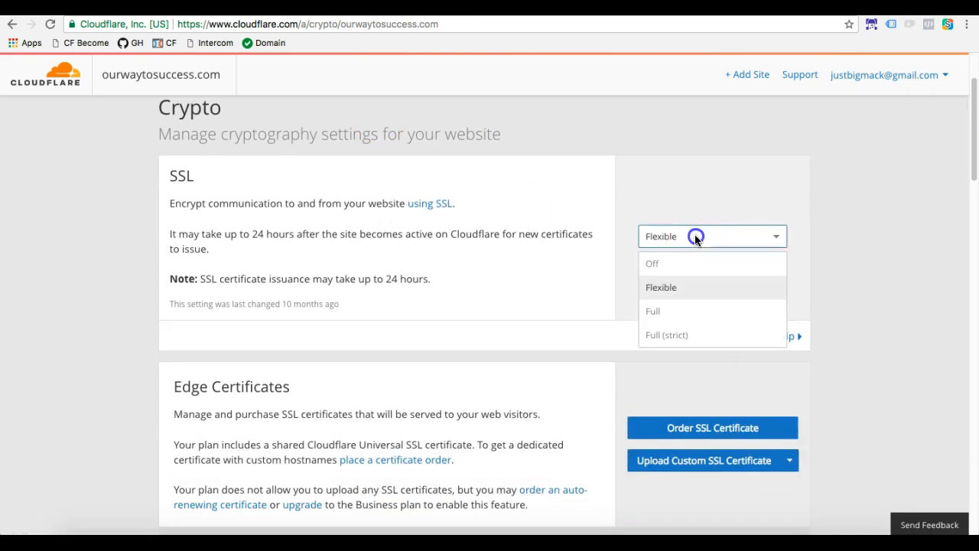
left_click(671, 294)
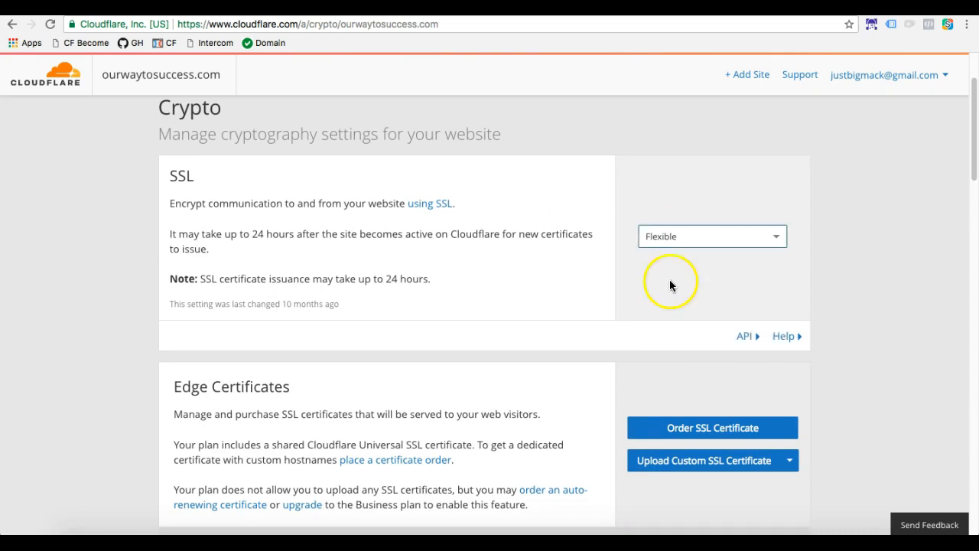
left_click(680, 236)
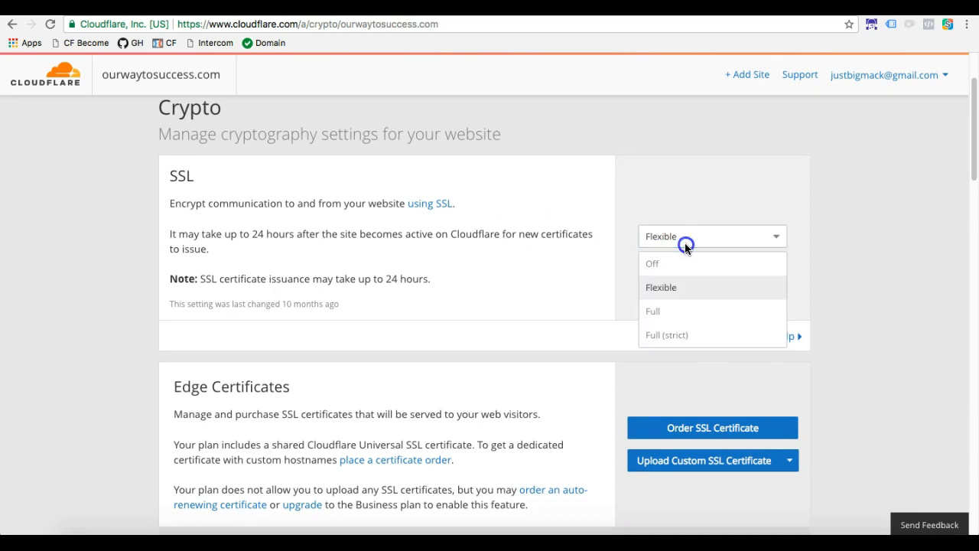
left_click(671, 294)
scroll(513, 123, "up", 3)
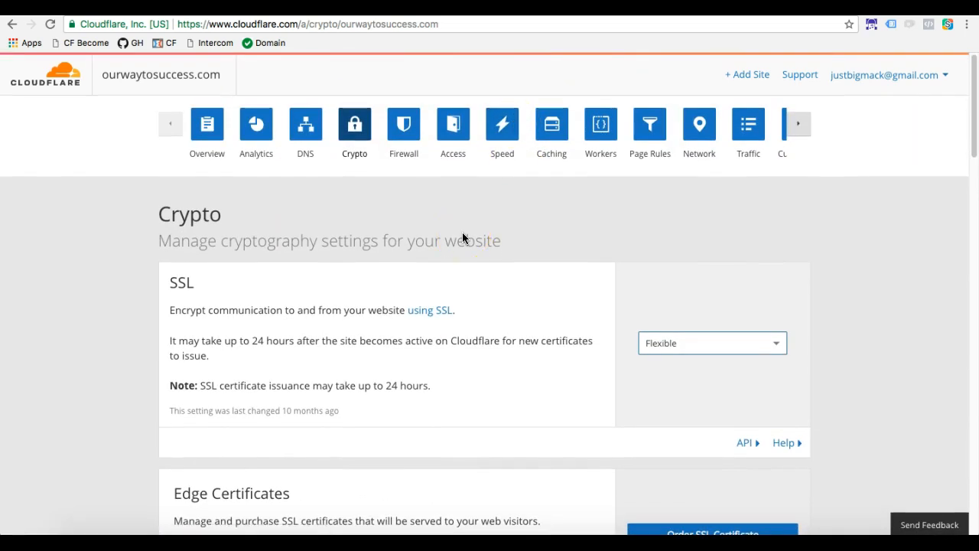
left_click(649, 130)
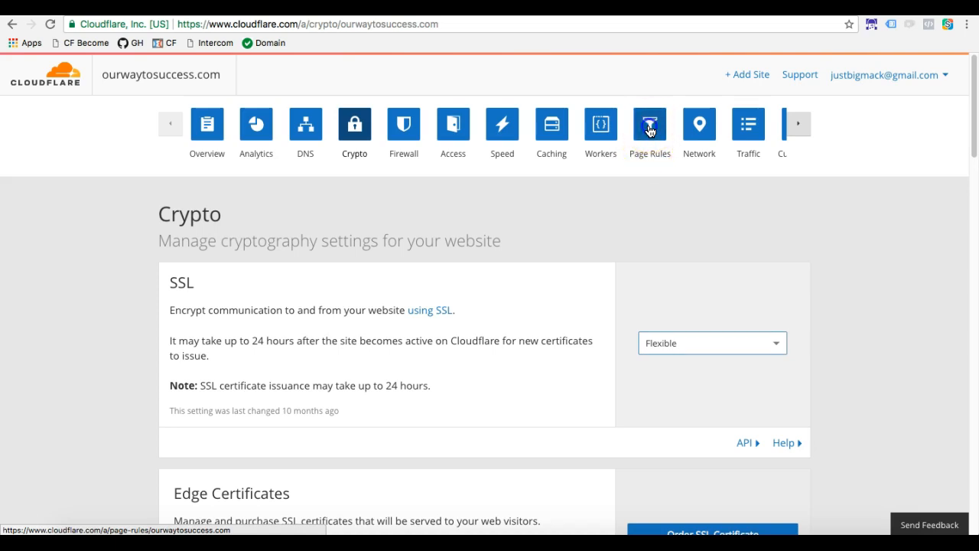
scroll(436, 273, "down", 1)
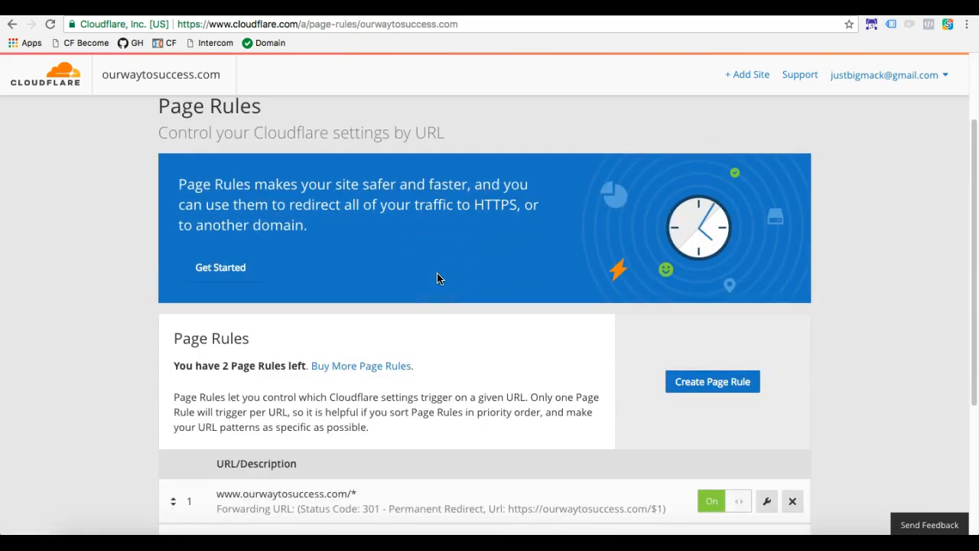
scroll(438, 276, "down", 2)
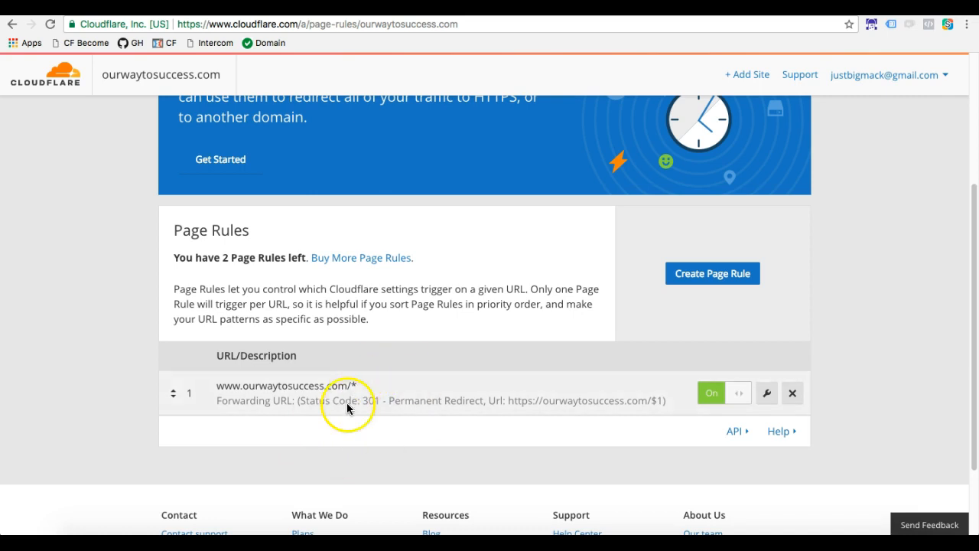
left_click(793, 392)
left_click(553, 317)
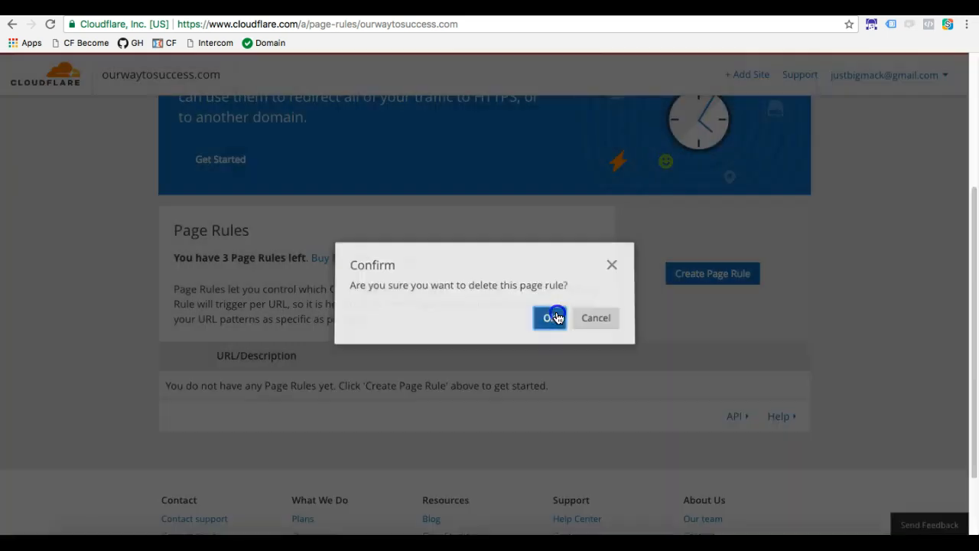
scroll(556, 375, "up", 2)
key("super+r")
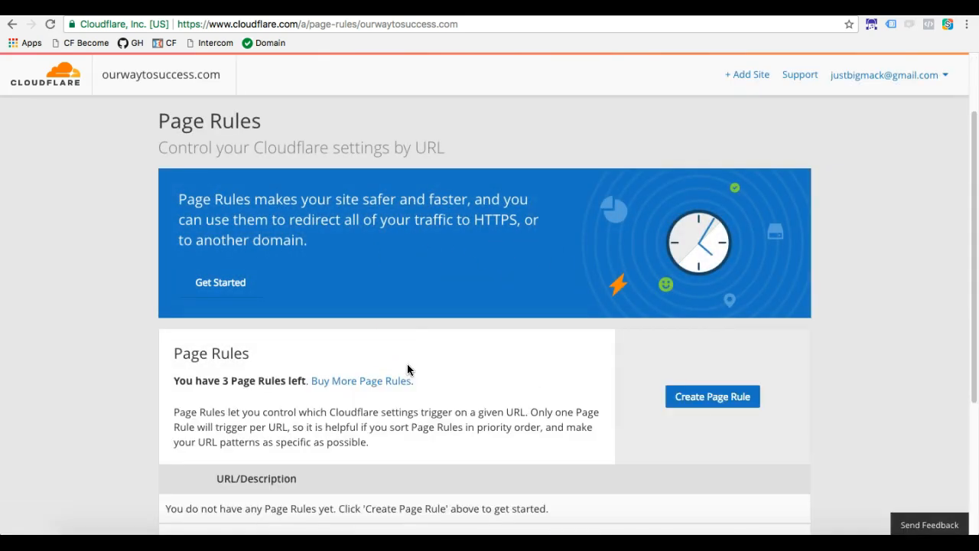
scroll(407, 369, "down", 3)
scroll(407, 369, "up", 5)
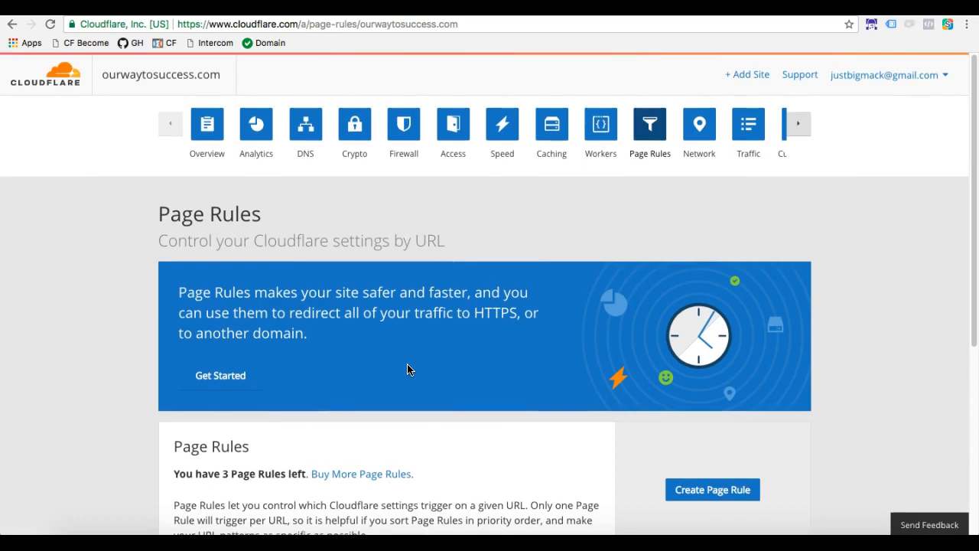
scroll(407, 370, "down", 5)
scroll(407, 367, "up", 5)
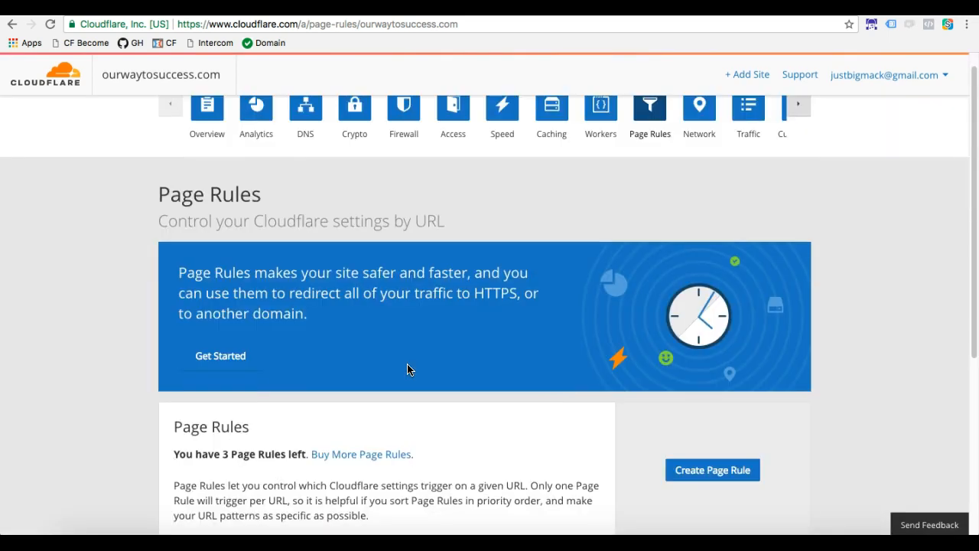
scroll(407, 367, "up", 1)
scroll(407, 367, "down", 4)
scroll(407, 364, "up", 3)
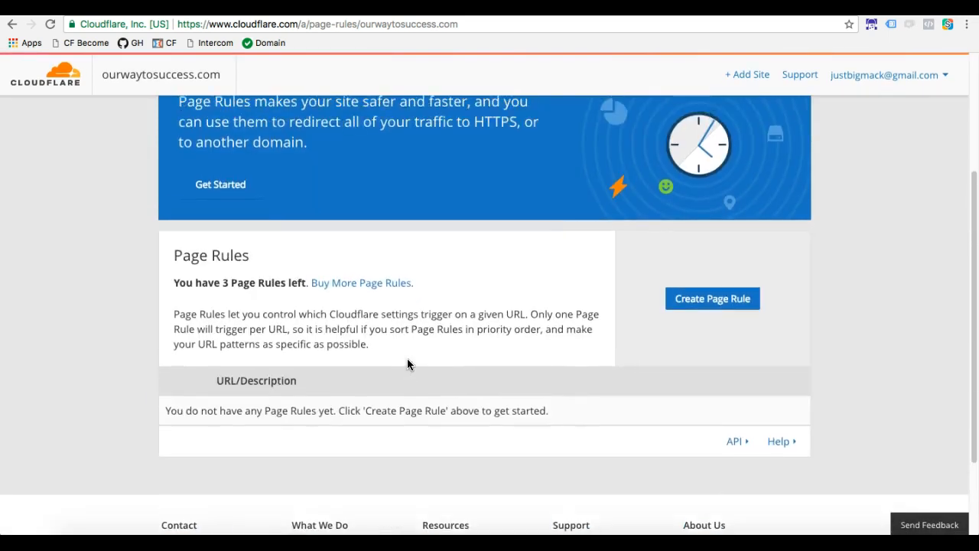
scroll(382, 283, "down", 1)
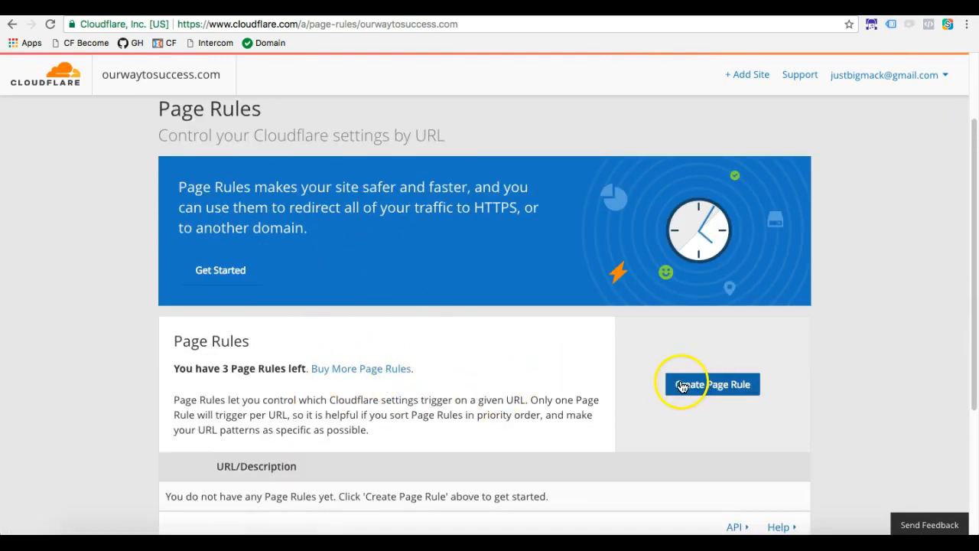
left_click(712, 385)
left_click(355, 280)
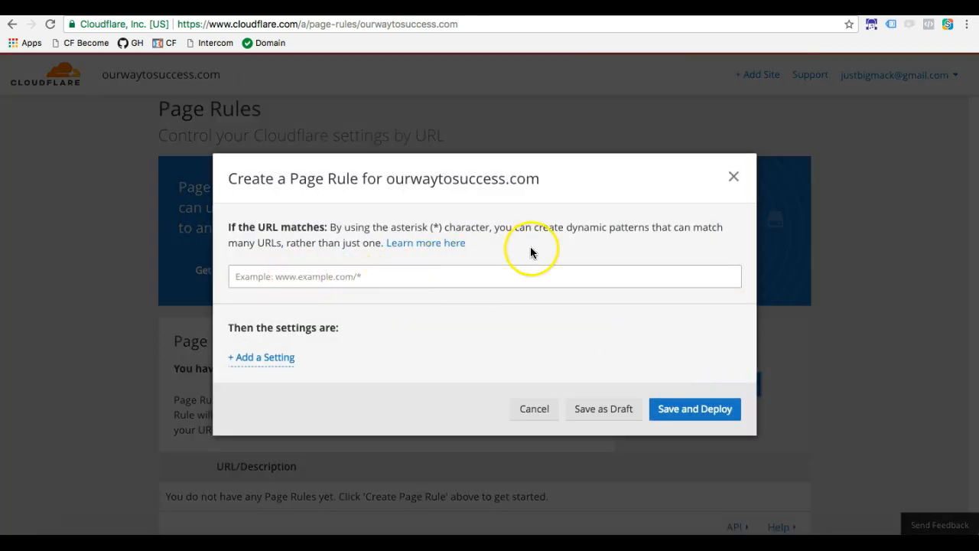
left_click(733, 177)
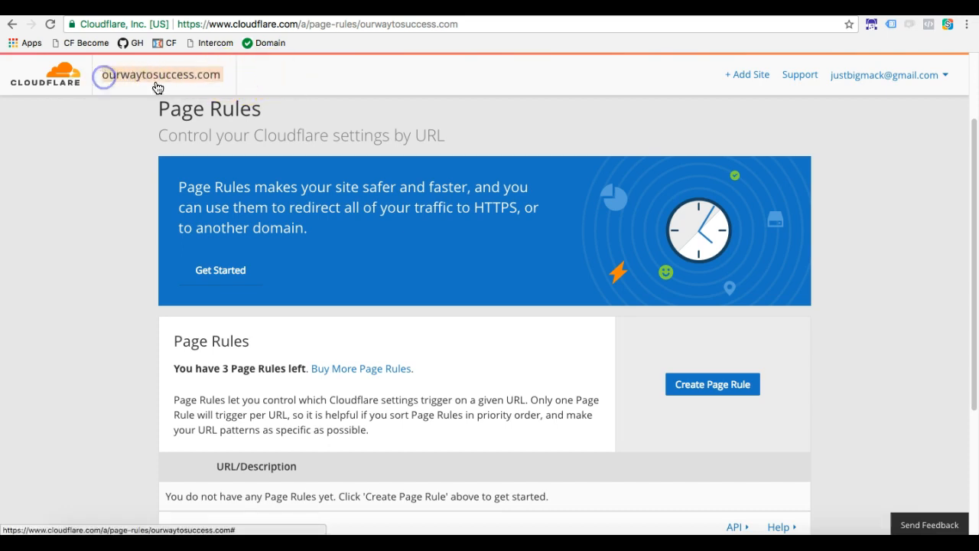
left_click(679, 384)
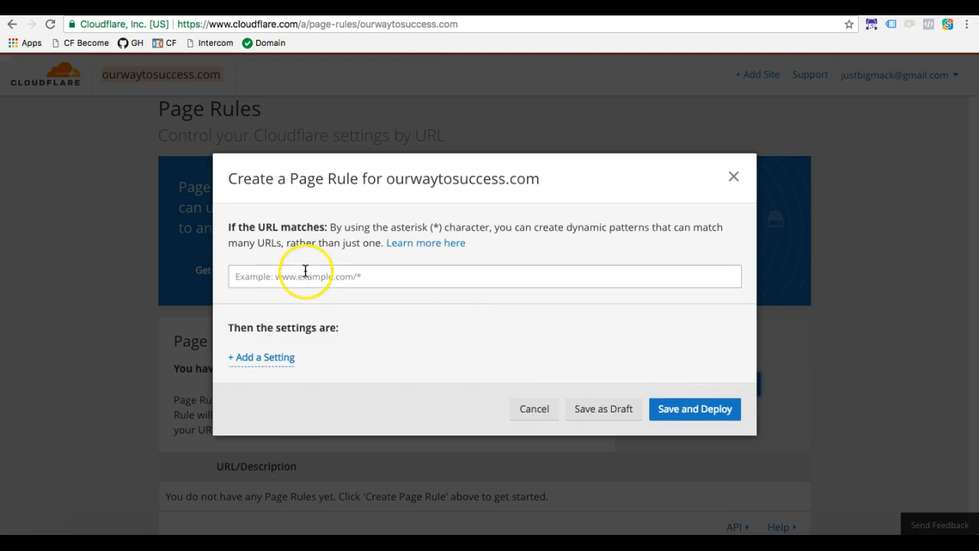
left_click(305, 275)
type("www.")
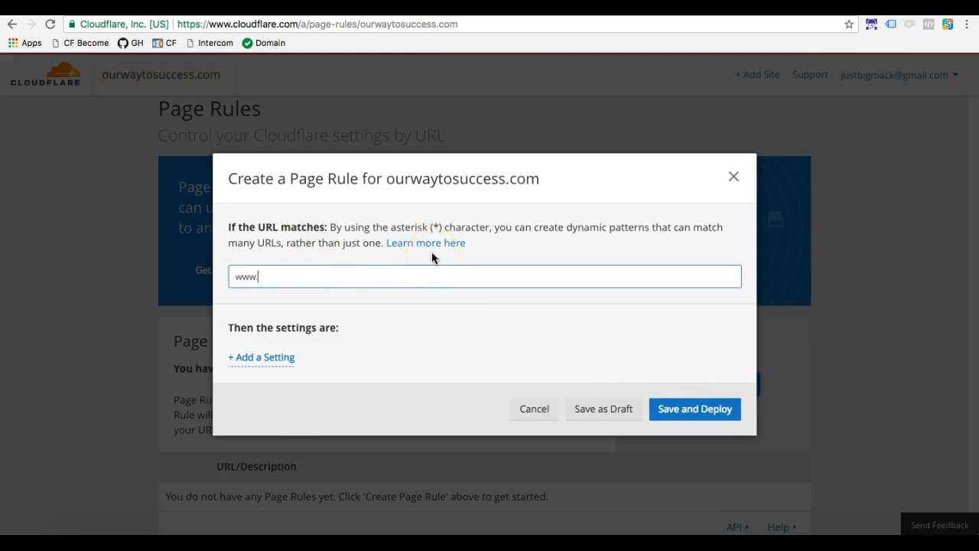
type("ourwaytosuccess.com")
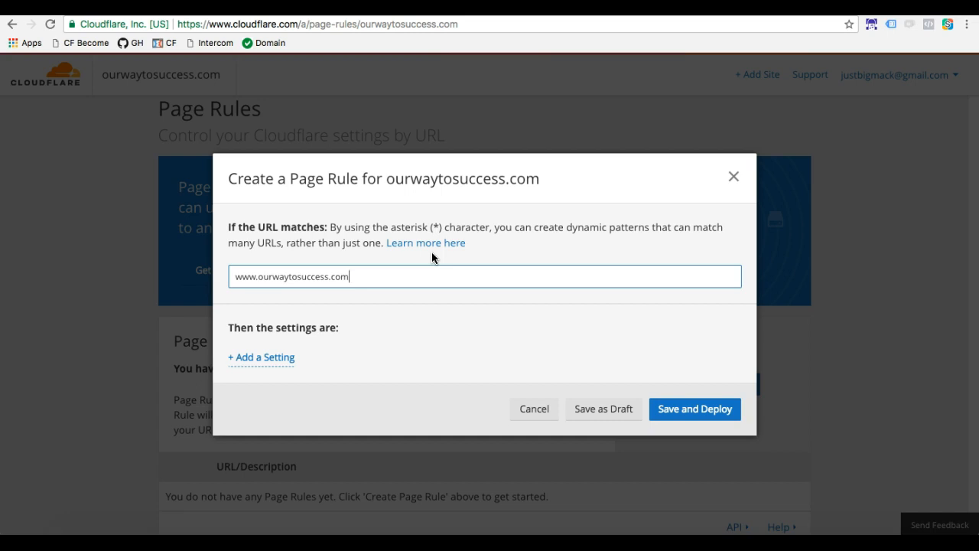
type("/*")
- Add a Forwarding URL setting to the page rule with status code 301 - Permanent Redirect
left_click(243, 364)
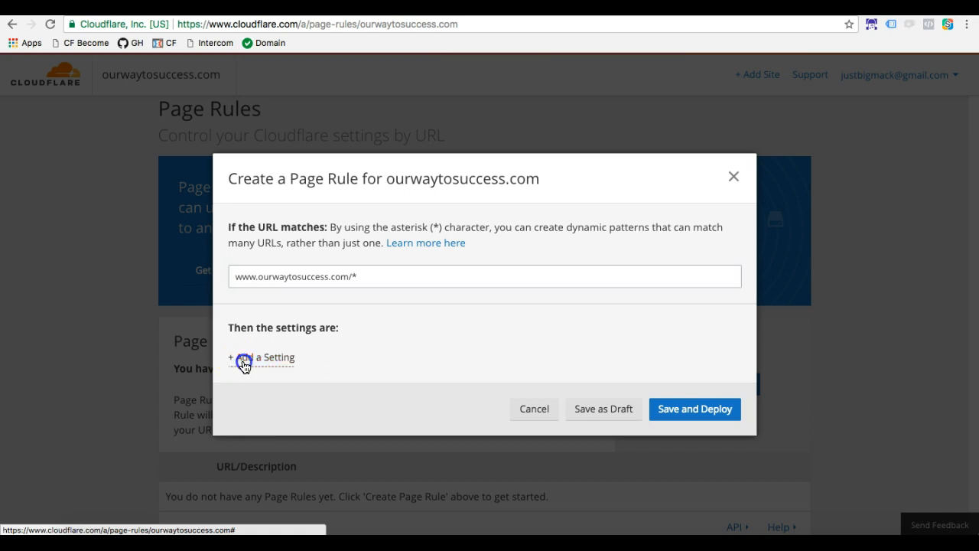
left_click(246, 363)
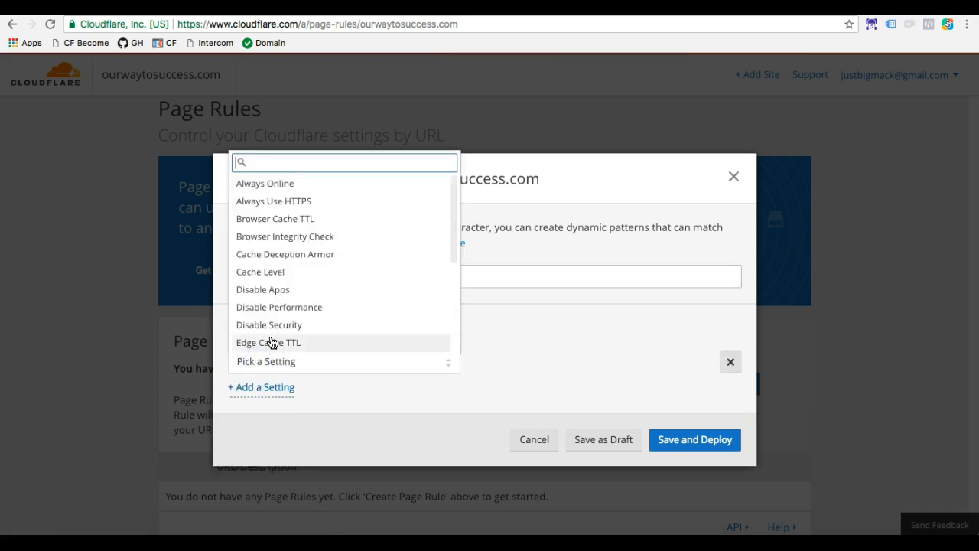
scroll(291, 311, "down", 2)
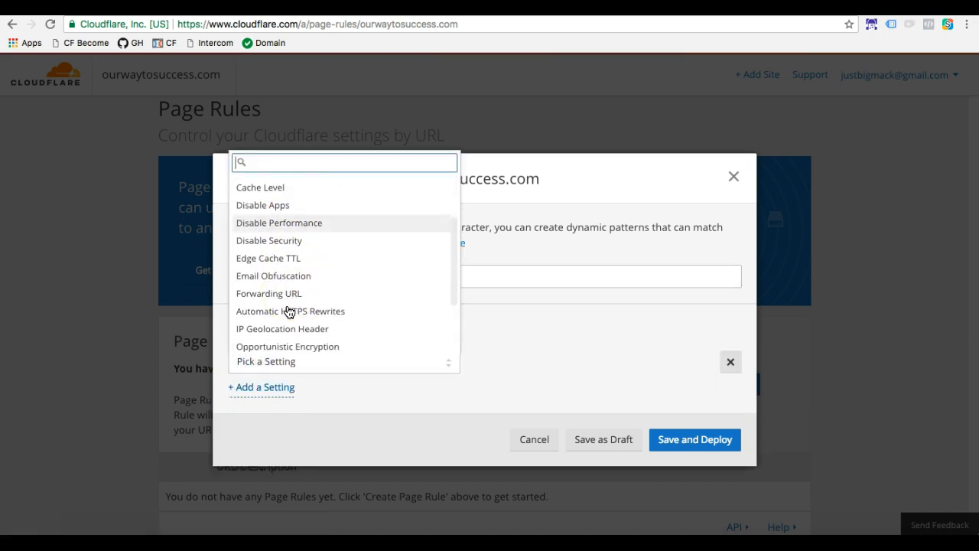
left_click(264, 293)
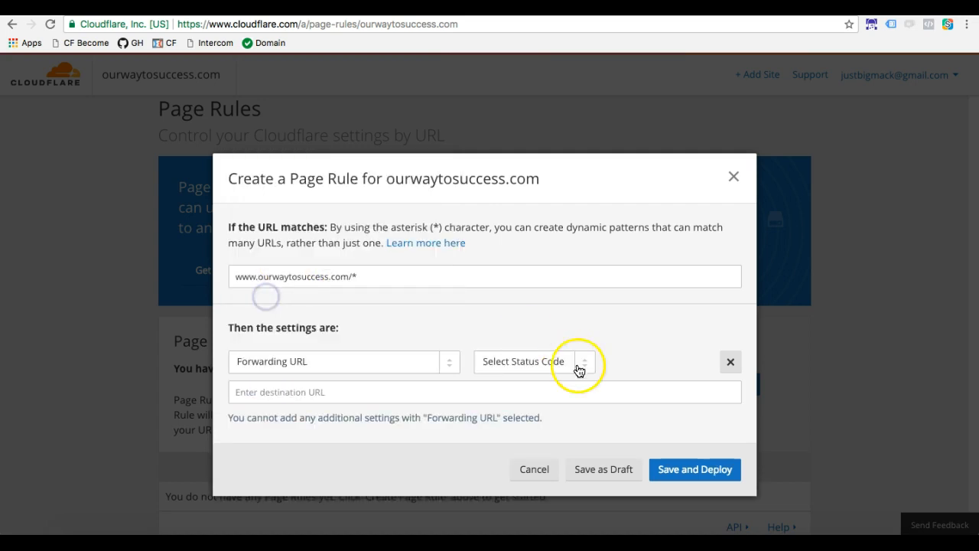
left_click(544, 365)
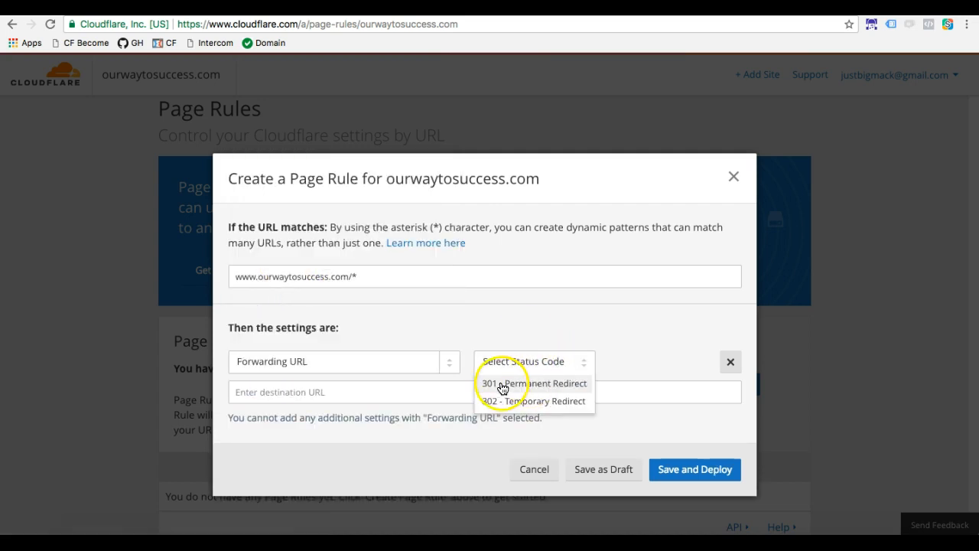
left_click(526, 389)
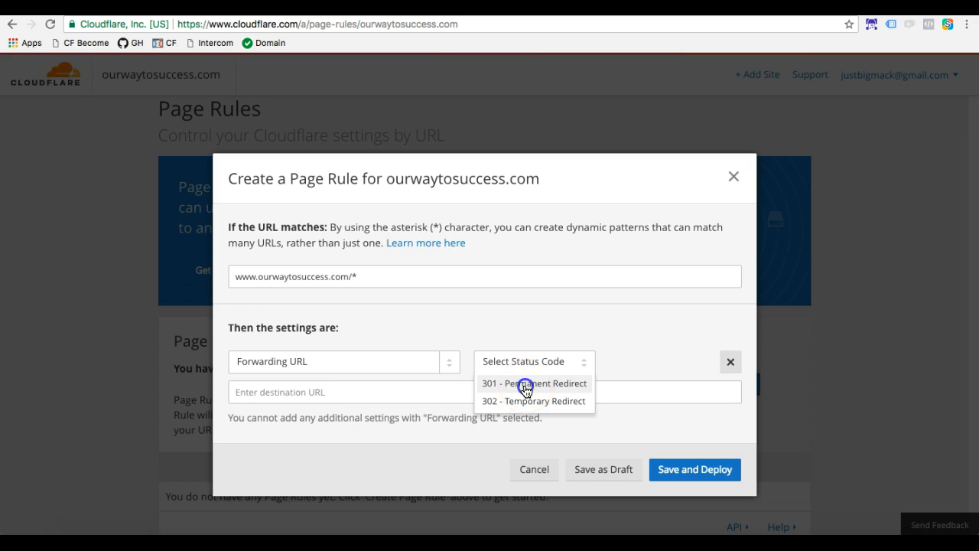
left_click(412, 392)
type("https")
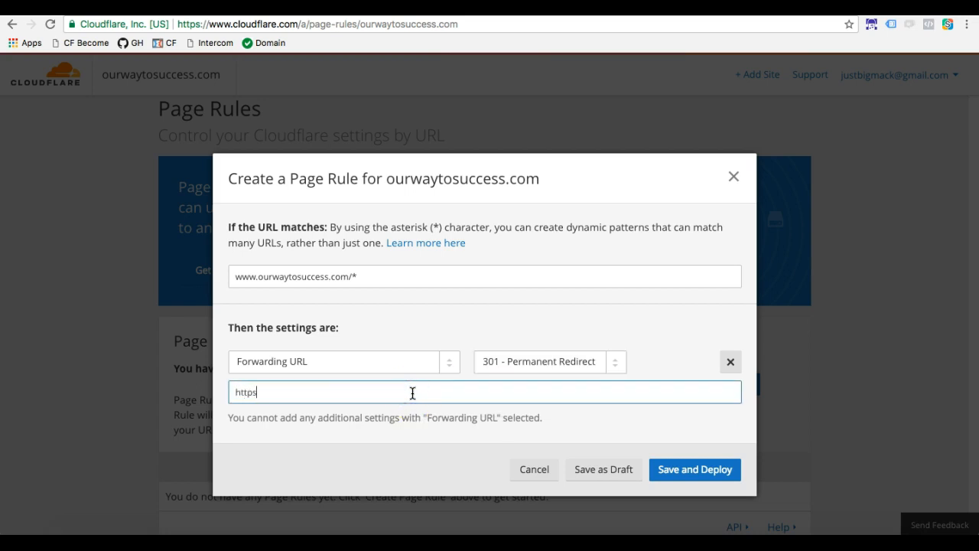
type("://")
type("ourwaytosuccess.com")
type("/$1")
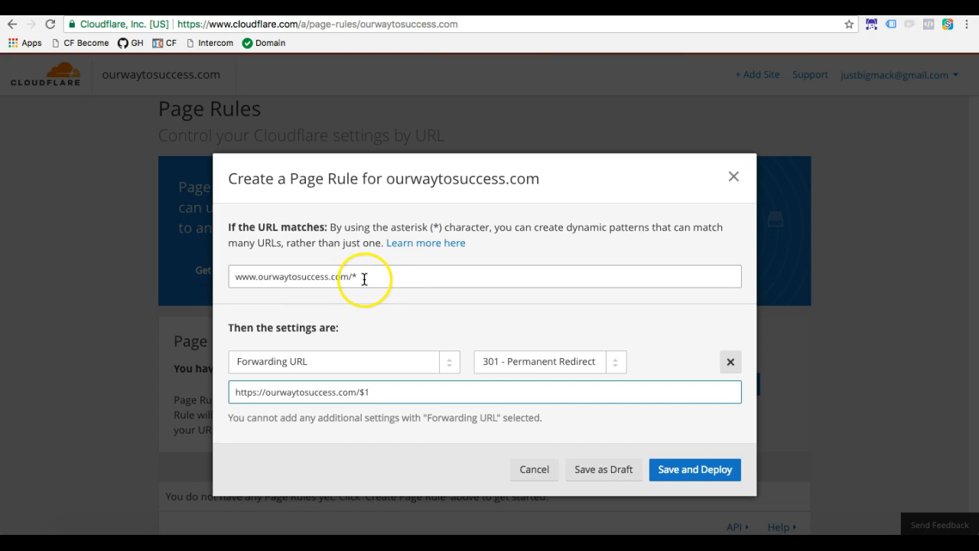
- Compare the page rule's matching URL pattern with its forwarding destination, including the www prefix, domain and wildcard parts
left_click_drag(237, 277, 358, 280)
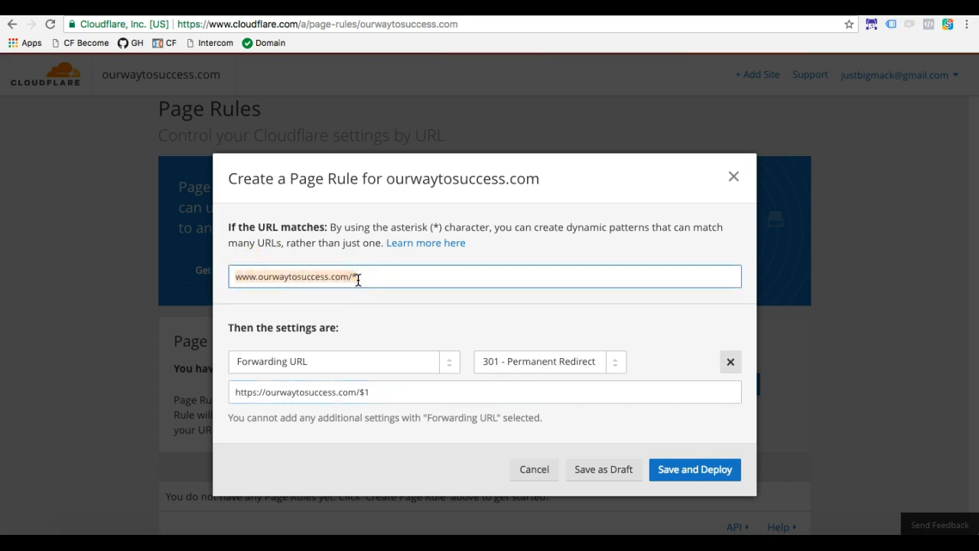
left_click(265, 393)
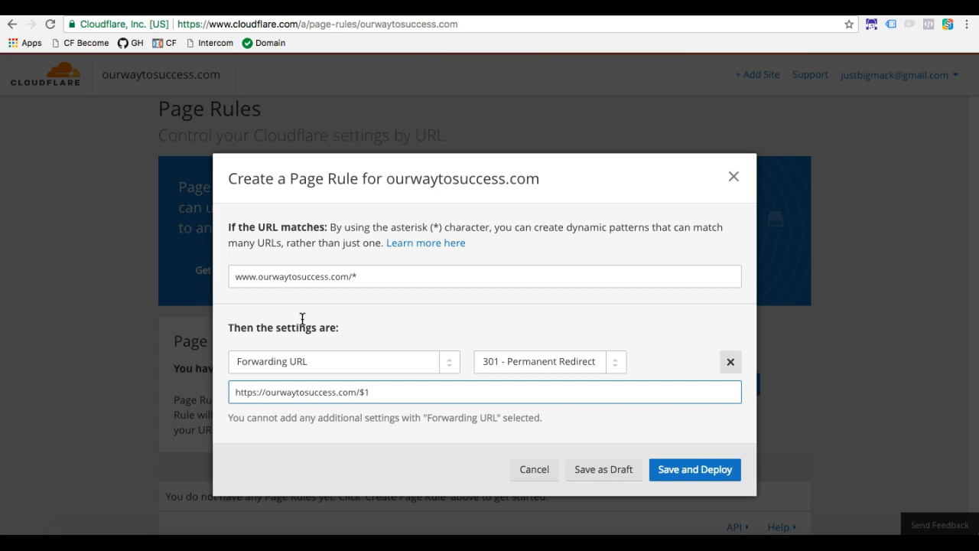
left_click(266, 394)
left_click(362, 278)
left_click_drag(361, 278, 233, 278)
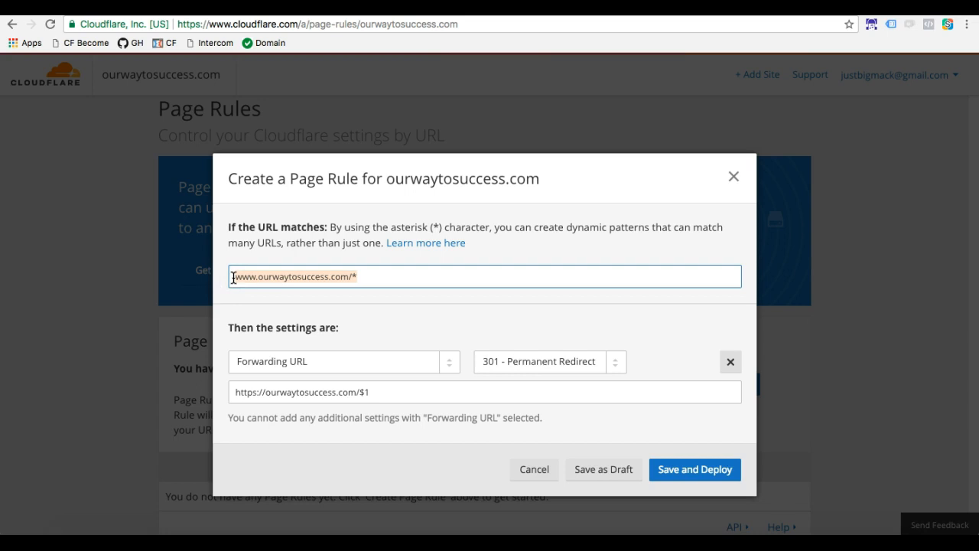
left_click_drag(235, 277, 258, 281)
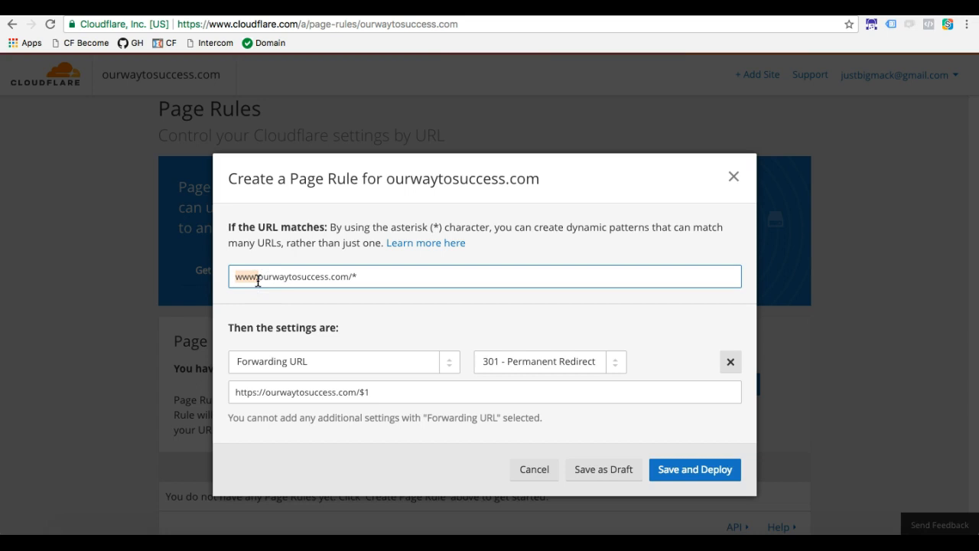
left_click(258, 280)
left_click(349, 277)
left_click_drag(316, 278, 258, 276)
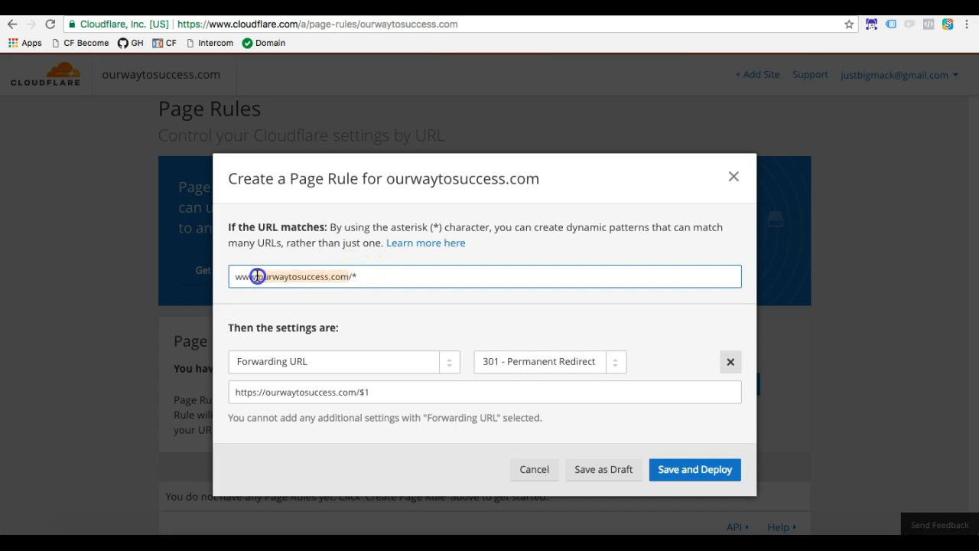
left_click(275, 390)
left_click_drag(265, 392, 357, 392)
left_click_drag(346, 275, 257, 278)
left_click(284, 278)
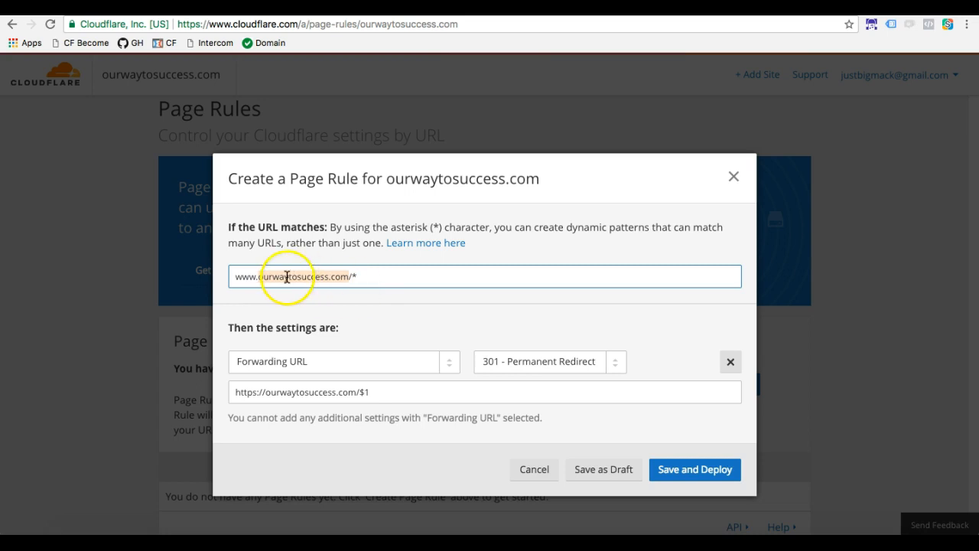
left_click(242, 278)
left_click_drag(237, 279, 358, 277)
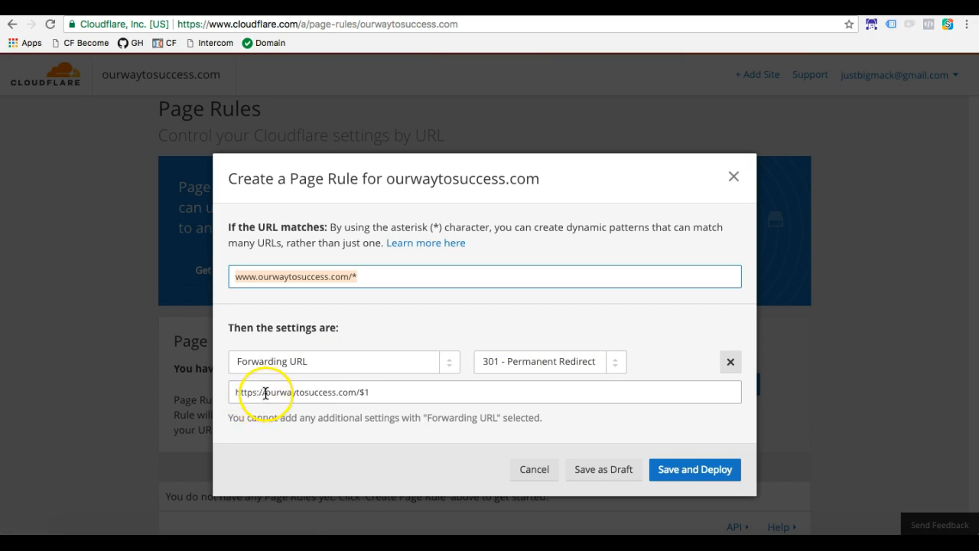
left_click(376, 394)
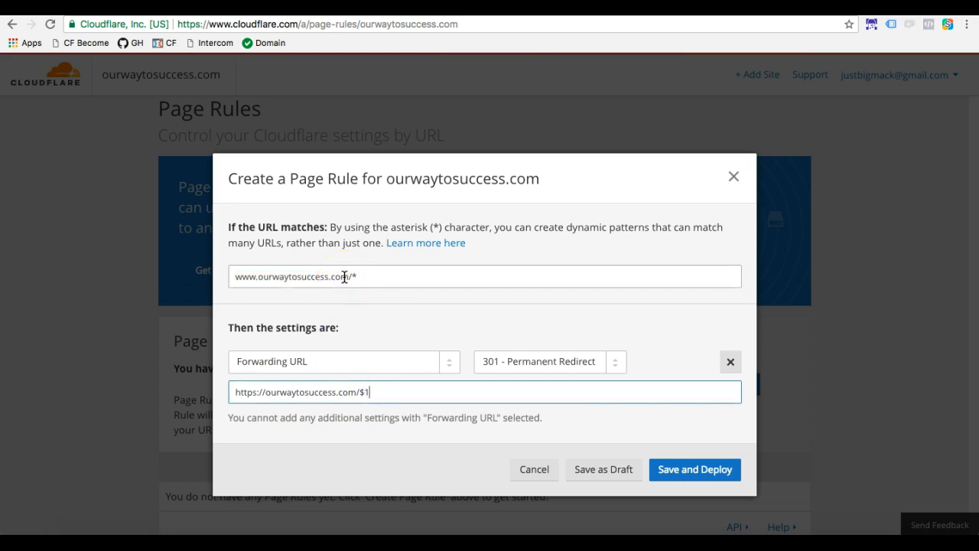
- Save and deploy the forwarding page rule
left_click(696, 470)
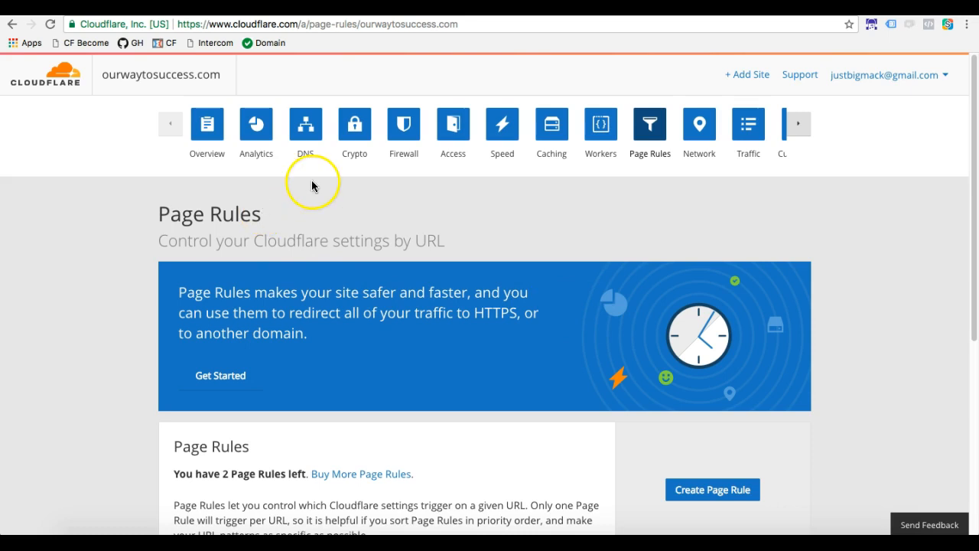
- Check the SSL mode, certificate status and edge certificates in the domain's Crypto settings
left_click(346, 140)
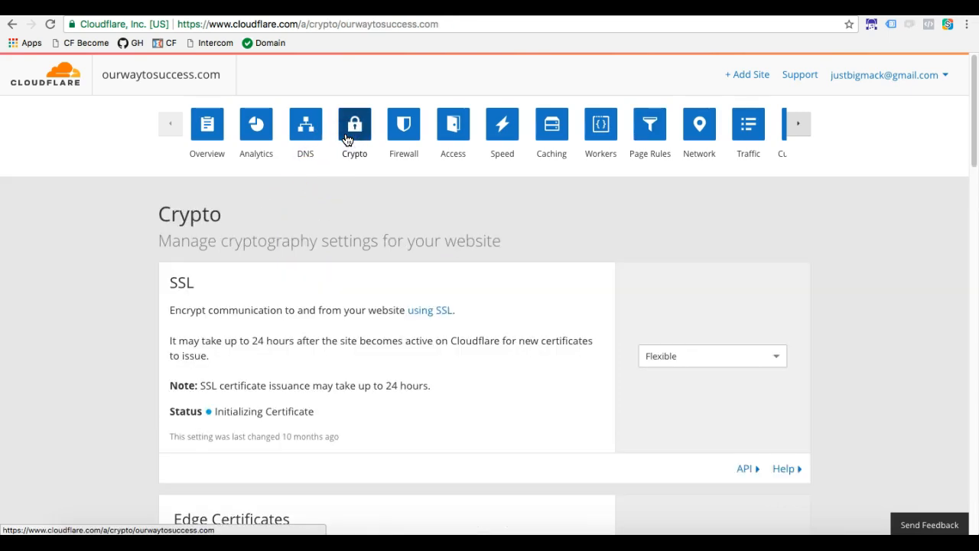
scroll(372, 329, "down", 5)
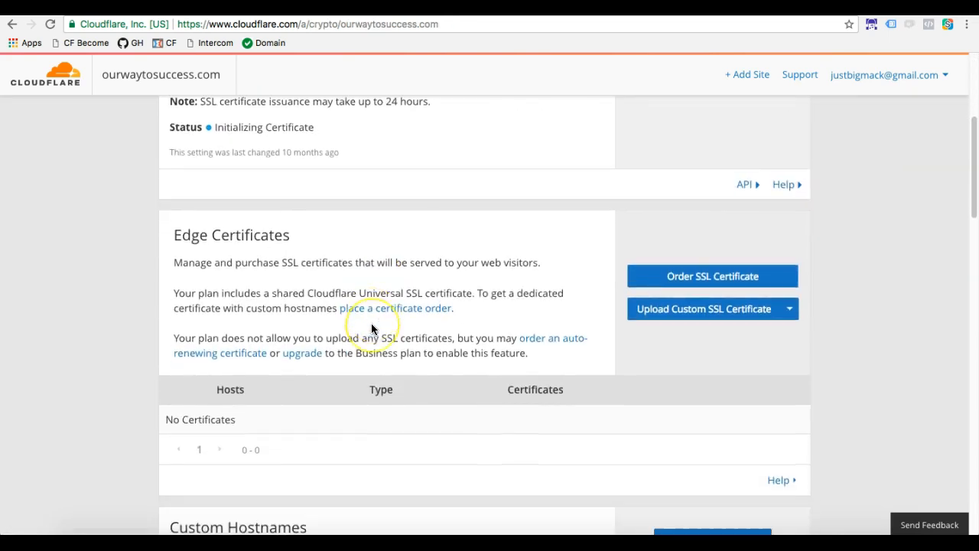
scroll(372, 329, "up", 5)
left_click_drag(312, 411, 211, 411)
- Review the CNAME records in the DNS settings and check the domain's status in its Overview
left_click(316, 167)
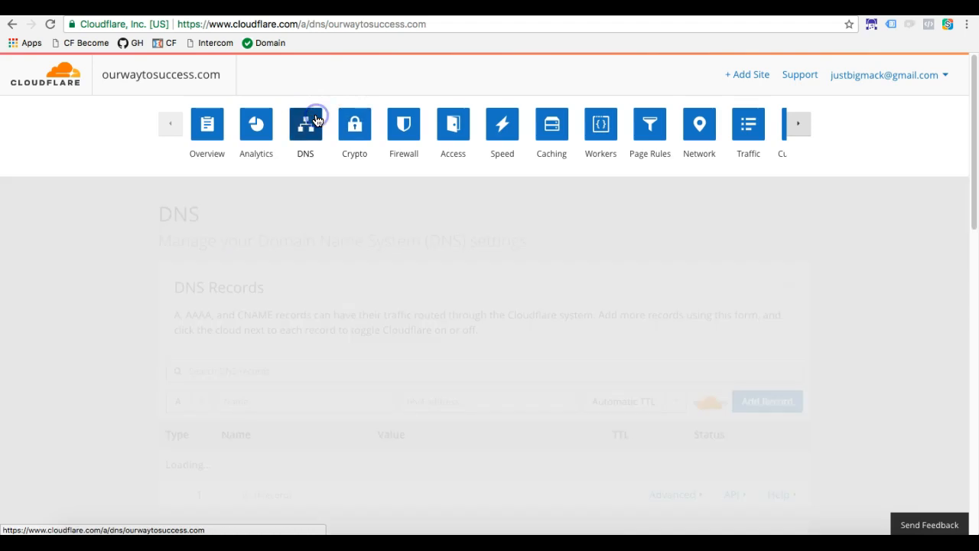
scroll(315, 319, "down", 2)
scroll(315, 318, "down", 2)
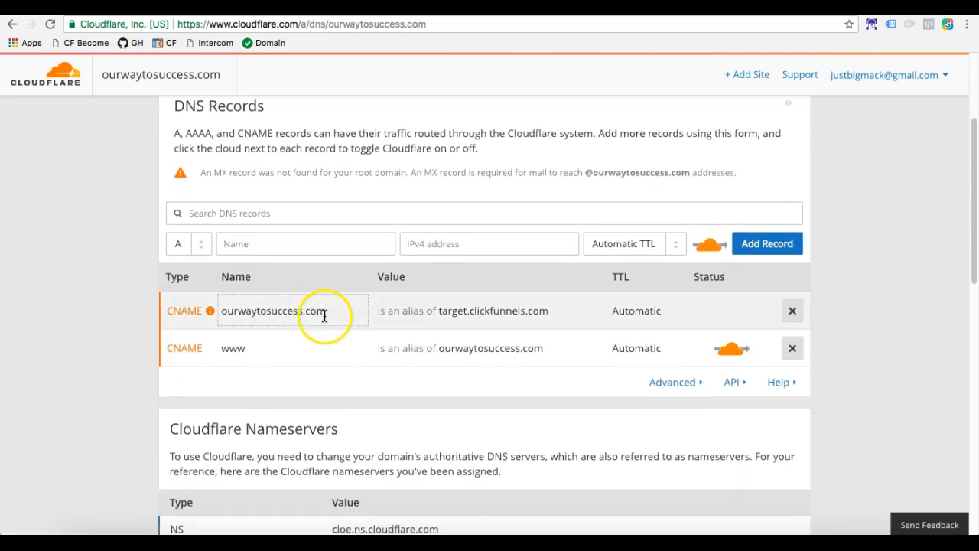
scroll(313, 317, "up", 4)
left_click(213, 109)
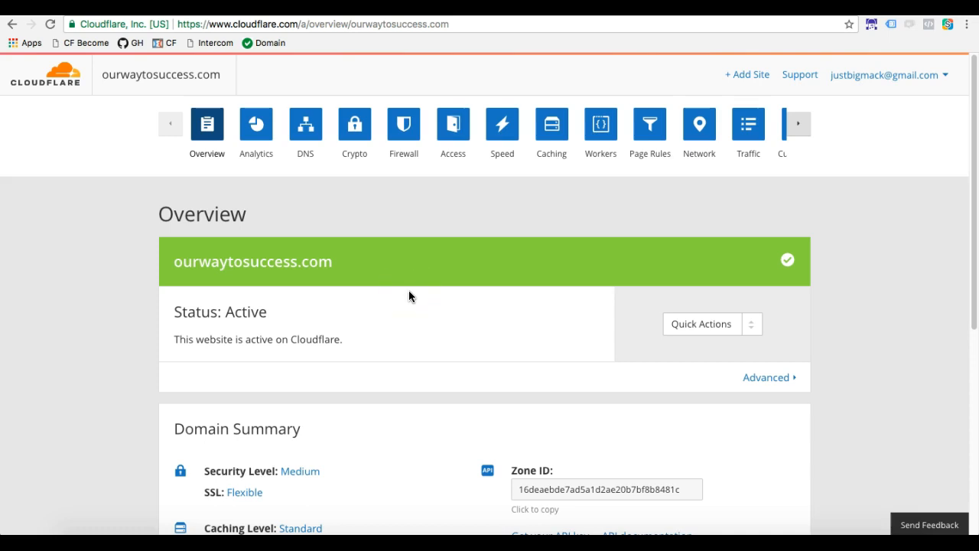
- Recheck the root and www CNAME records and the rest of the domain's DNS settings
left_click(306, 153)
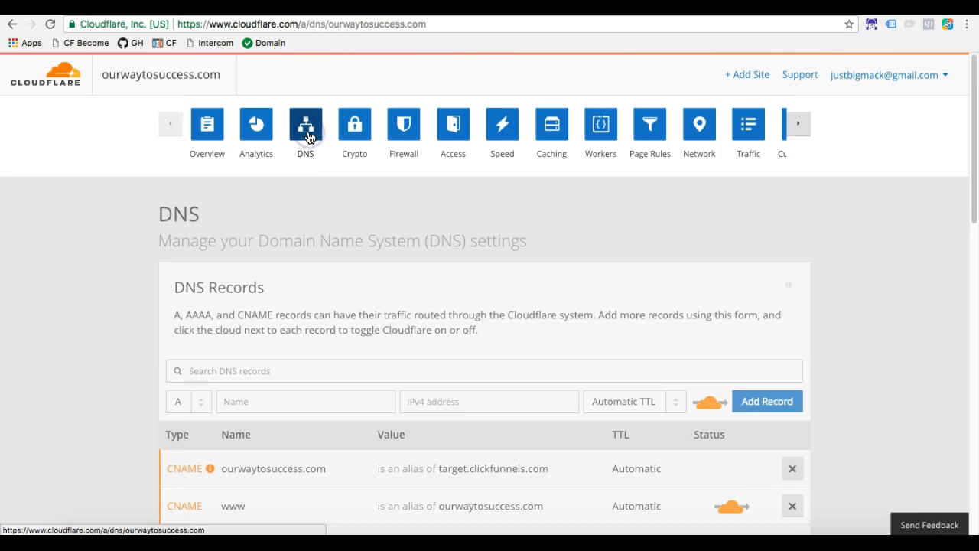
scroll(327, 290, "down", 3)
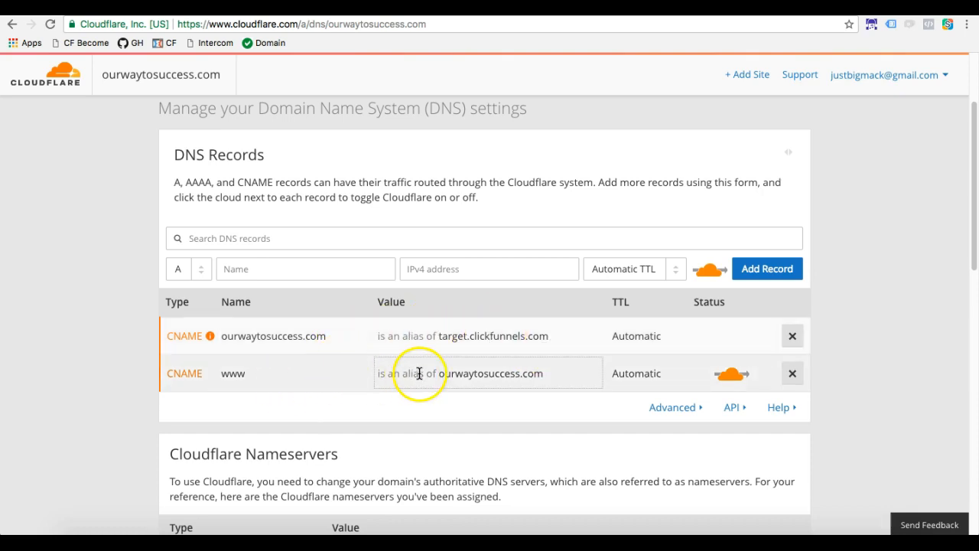
scroll(433, 373, "up", 3)
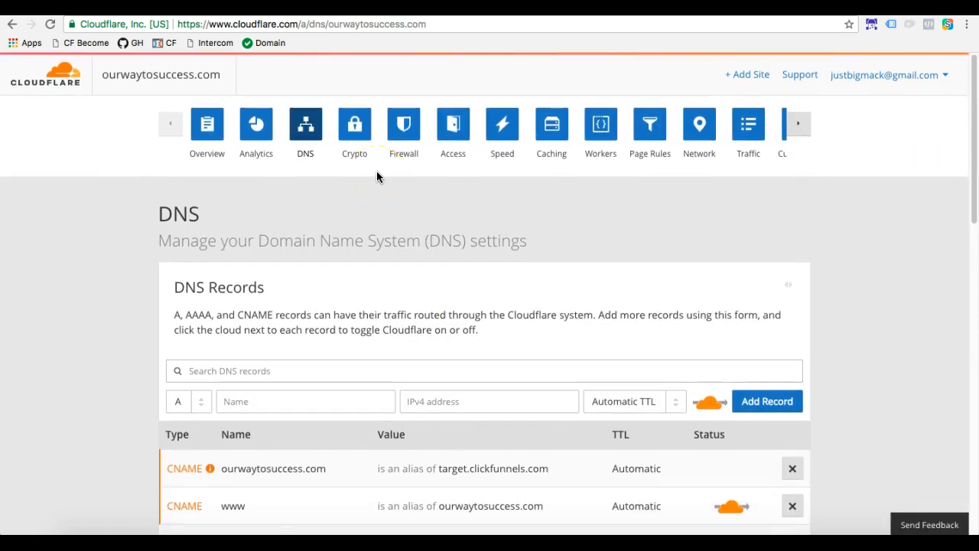
scroll(376, 170, "down", 5)
scroll(467, 414, "up", 5)
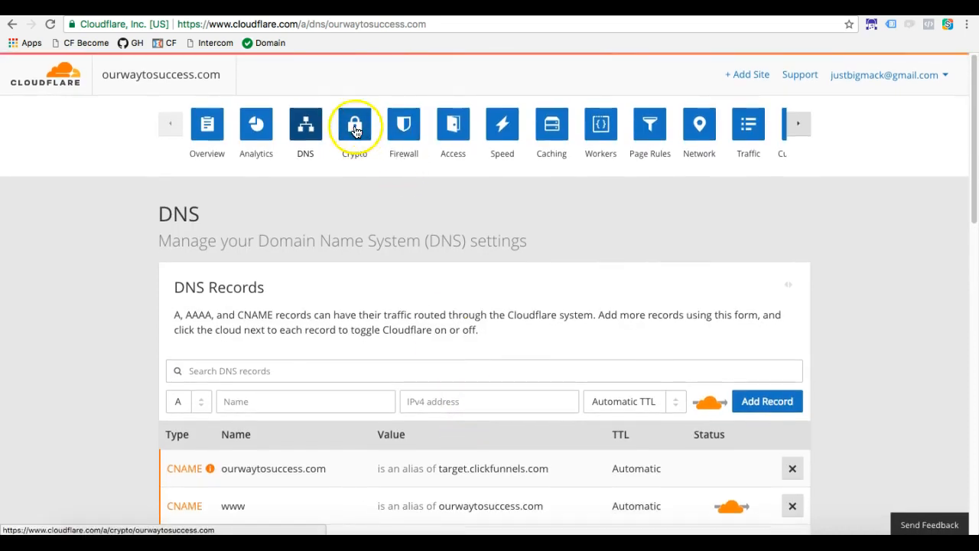
left_click(647, 134)
scroll(492, 356, "down", 3)
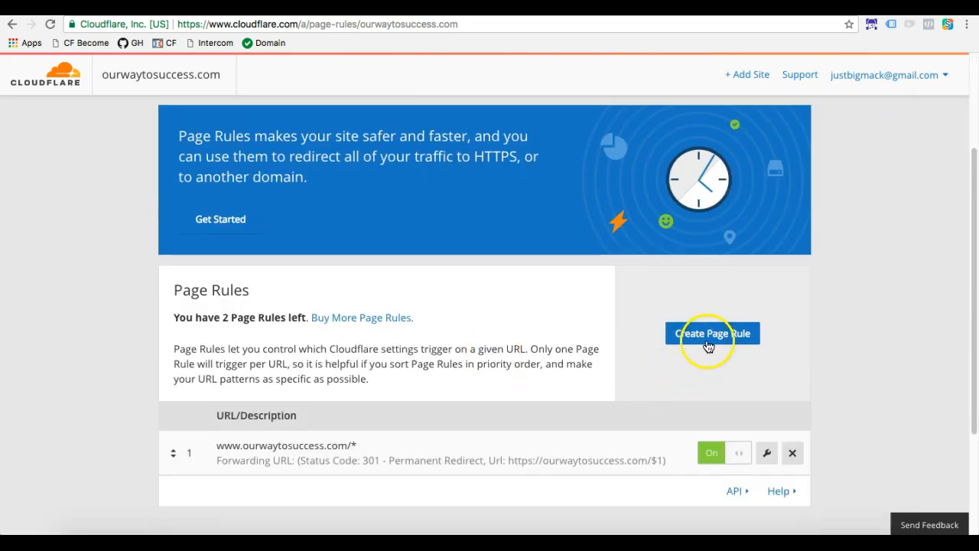
left_click(765, 453)
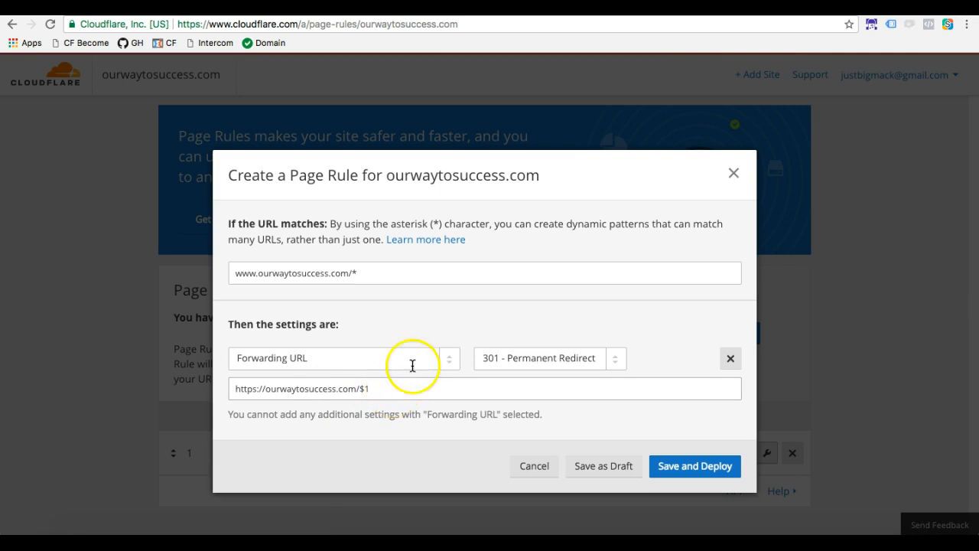
left_click(732, 179)
scroll(490, 166, "up", 3)
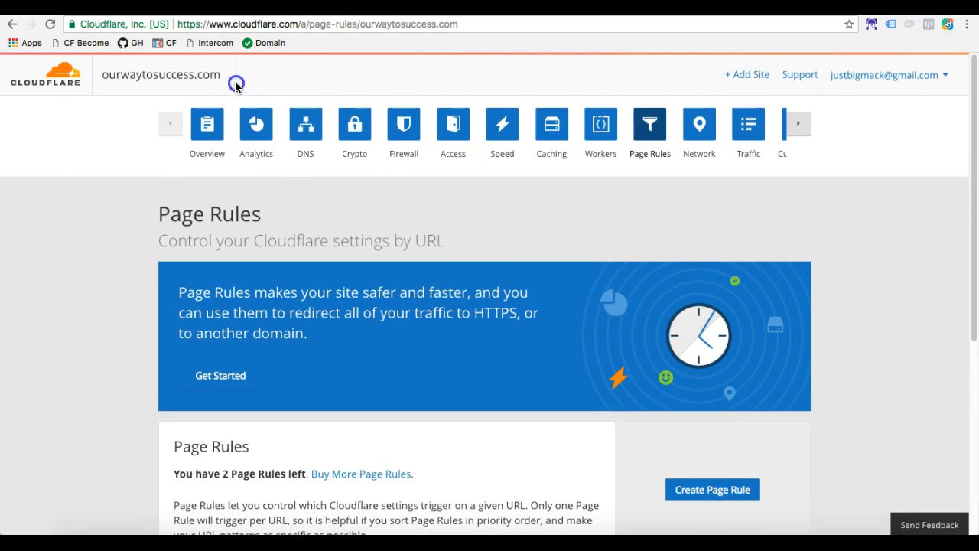
- Switch to ClickFunnels and open the form for adding an existing domain from the account's domain settings
left_click(177, 6)
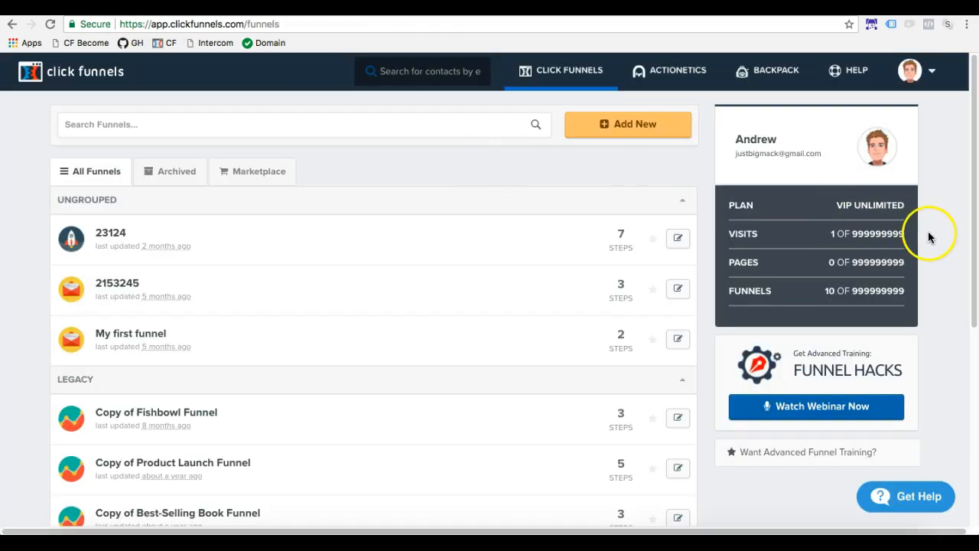
left_click(922, 72)
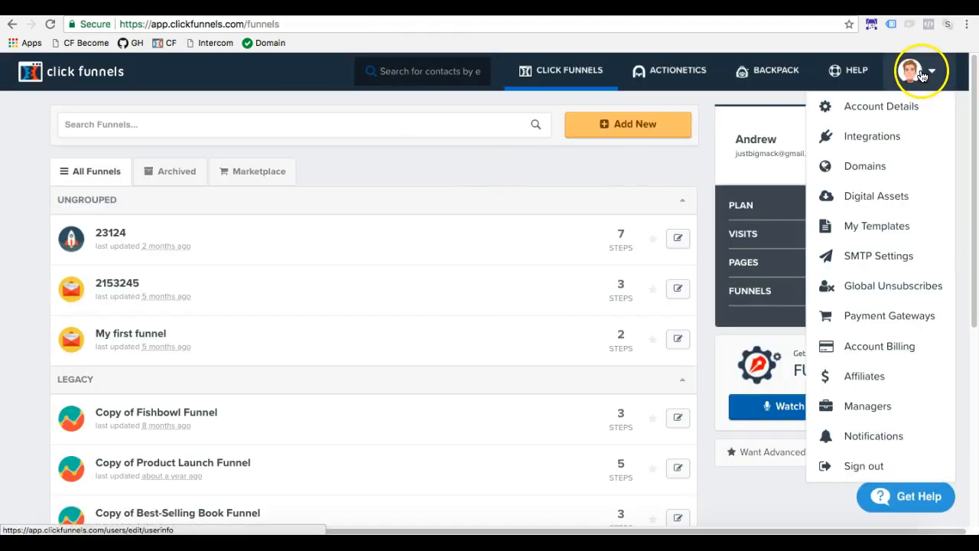
left_click(867, 170)
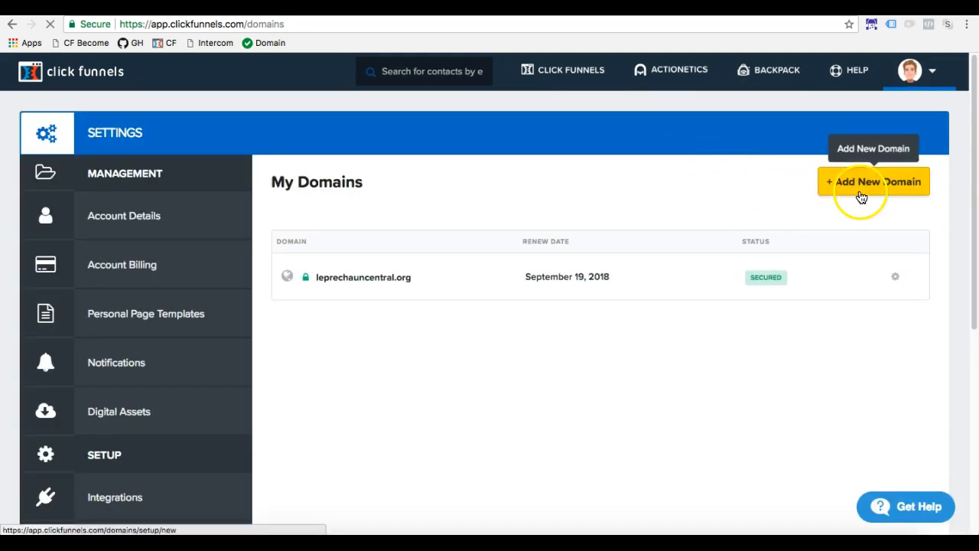
left_click(835, 189)
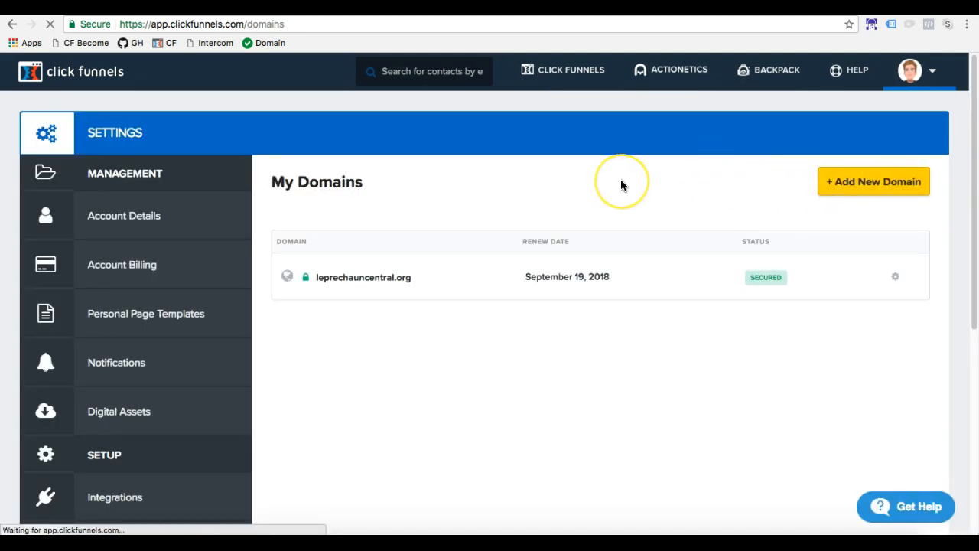
scroll(620, 258, "down", 3)
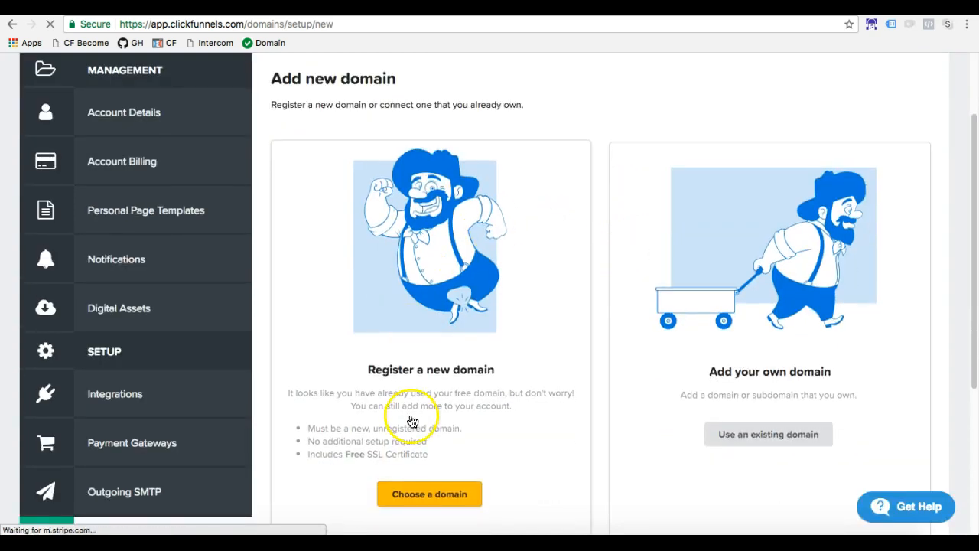
scroll(410, 422, "down", 2)
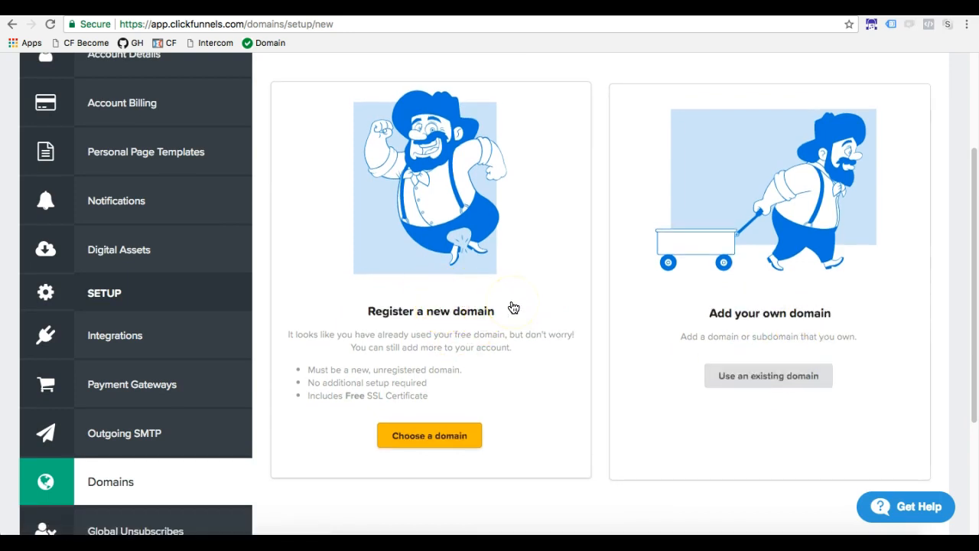
left_click(742, 378)
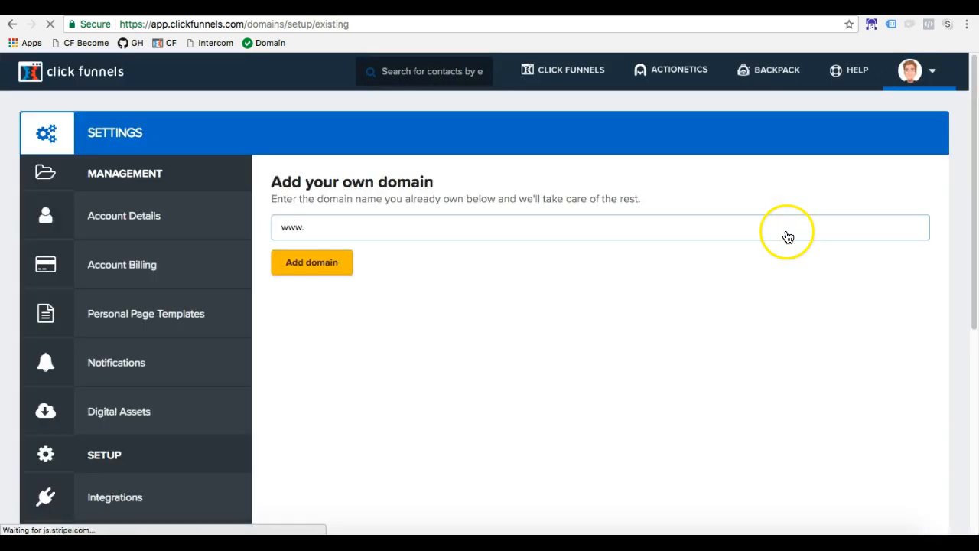
left_click(309, 227)
key("BackSpace")
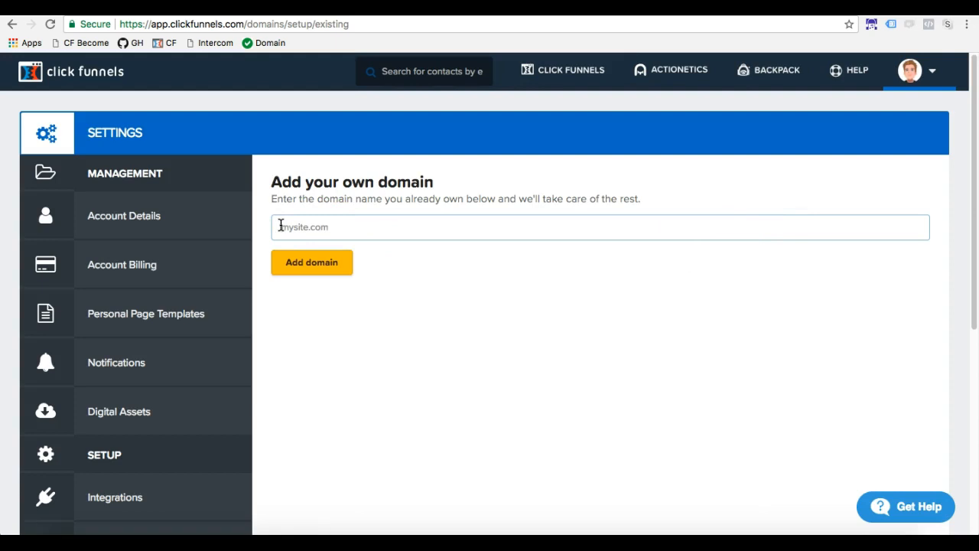
left_click(309, 268)
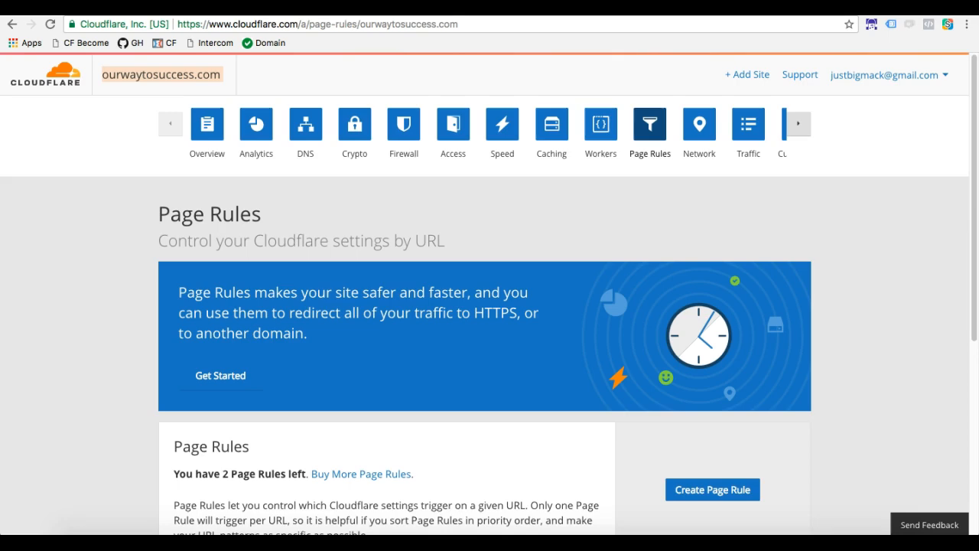
- Check the CNAME records in Cloudflare's DNS settings, and confirm in ClickFunnels that the CNAME step is done
left_click(305, 125)
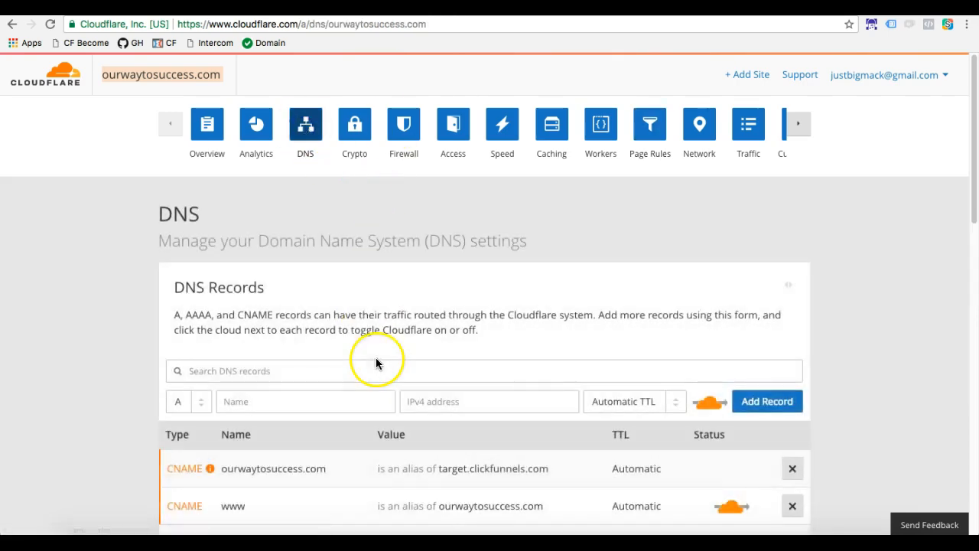
scroll(389, 434, "down", 3)
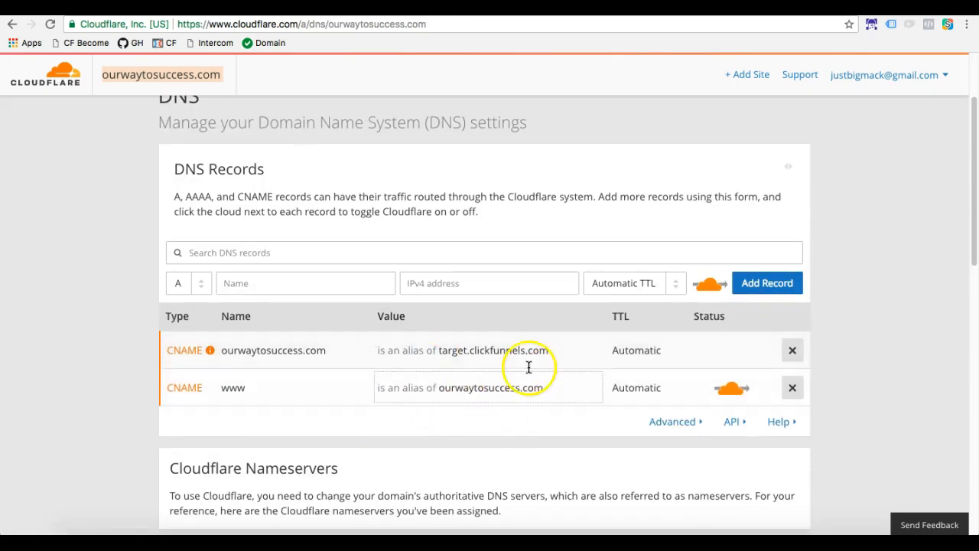
left_click(229, 8)
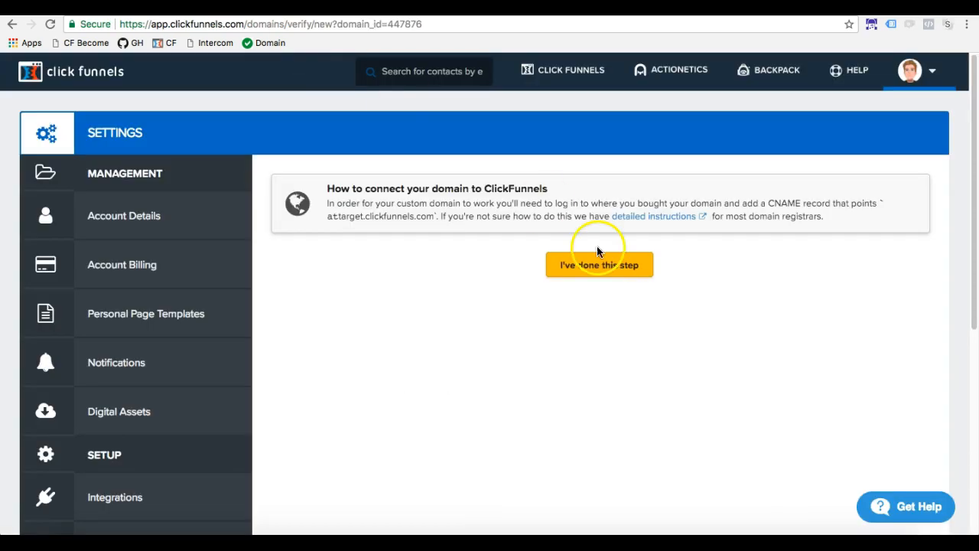
left_click(602, 267)
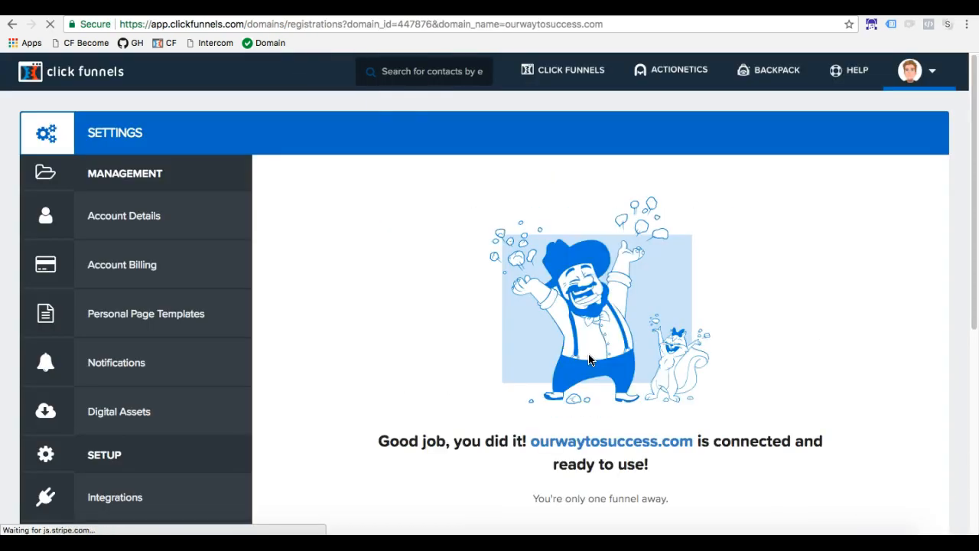
- Skip associating a funnel with the domain, and check the status and SSL lock of both domains in the domain list
scroll(591, 377, "down", 2)
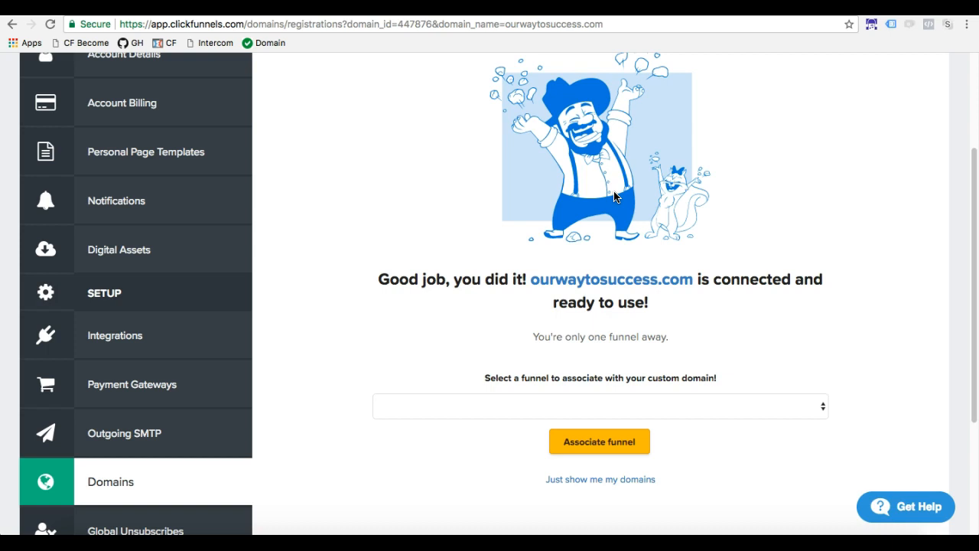
left_click(573, 408)
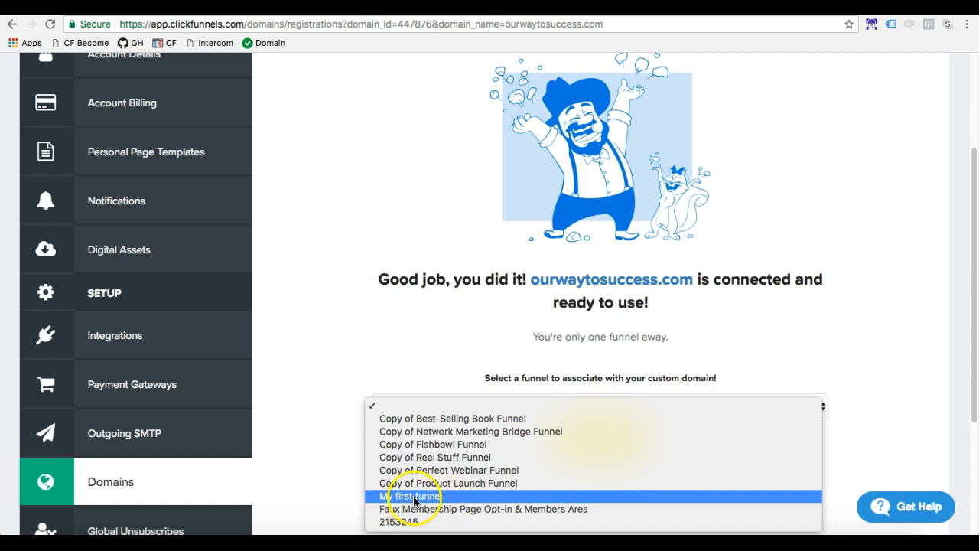
left_click(409, 301)
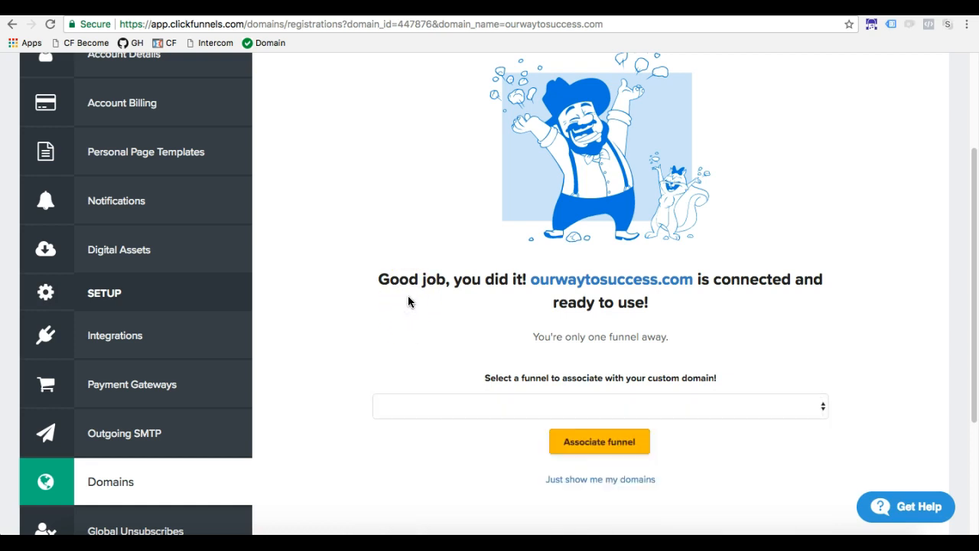
left_click(581, 479)
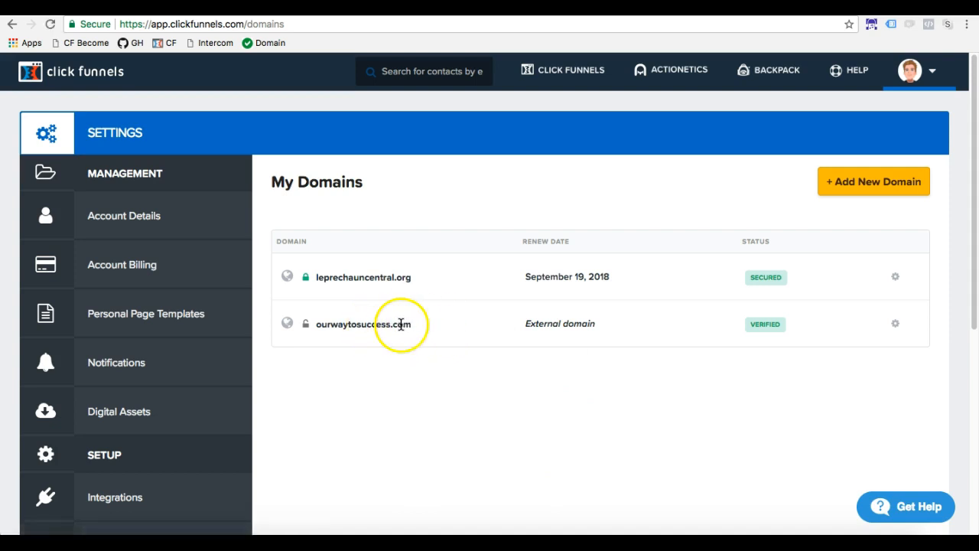
left_click(752, 326)
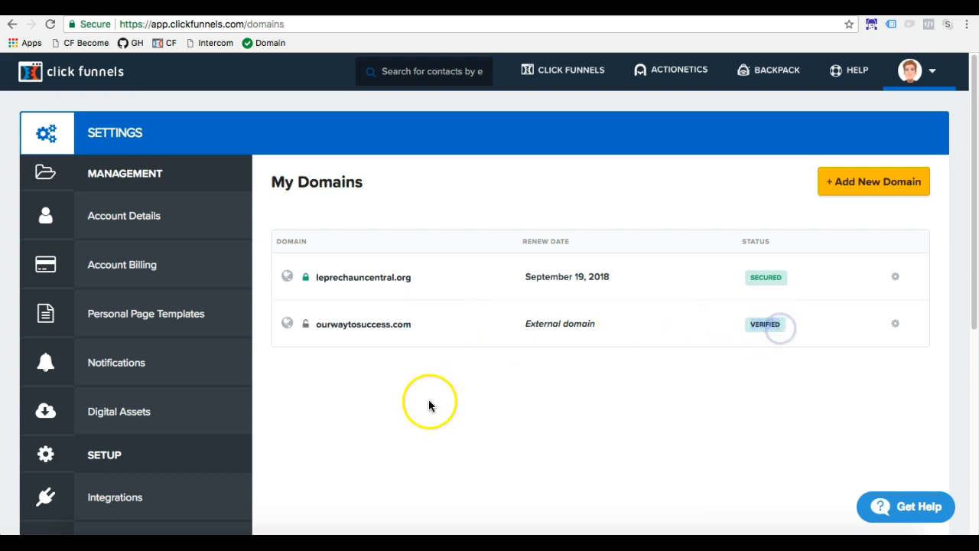
mouse_move(307, 279)
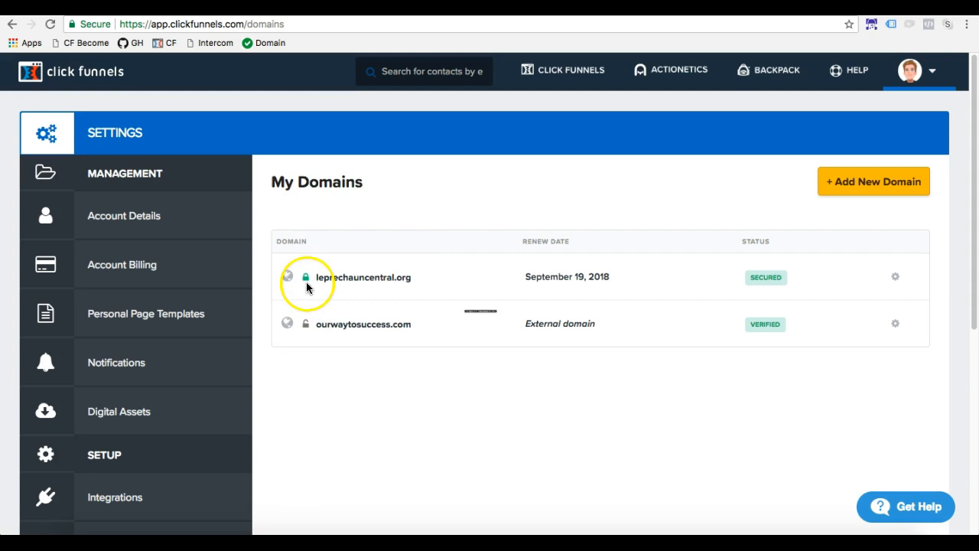
mouse_move(304, 325)
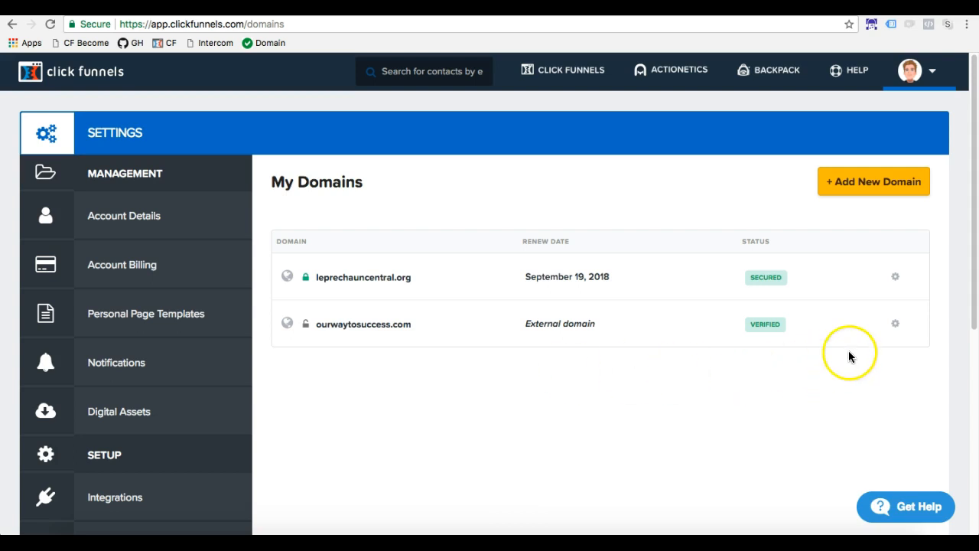
- Open the settings of ourwaytosuccess.com and review the sections for default page, error page, zone records, domain removal and SSL
left_click(898, 326)
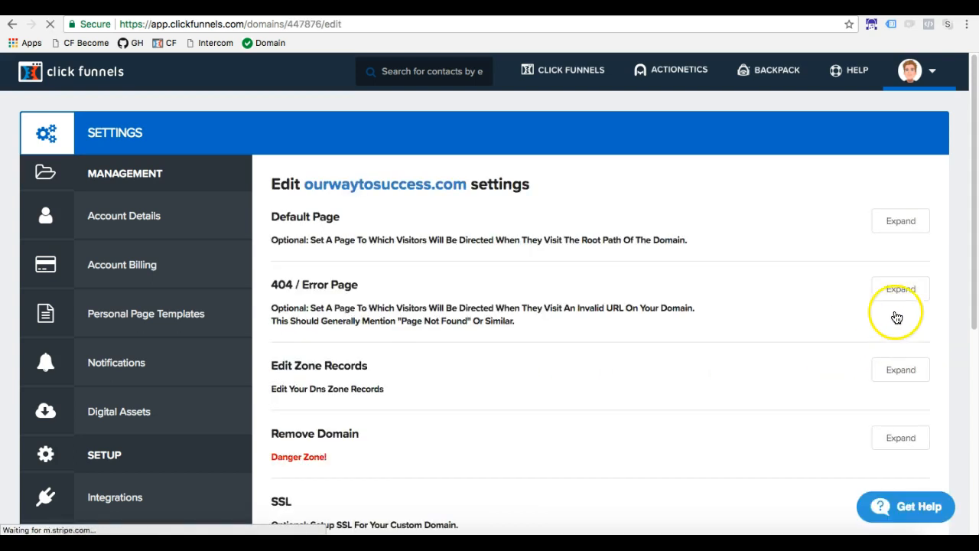
scroll(700, 189, "down", 2)
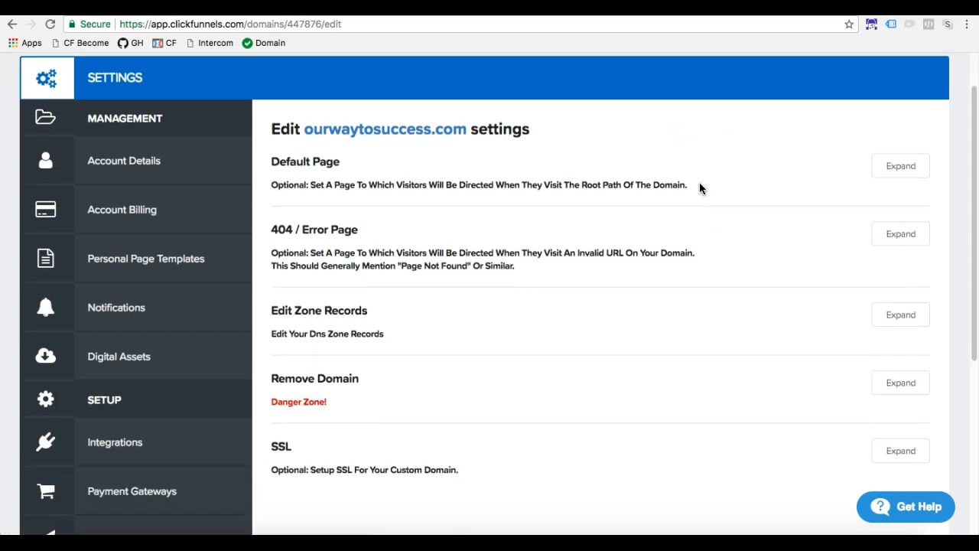
left_click(823, 199)
scroll(308, 326, "down", 4)
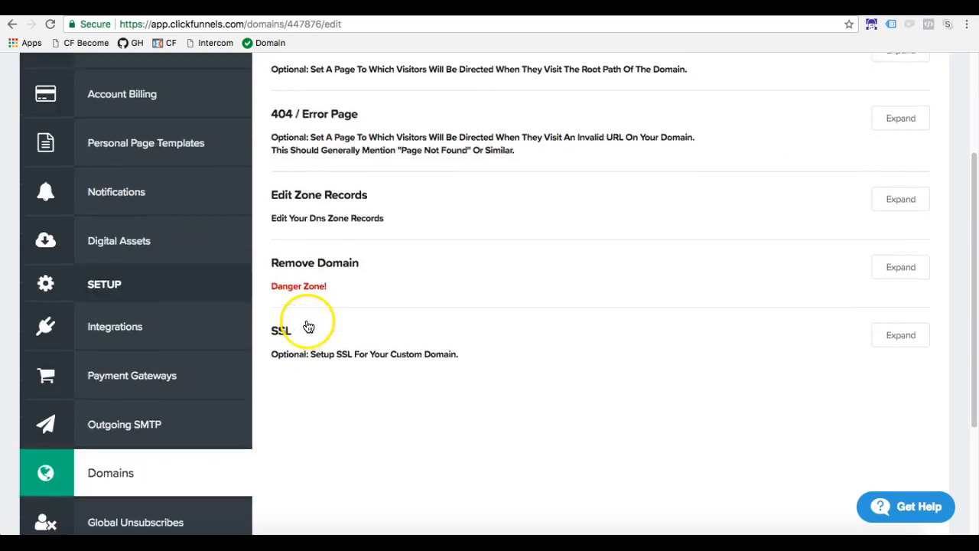
scroll(308, 327, "up", 4)
scroll(306, 291, "down", 1)
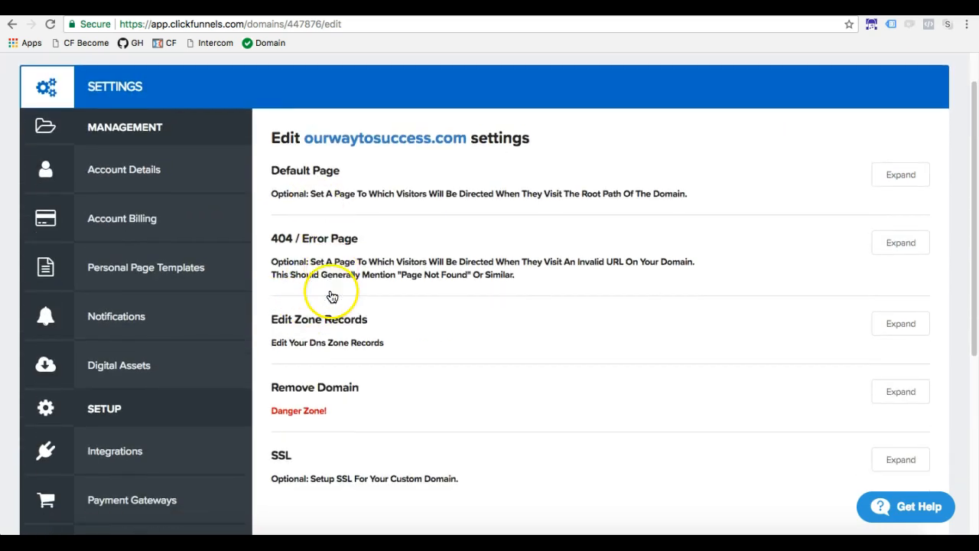
scroll(332, 296, "down", 1)
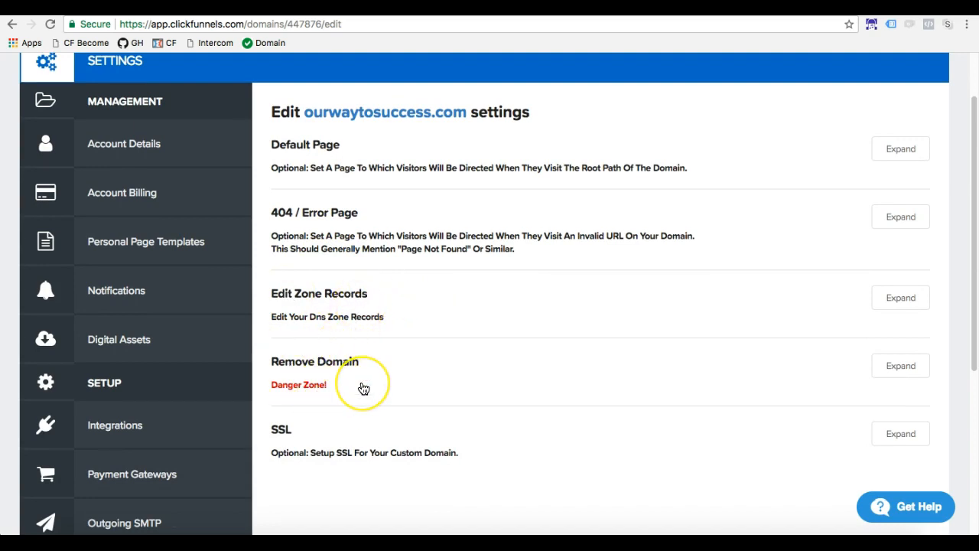
scroll(364, 389, "down", 1)
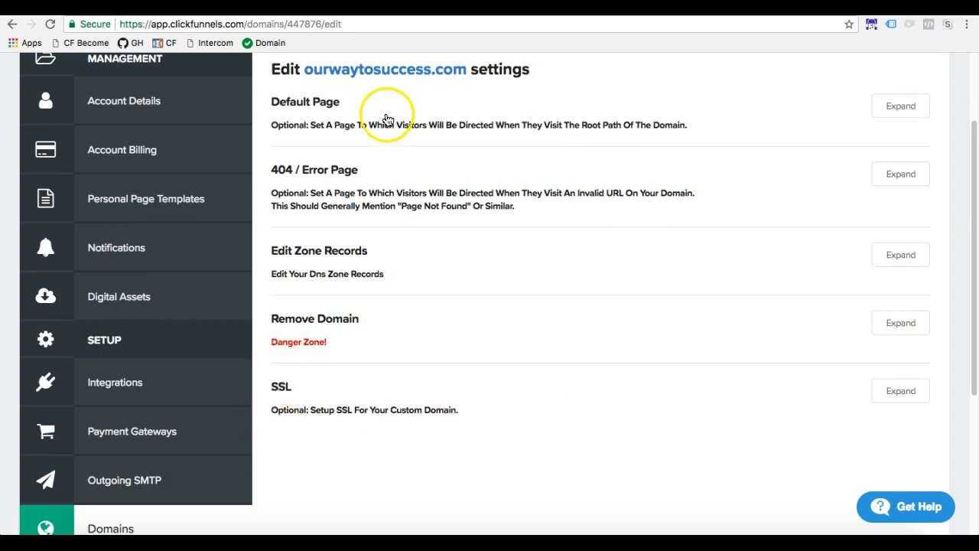
- Set the domain's default page for the root URL to "My first funnel / test page" and save it
left_click(896, 104)
scroll(590, 144, "up", 2)
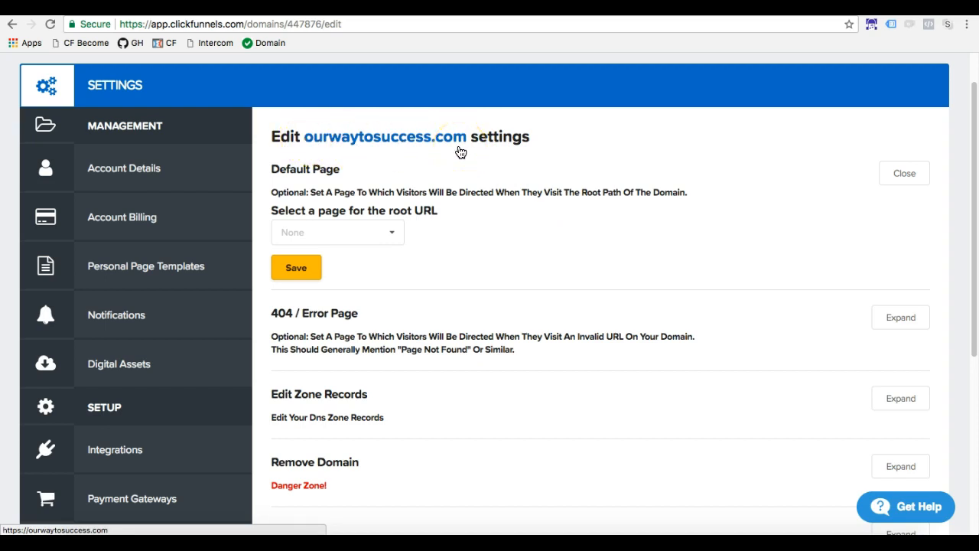
left_click(335, 238)
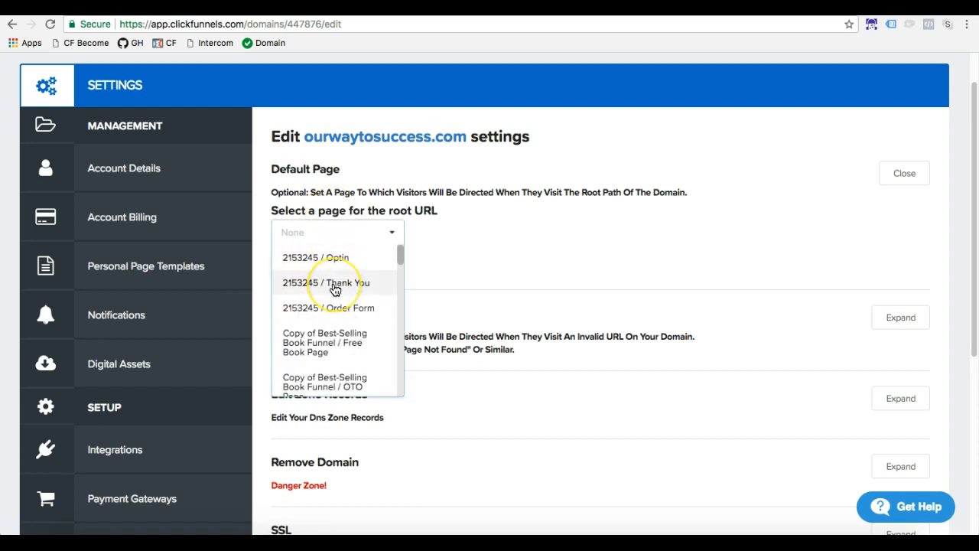
scroll(334, 280, "down", 6)
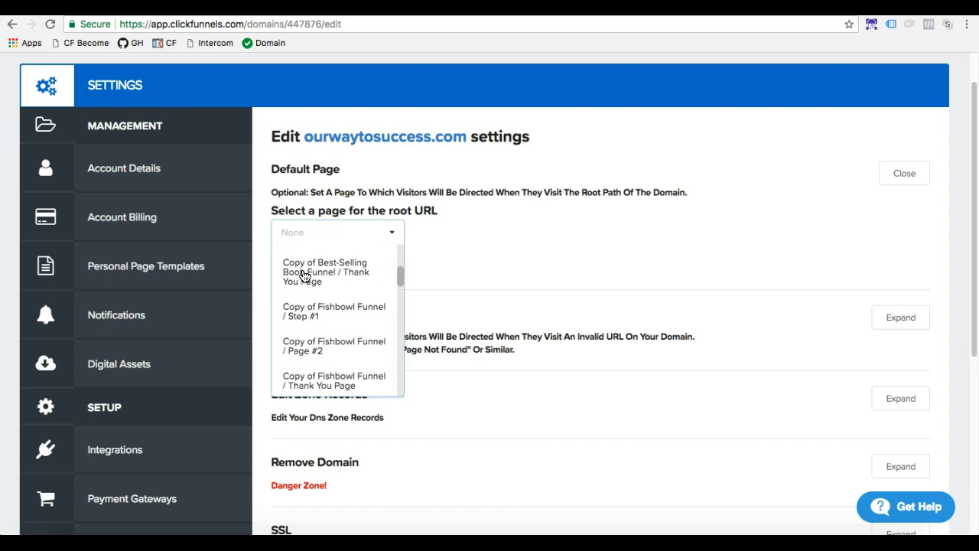
scroll(303, 275, "down", 10)
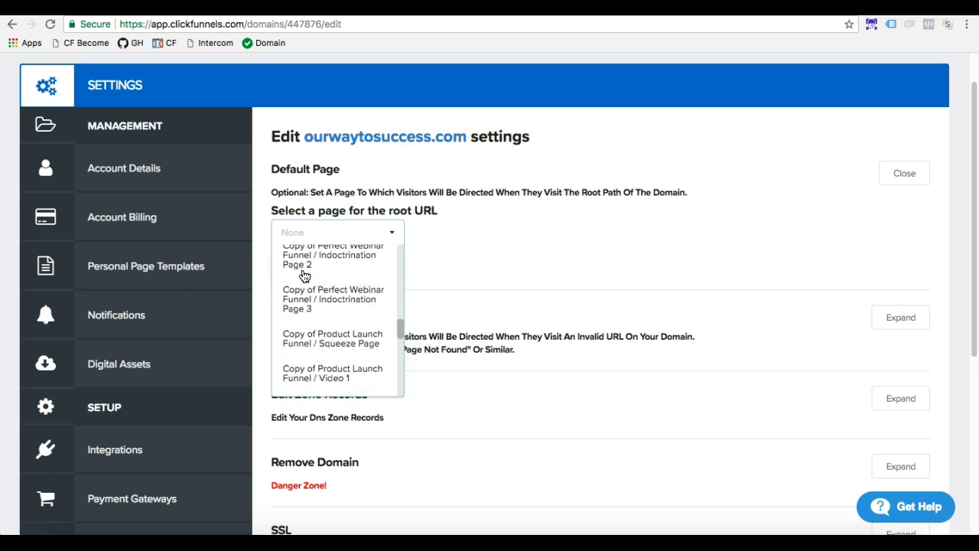
scroll(303, 275, "down", 10)
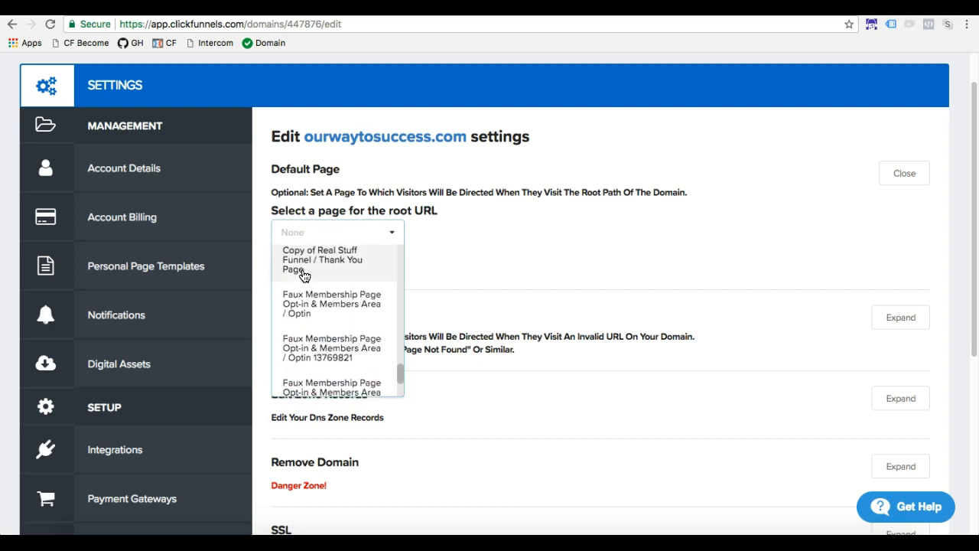
scroll(303, 276, "down", 1)
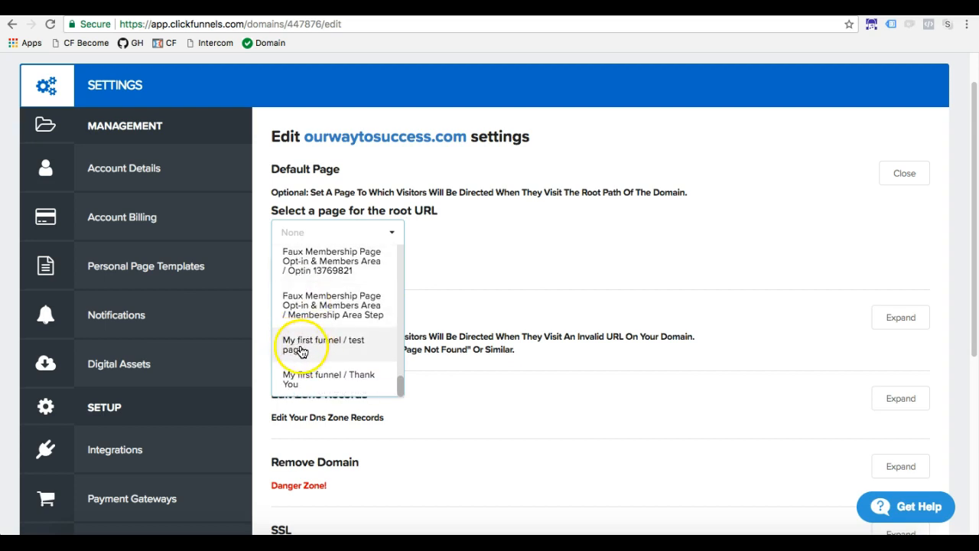
left_click(298, 352)
left_click(306, 272)
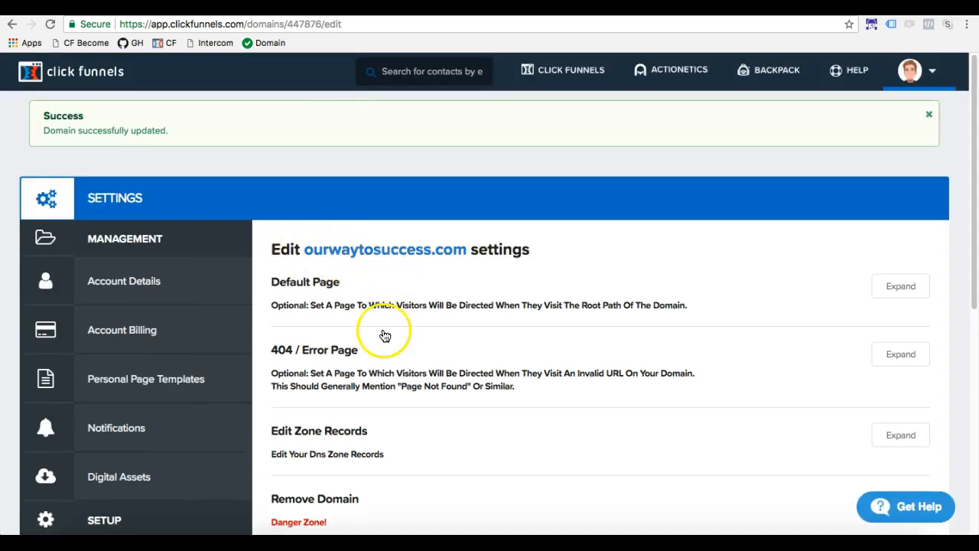
- Reopen the Default Page section to check which page is saved for the root URL
scroll(386, 331, "down", 1)
left_click(900, 240)
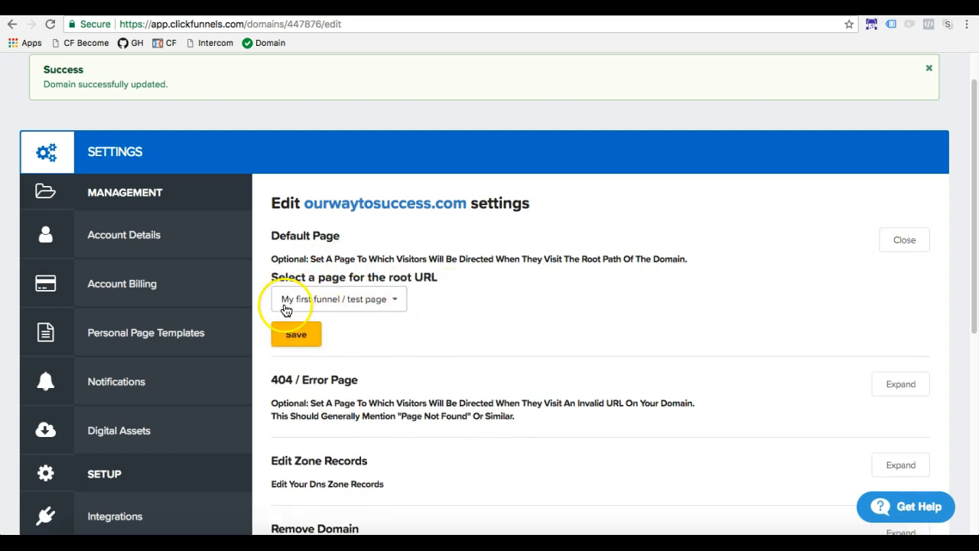
scroll(426, 320, "down", 2)
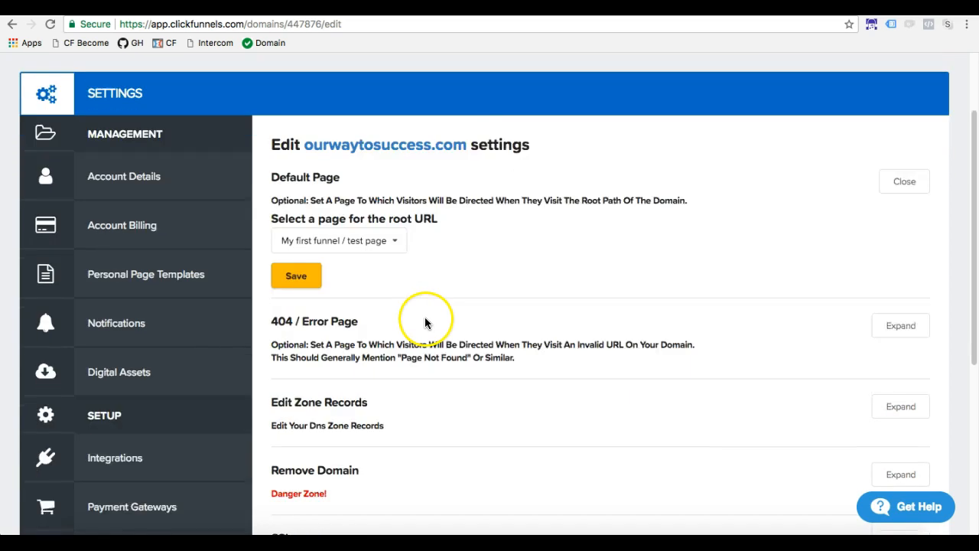
- Set the domain's 404 / error page to "My first funnel / test page" and save it
left_click(922, 307)
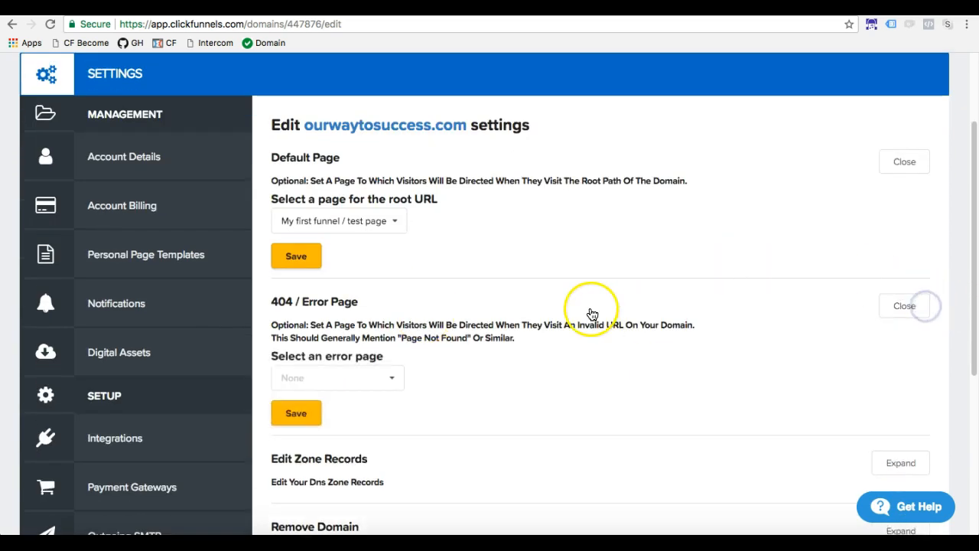
left_click(359, 373)
scroll(306, 321, "down", 5)
scroll(322, 324, "down", 5)
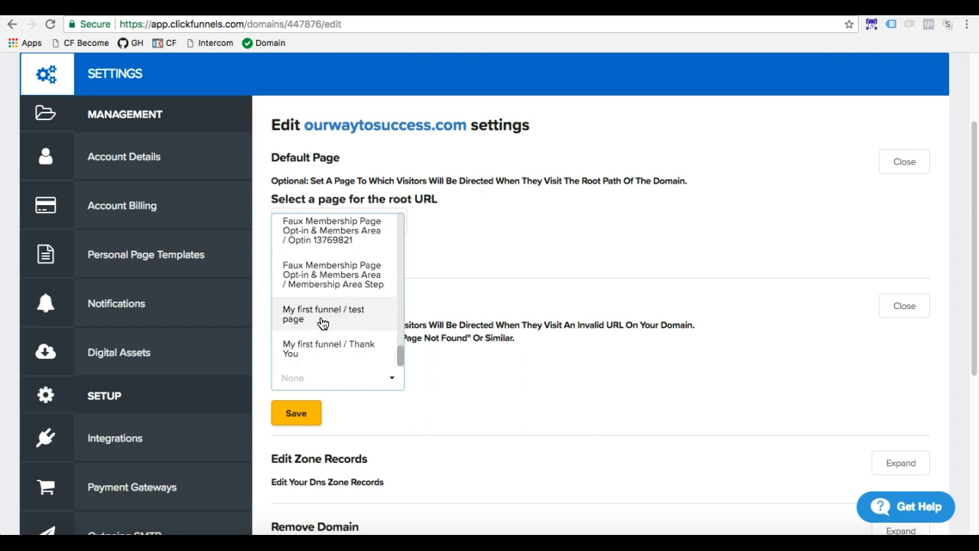
left_click(323, 320)
left_click(305, 414)
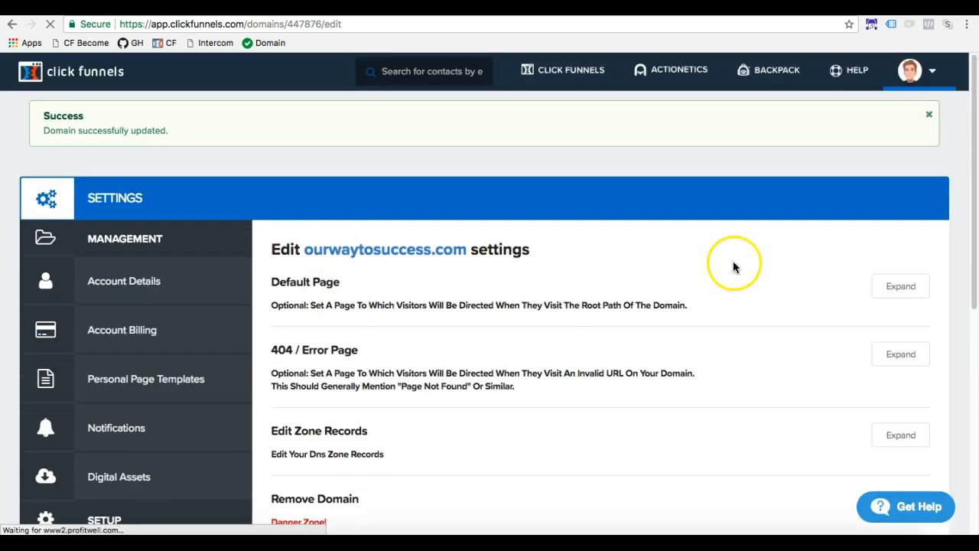
- Reopen the Default Page section and review the pages selected for the root URL and the 404 / error page
left_click(888, 288)
left_click(895, 430)
scroll(459, 382, "down", 3)
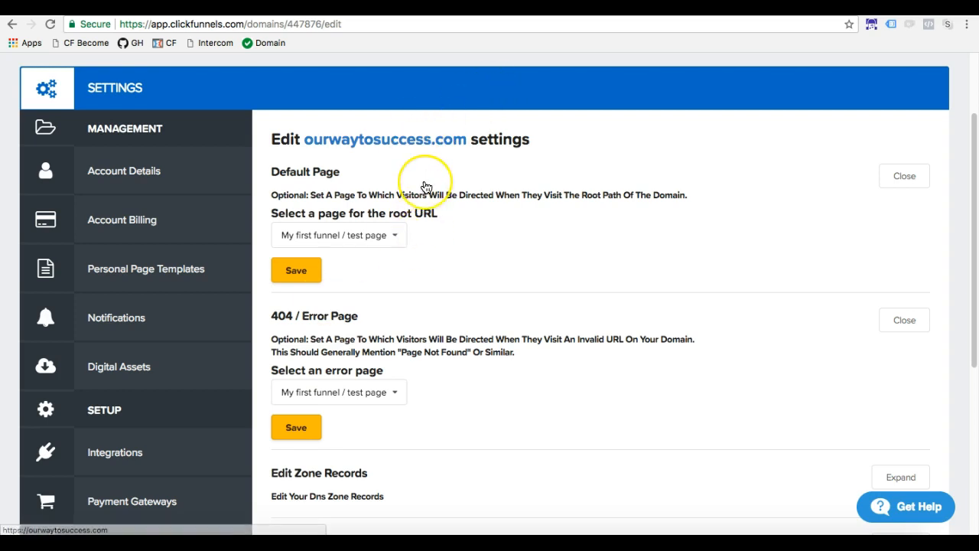
scroll(427, 187, "down", 3)
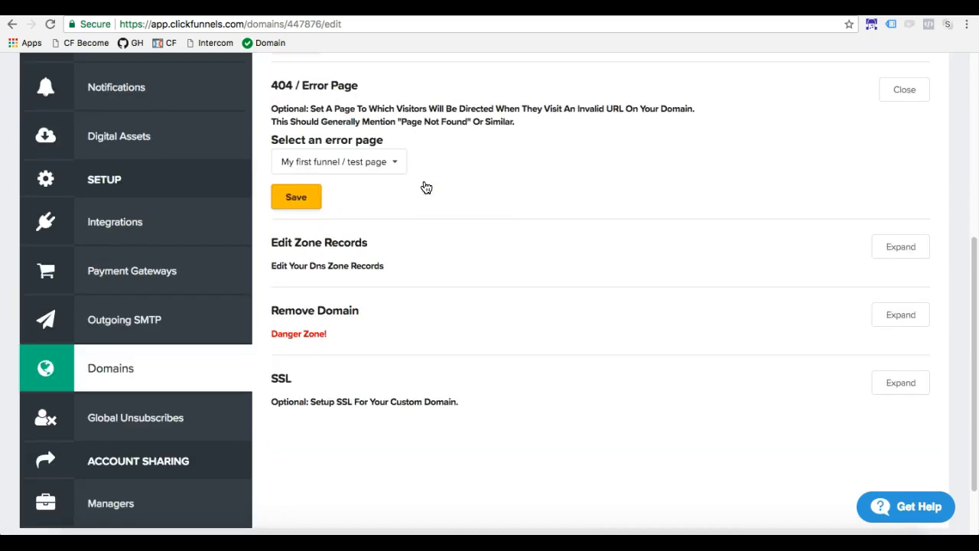
scroll(426, 188, "up", 2)
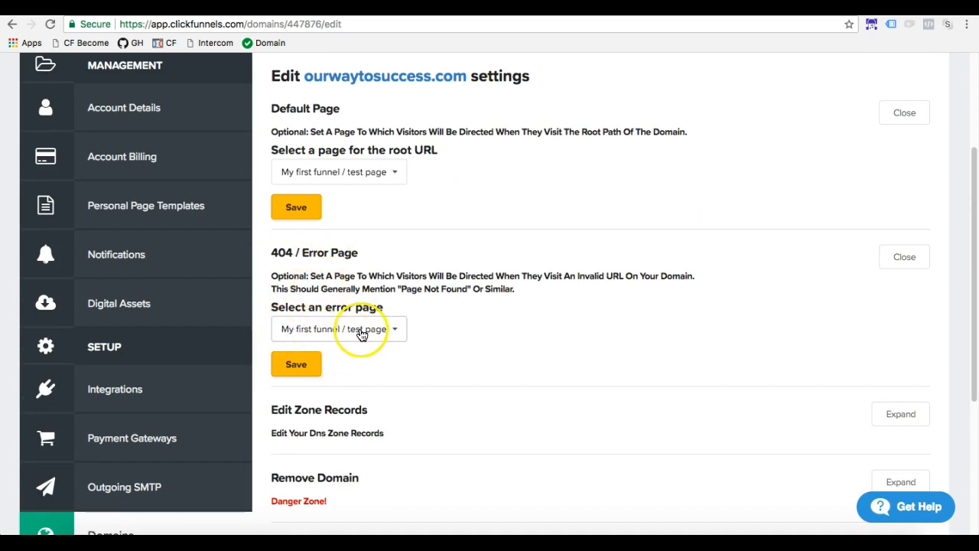
scroll(344, 325, "down", 3)
scroll(344, 322, "up", 5)
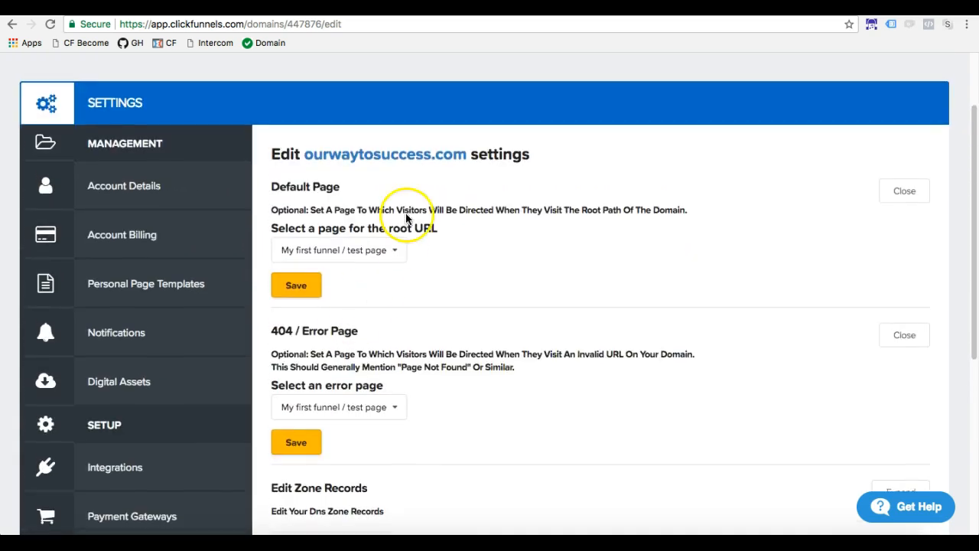
scroll(356, 329, "down", 3)
scroll(360, 334, "up", 4)
scroll(358, 329, "down", 5)
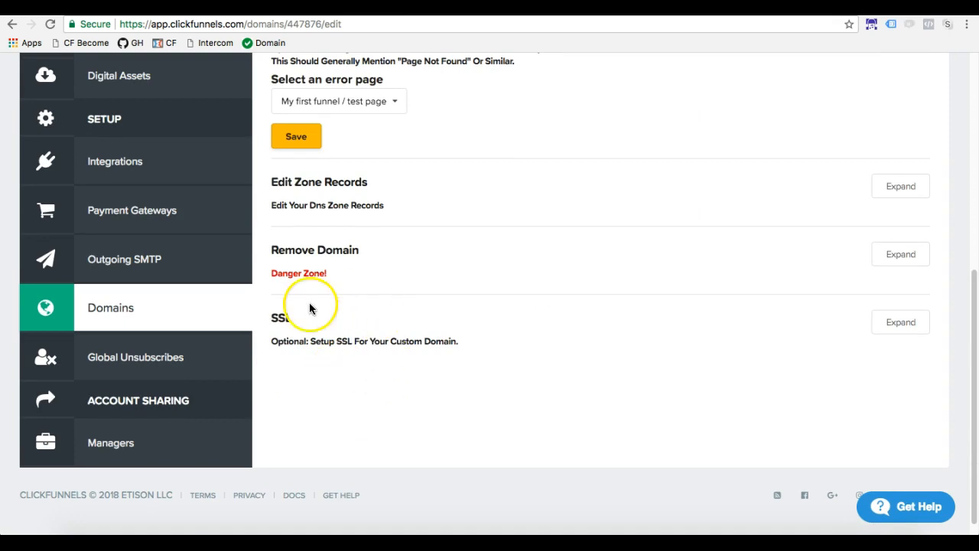
- Add SSL to ourwaytosuccess.com and reopen its SSL section to view the setup progress
left_click(903, 329)
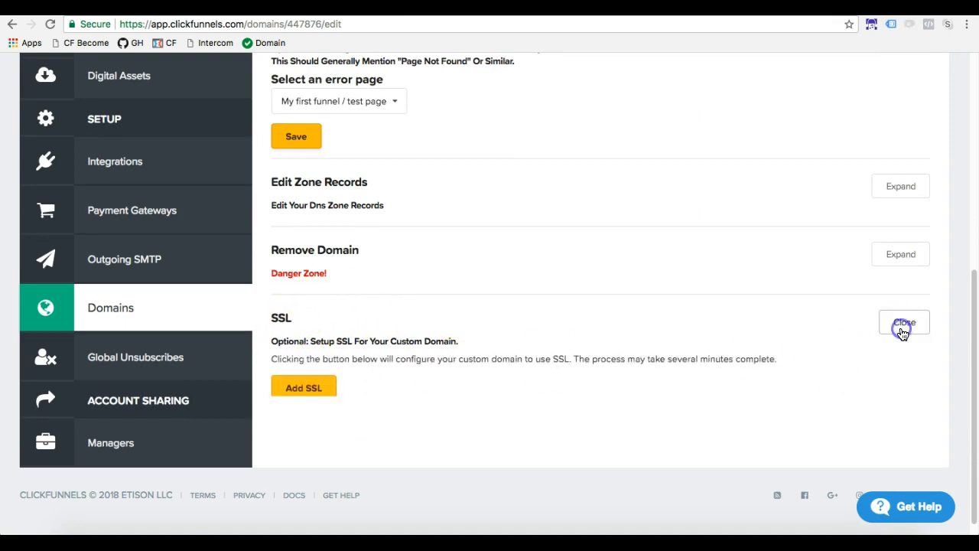
left_click(309, 393)
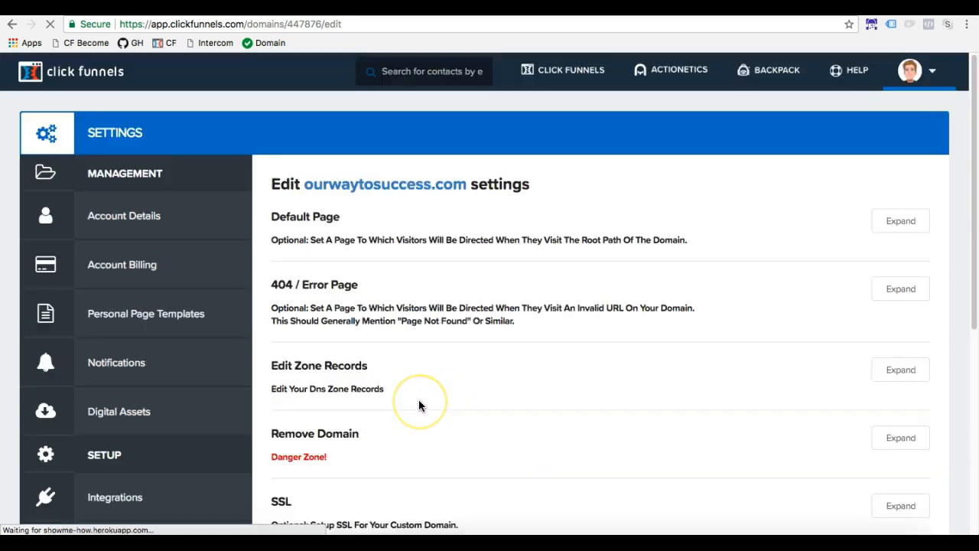
scroll(418, 402, "down", 3)
left_click(903, 390)
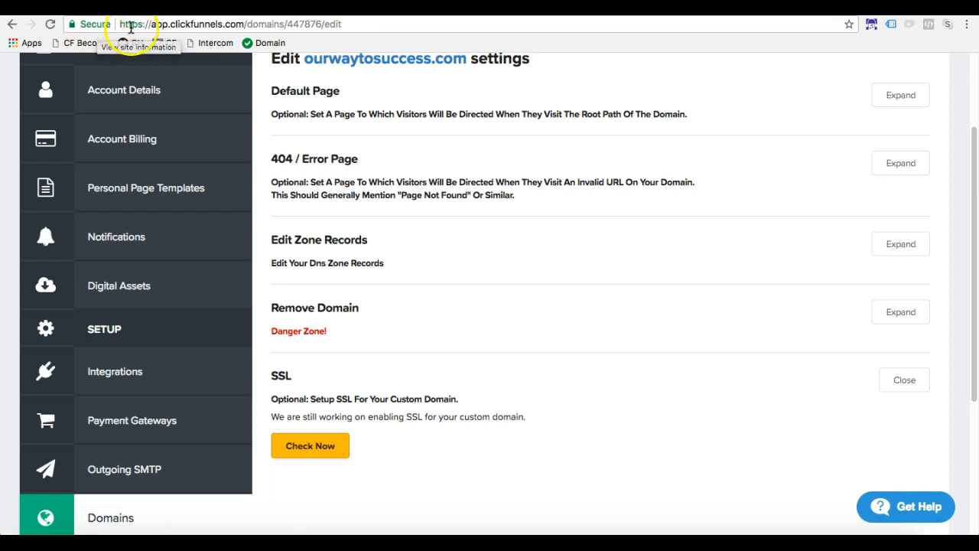
left_click_drag(120, 26, 145, 24)
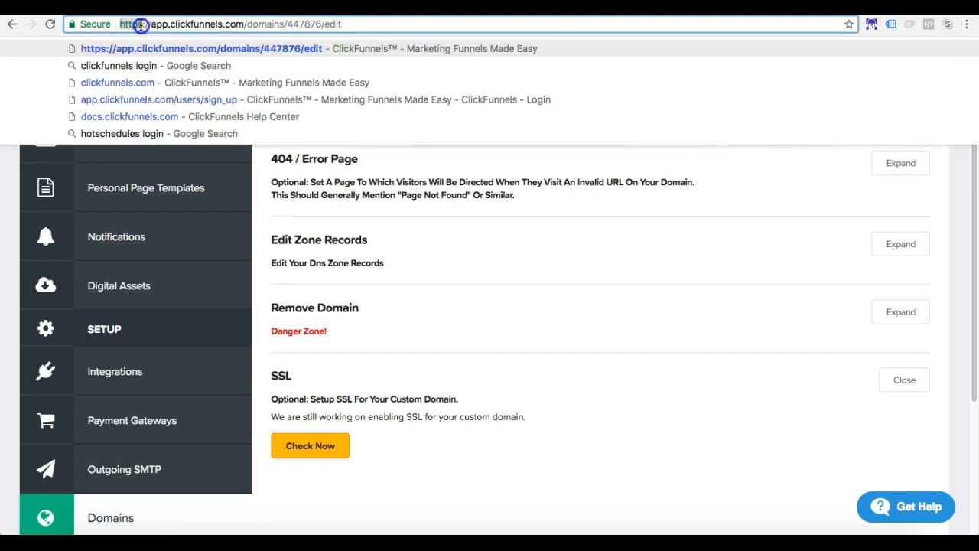
left_click(660, 479)
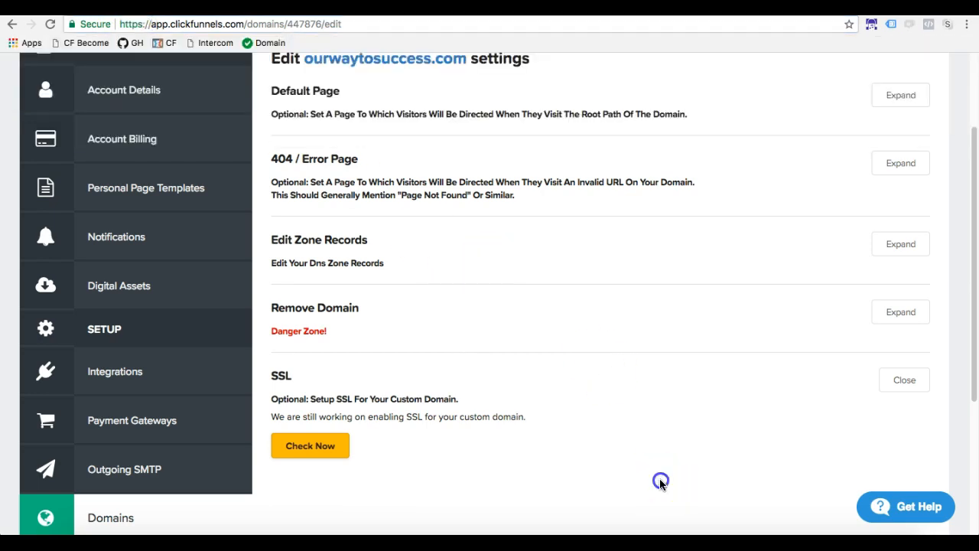
scroll(661, 482, "up", 2)
scroll(661, 482, "down", 2)
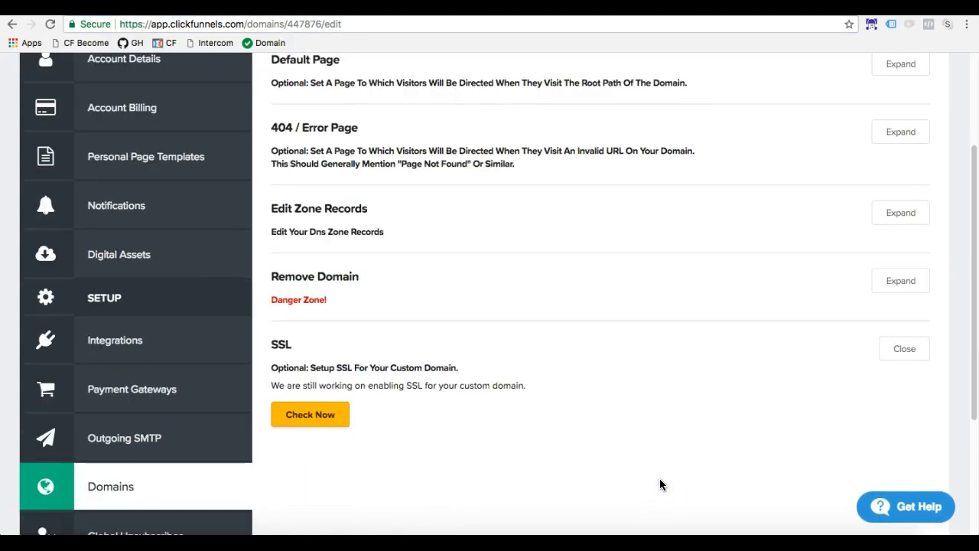
scroll(661, 484, "up", 2)
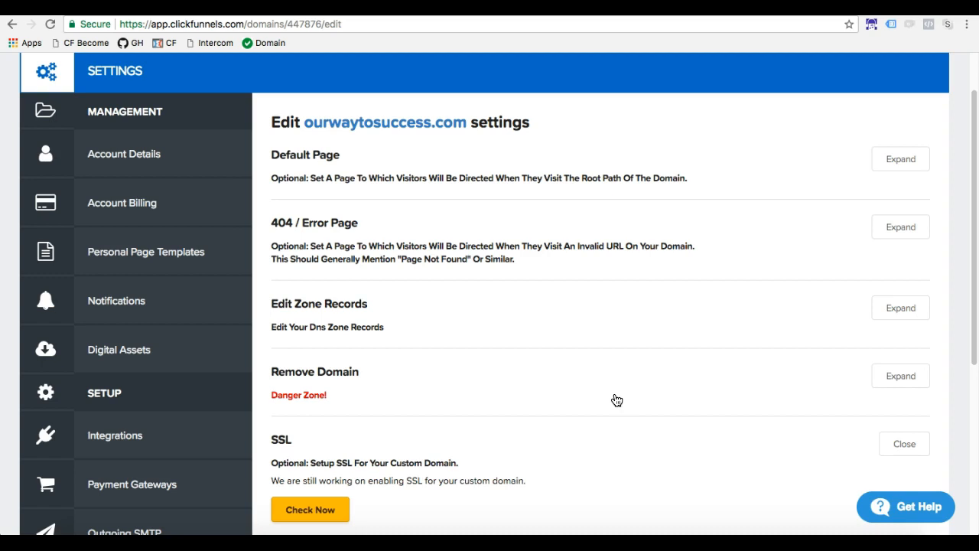
scroll(616, 401, "down", 2)
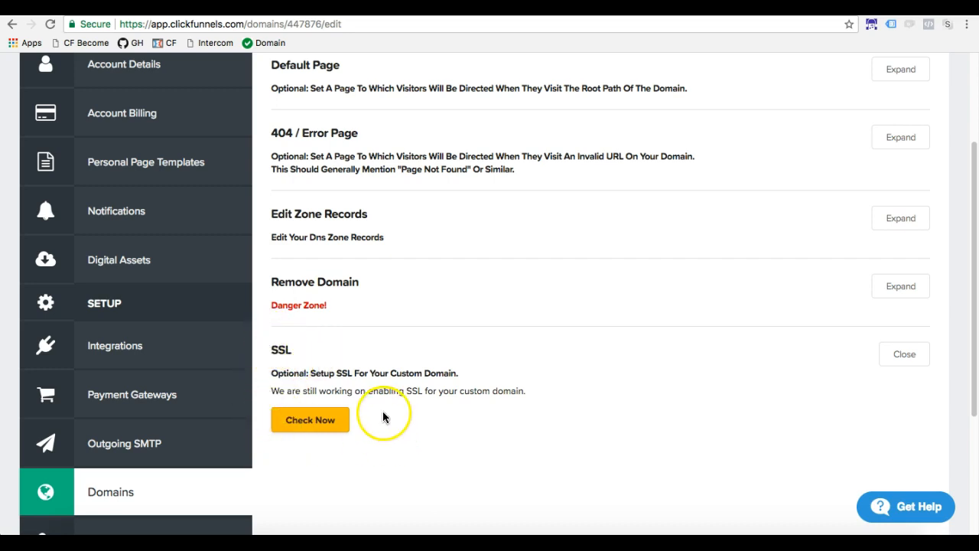
- Run the SSL check for ourwaytosuccess.com and reopen the SSL section to read its current status
left_click(312, 420)
left_click(312, 420)
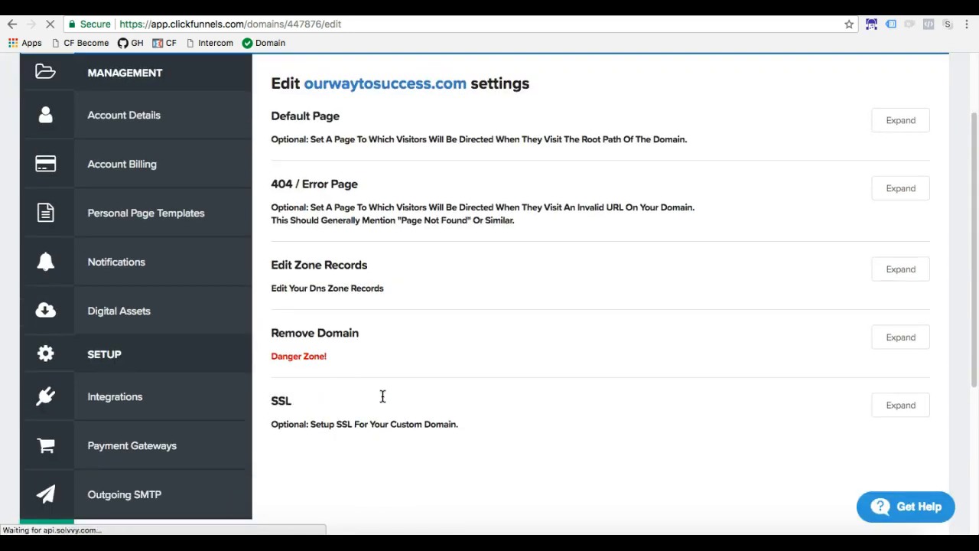
scroll(490, 451, "down", 3)
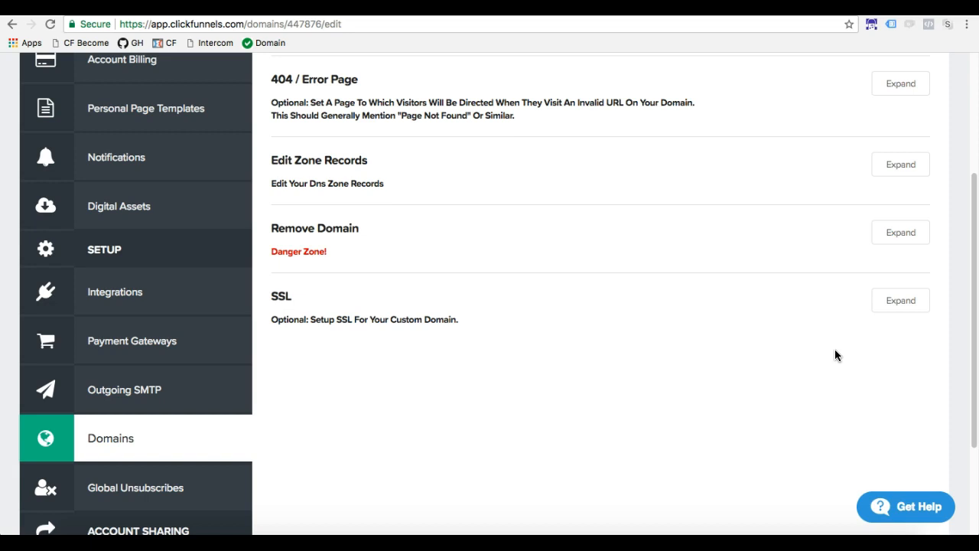
left_click(904, 303)
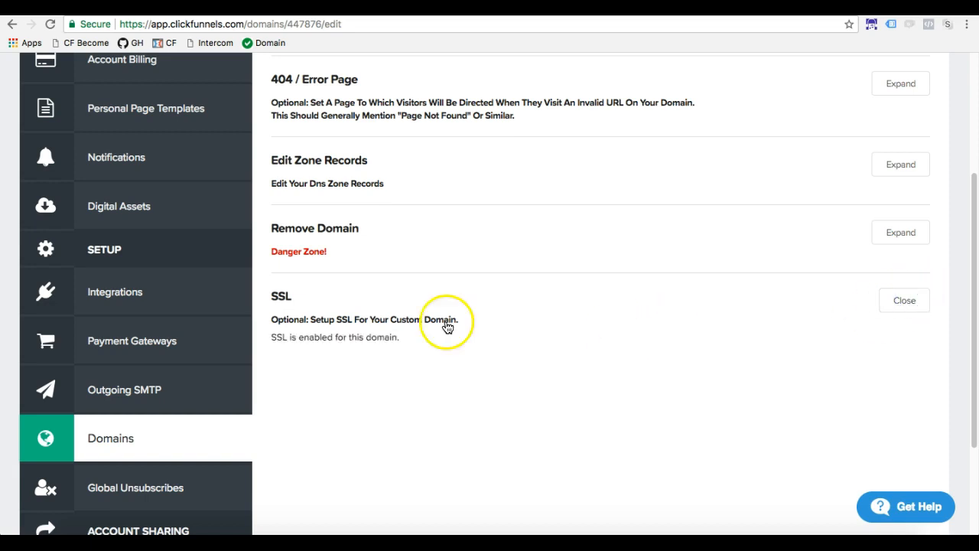
left_click_drag(401, 343, 269, 339)
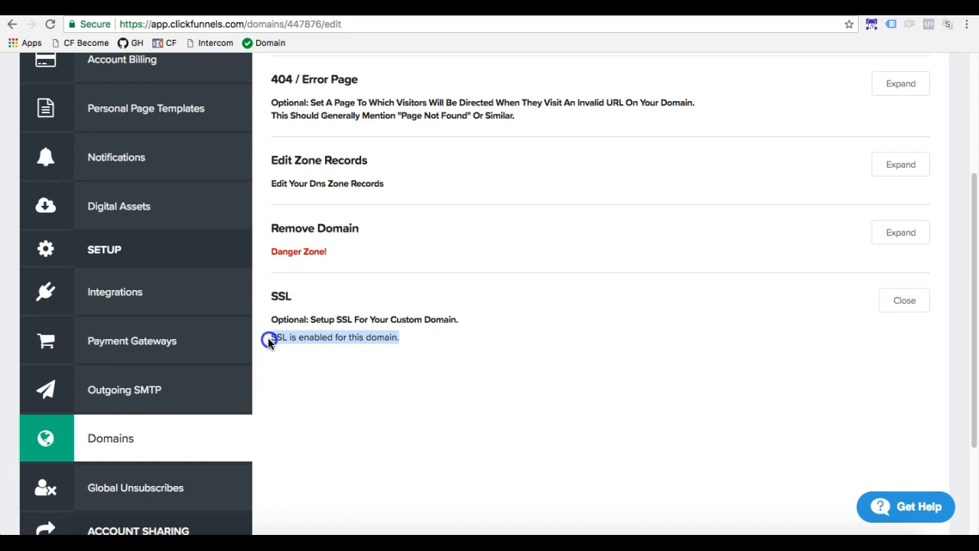
left_click(509, 359)
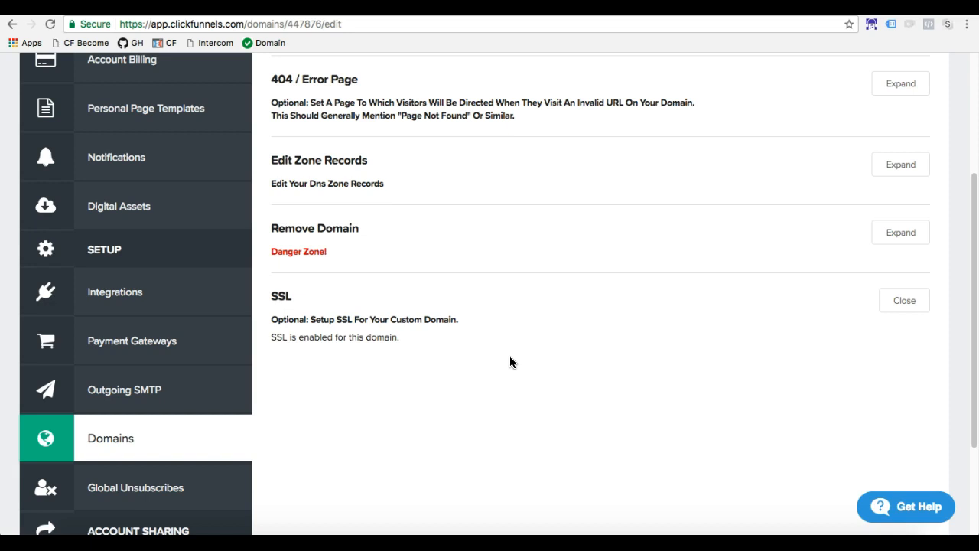
scroll(422, 328, "up", 5)
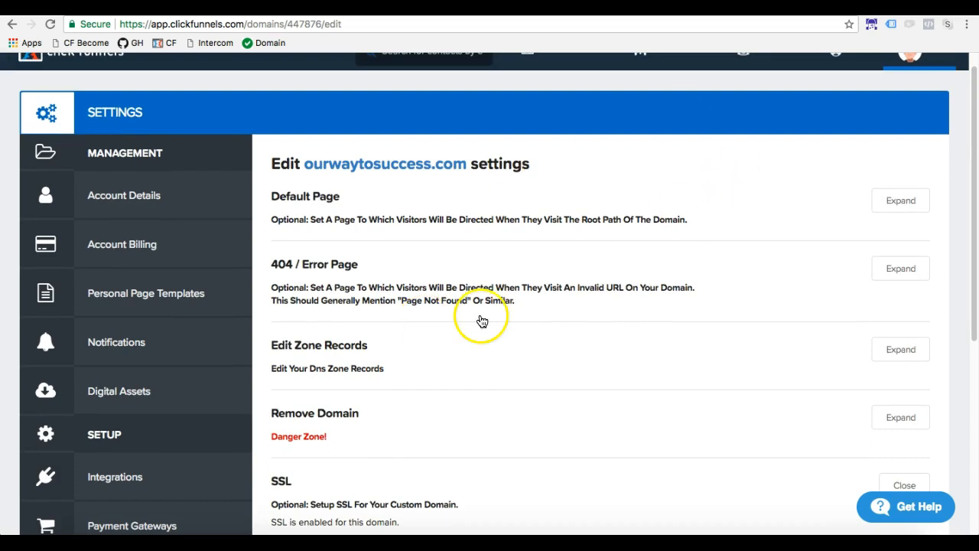
scroll(482, 321, "down", 5)
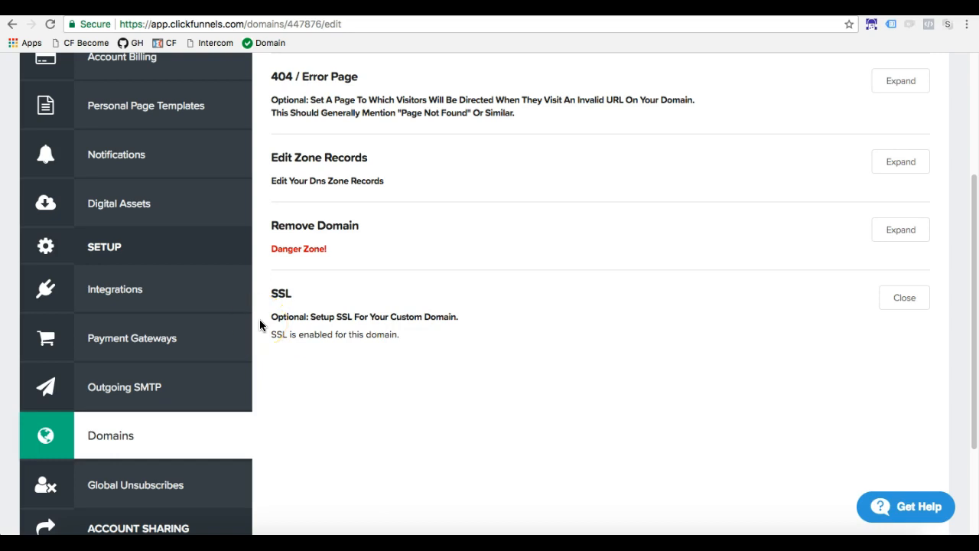
left_click_drag(273, 335, 401, 341)
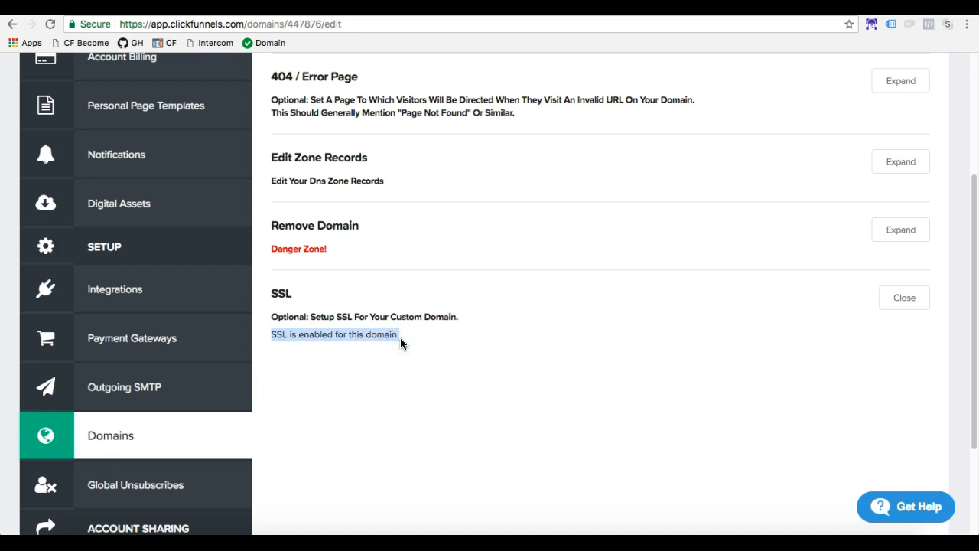
- Return to the domain list and check the lock and status of ourwaytosuccess.com
scroll(520, 350, "up", 5)
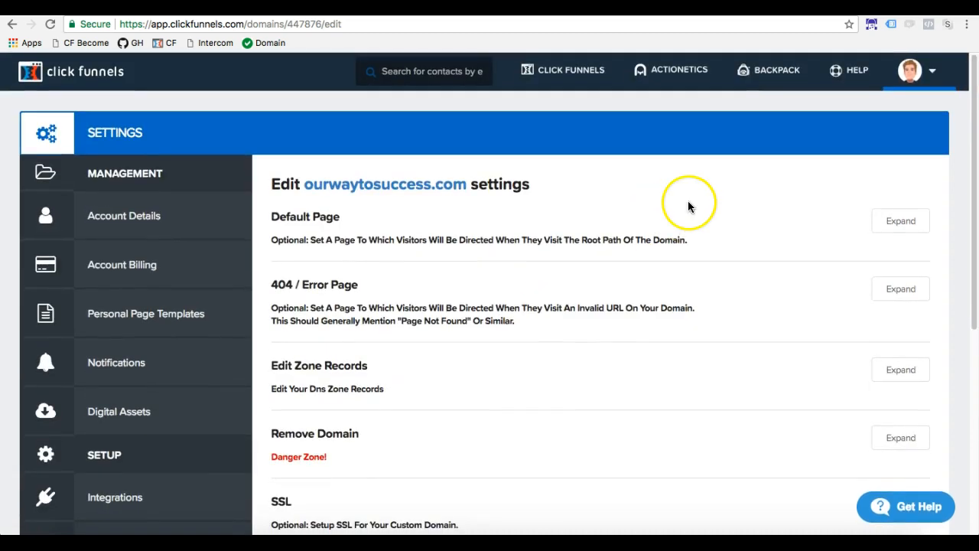
left_click(903, 69)
left_click(890, 171)
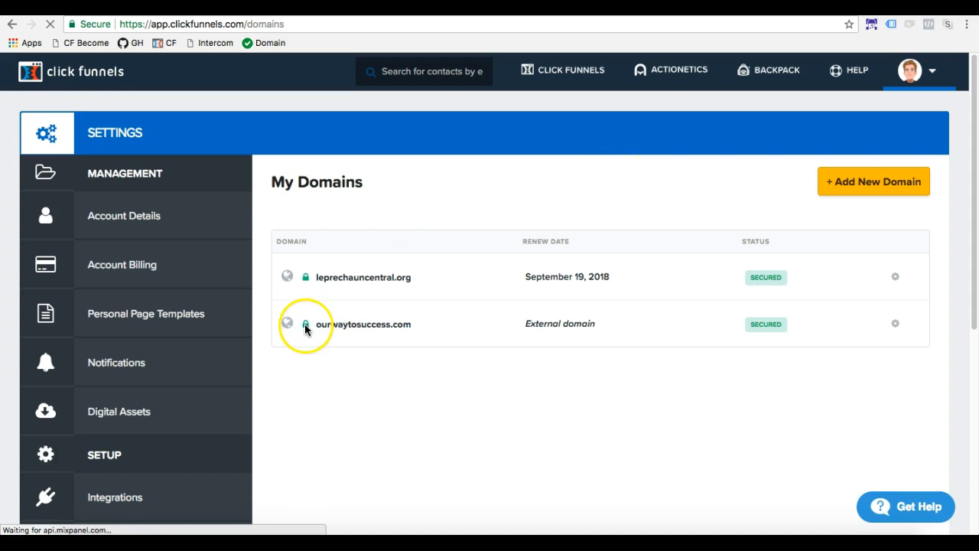
mouse_move(305, 323)
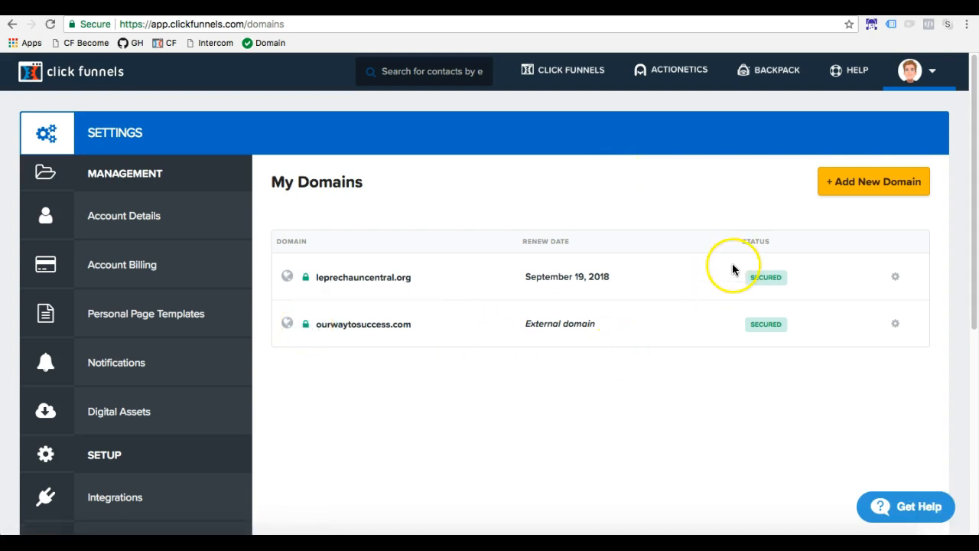
mouse_move(757, 322)
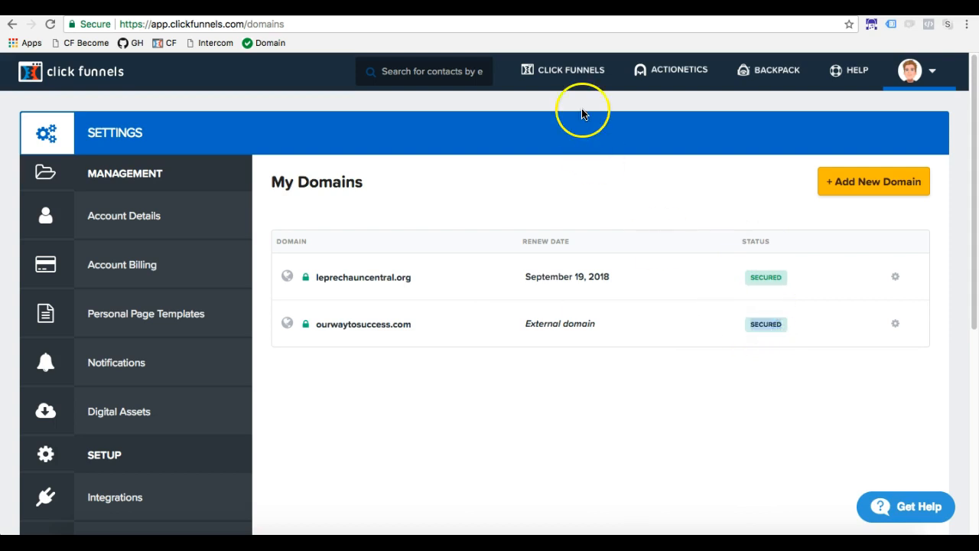
- Open "My first funnel" from the funnel list and examine the URL of its test page step
mouse_move(583, 91)
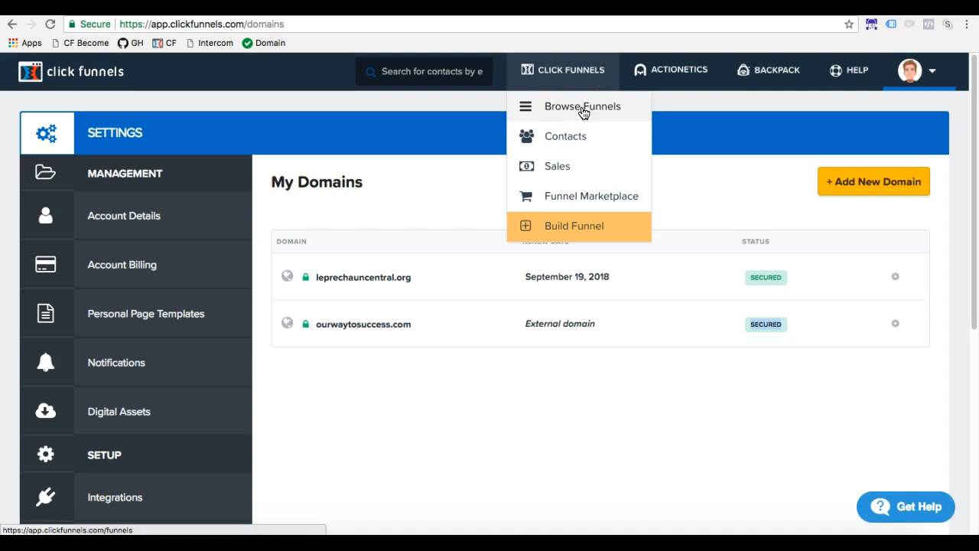
left_click(583, 109)
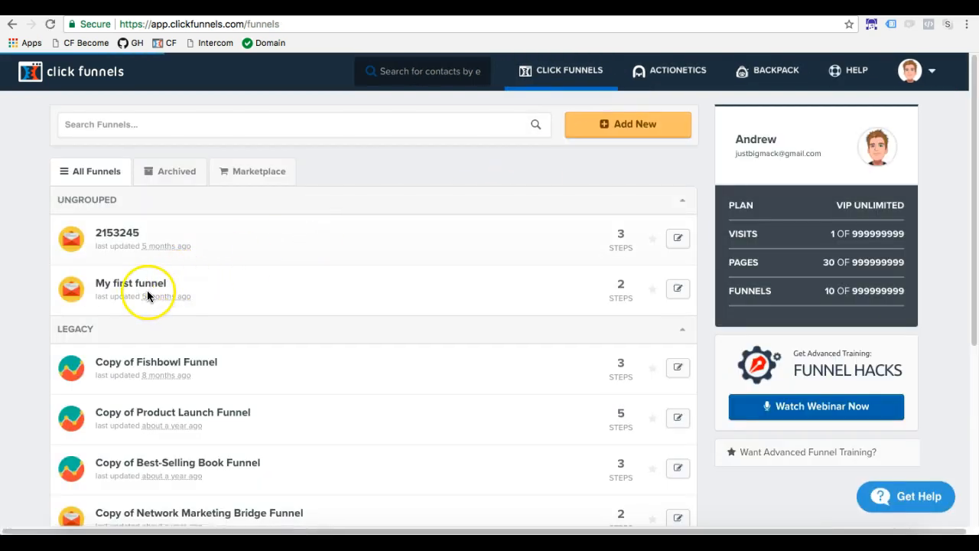
left_click(145, 287)
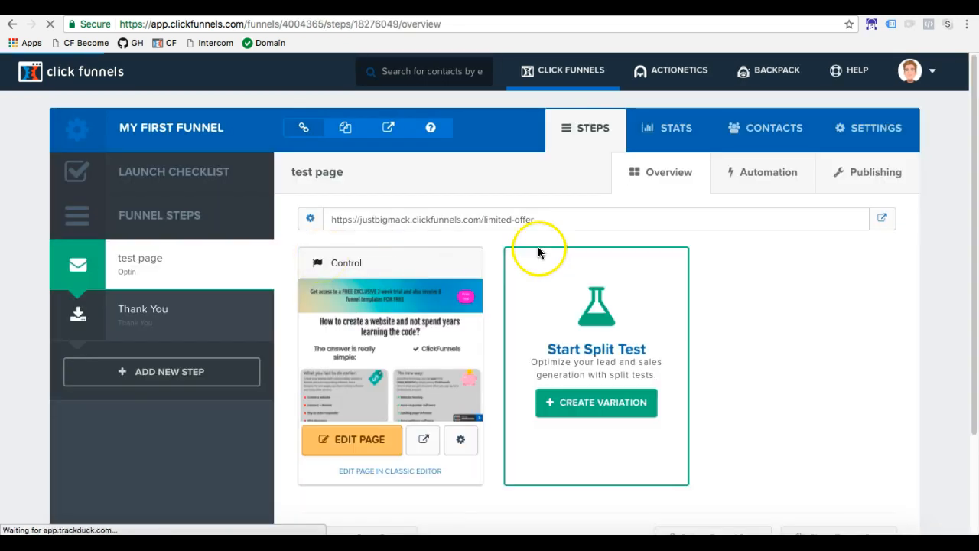
left_click_drag(535, 219, 333, 222)
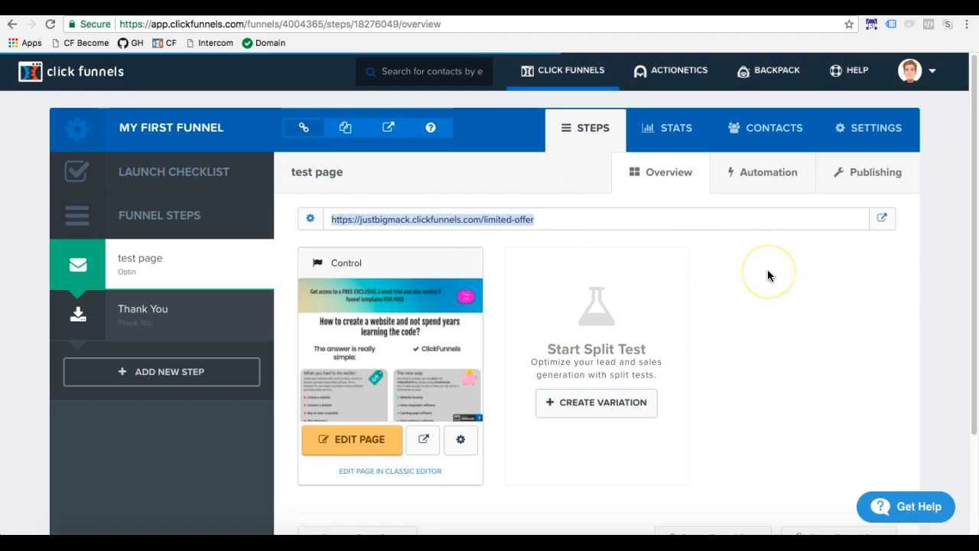
- Set the domain of "My first funnel" to ourwaytosuccess.com in the funnel settings and save the funnel
left_click(875, 128)
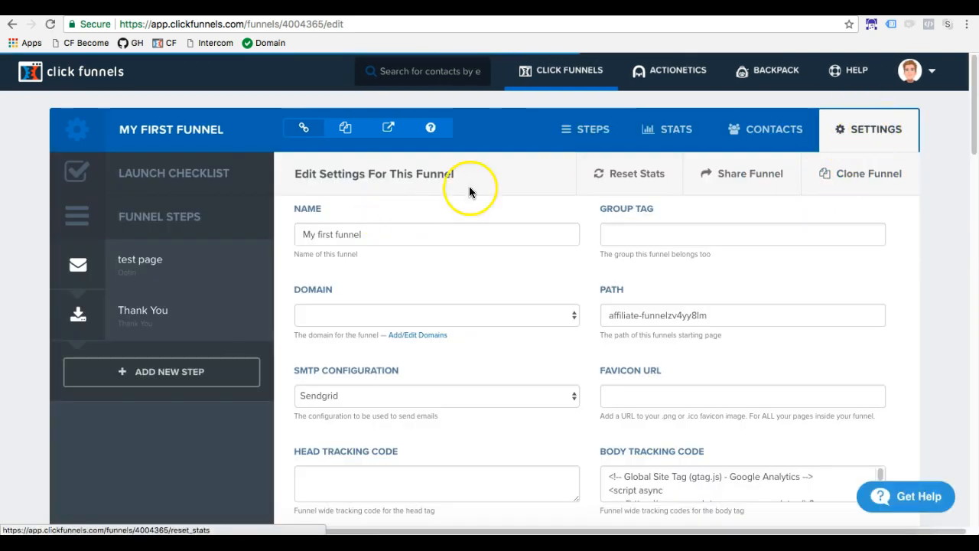
left_click(372, 312)
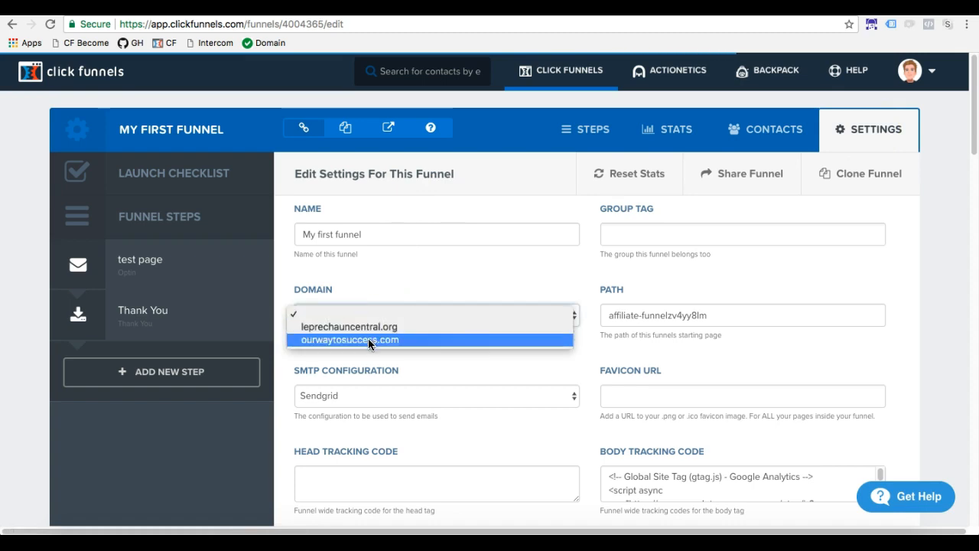
left_click(368, 340)
scroll(531, 342, "down", 20)
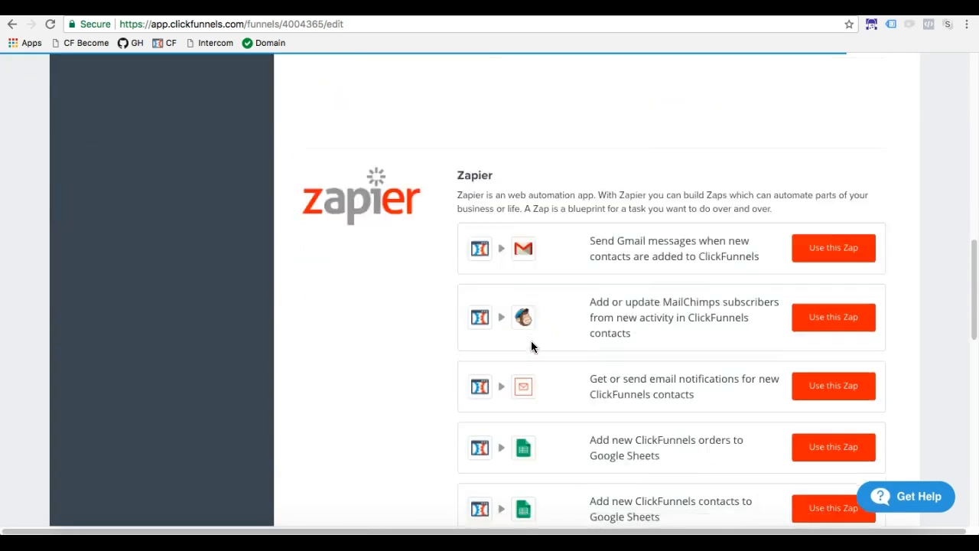
scroll(530, 346, "down", 3)
left_click(745, 415)
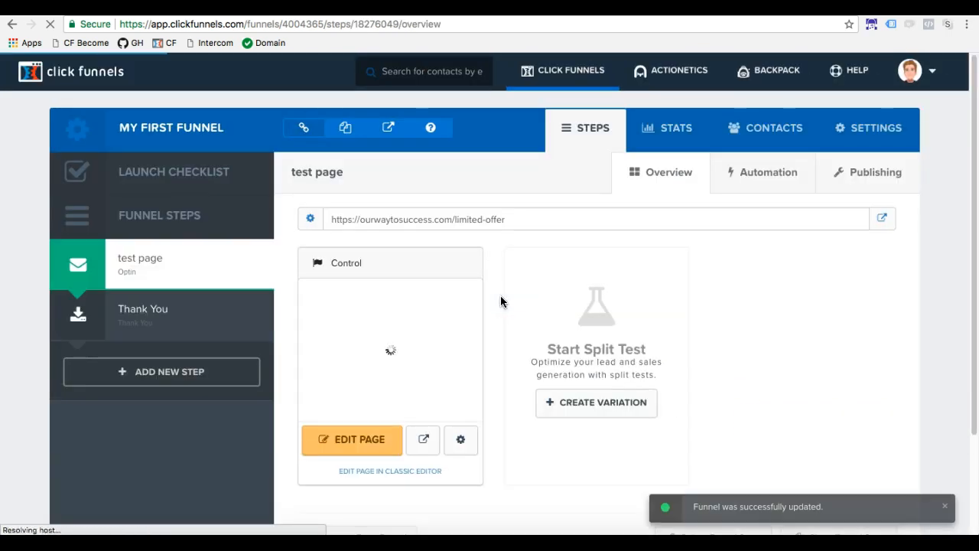
- Check the domain used in the test page's URL and return to the account's domain list
left_click(511, 229)
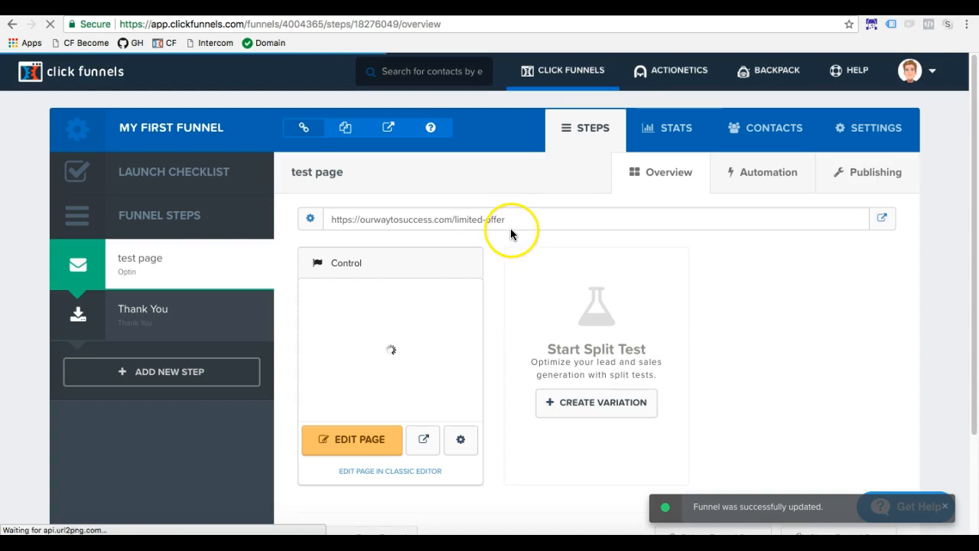
left_click_drag(510, 220, 332, 218)
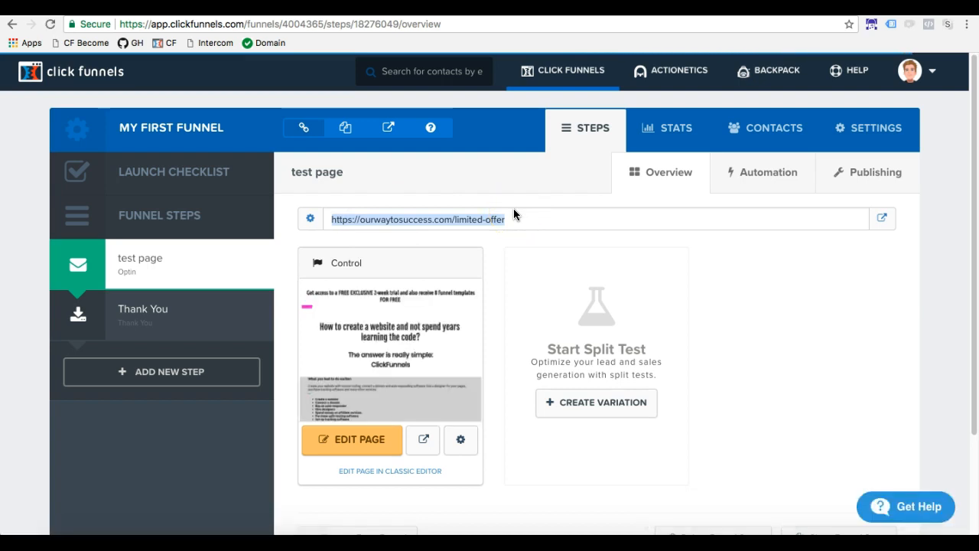
left_click(909, 67)
left_click(895, 152)
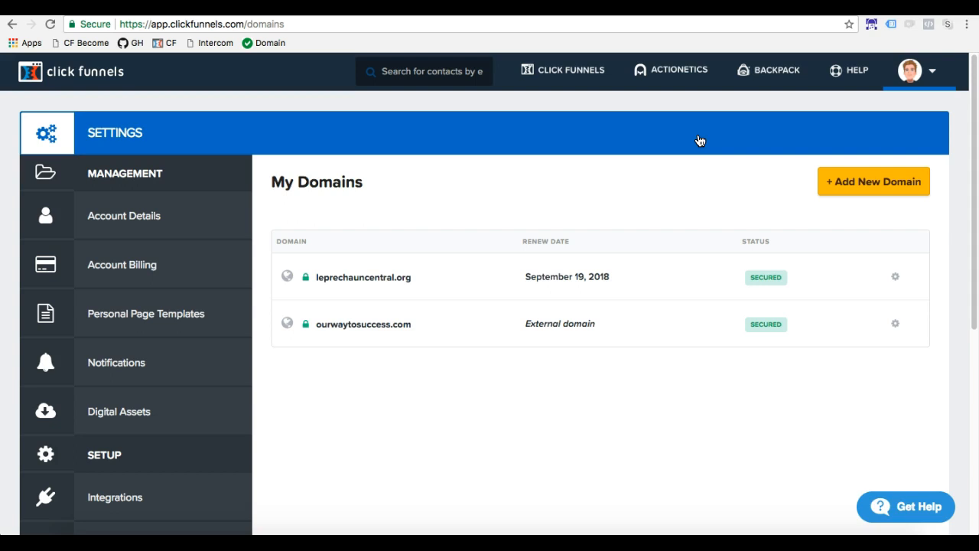
left_click(694, 167)
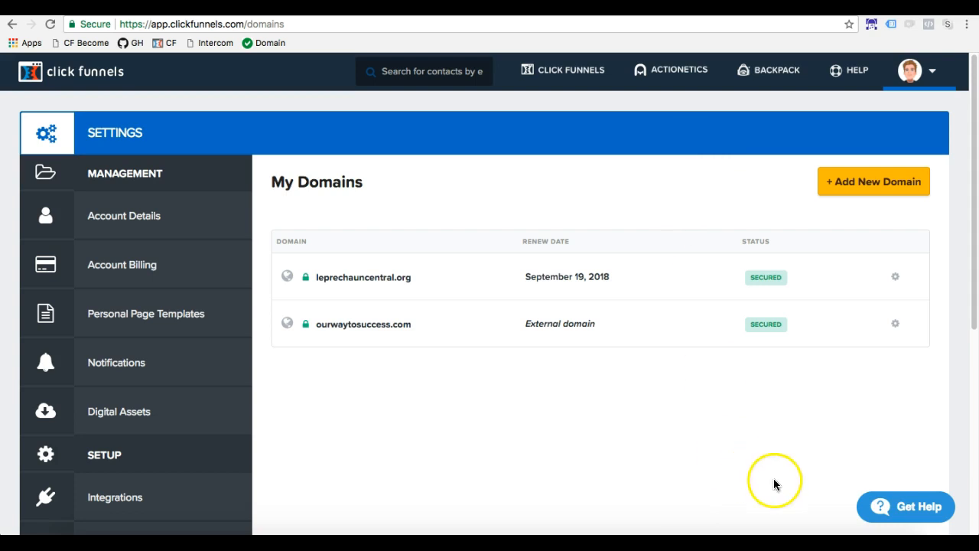